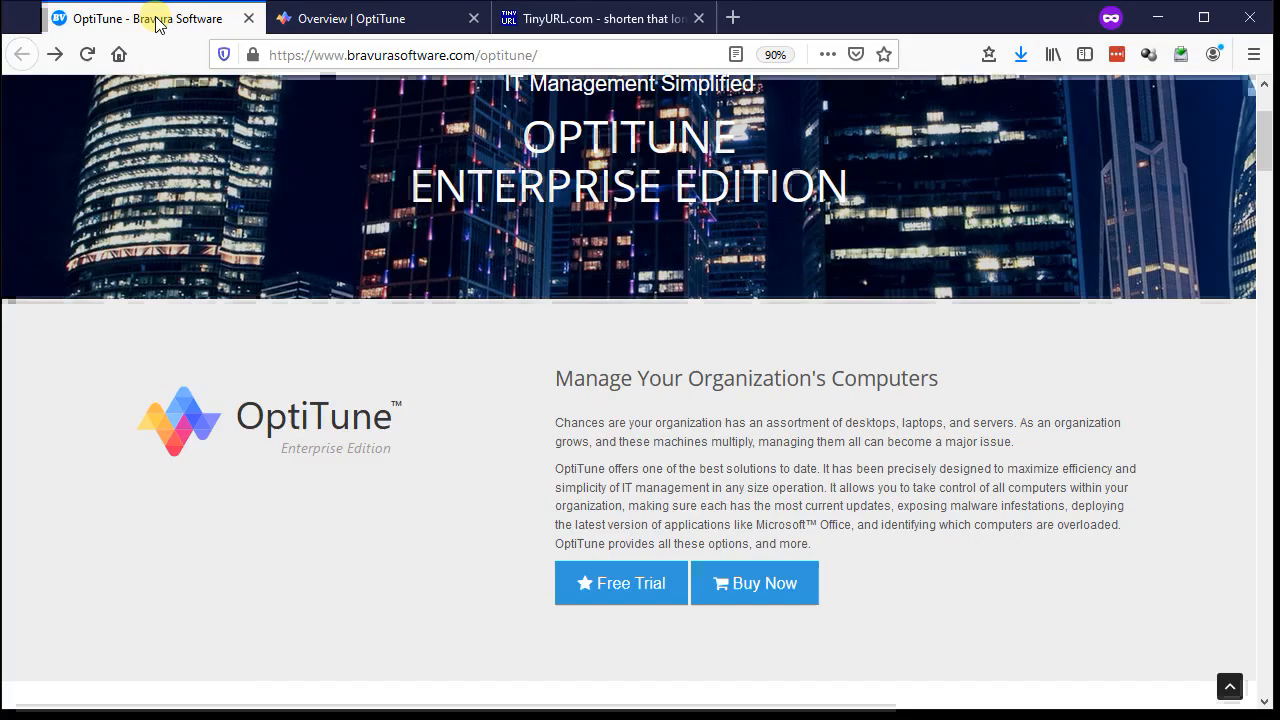
Step: View the OptiTune Enterprise Edition free trial sign-up page and return to the OptiTune management console overview
left_click(150, 18)
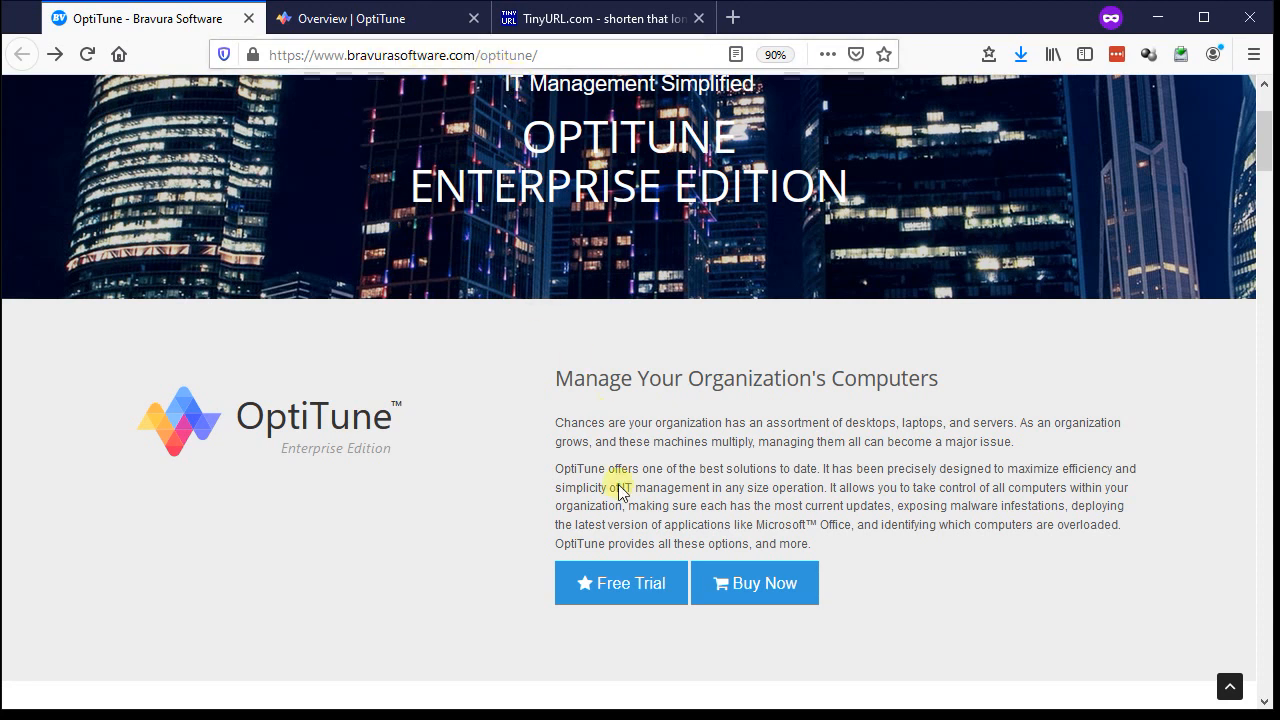
left_click(620, 590)
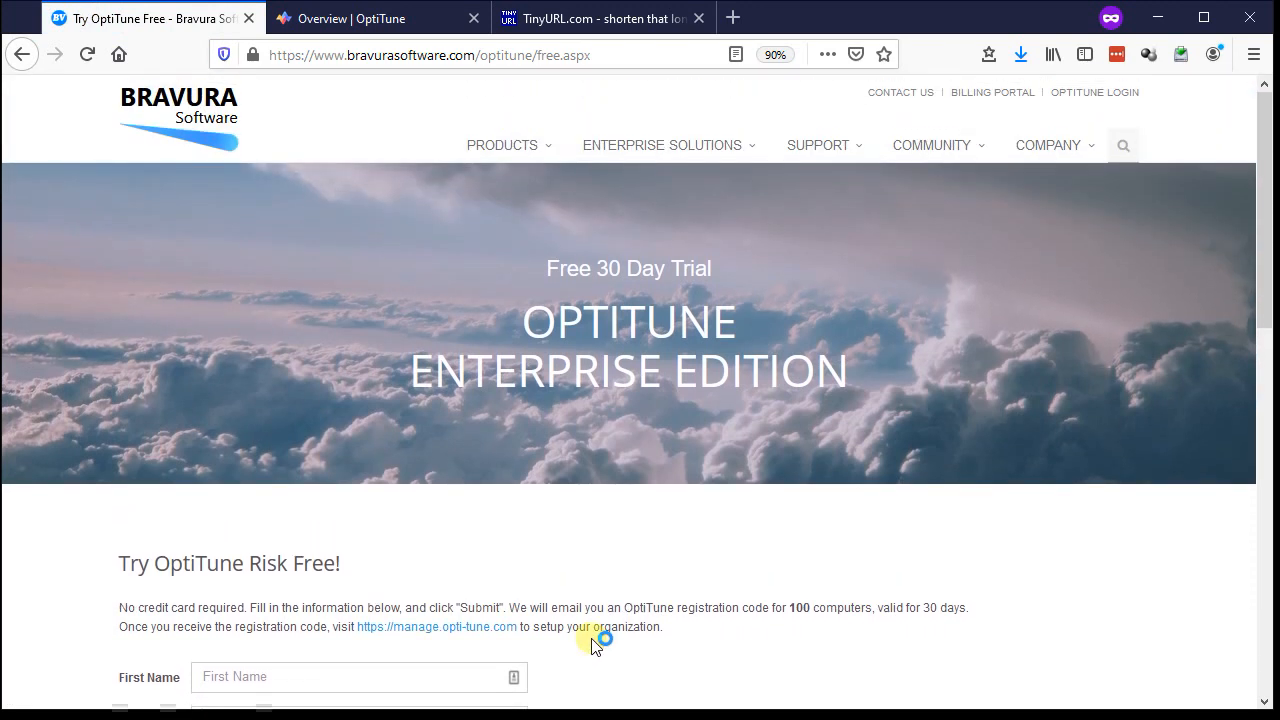
left_click(370, 28)
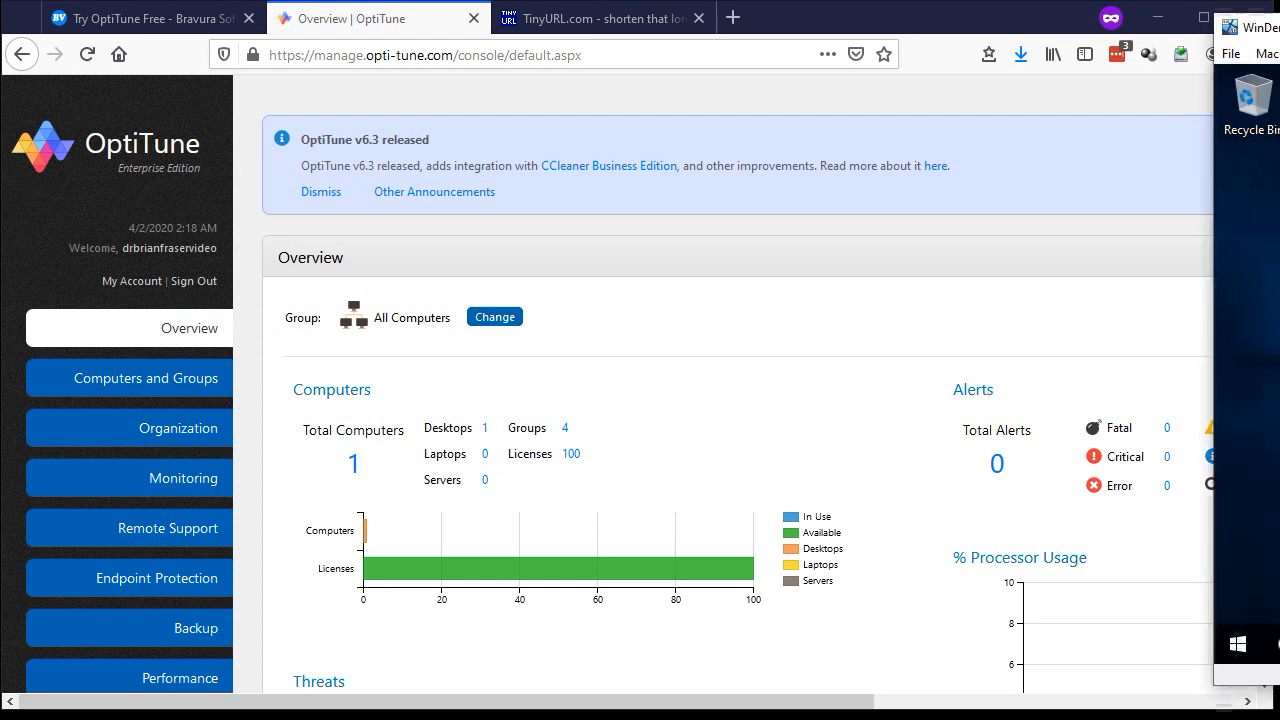
Step: Bring the WinDemoVm 2 virtual machine into full view, start Edge inside it, and return to the OptiTune console
left_click_drag(1279, 43, 846, 45)
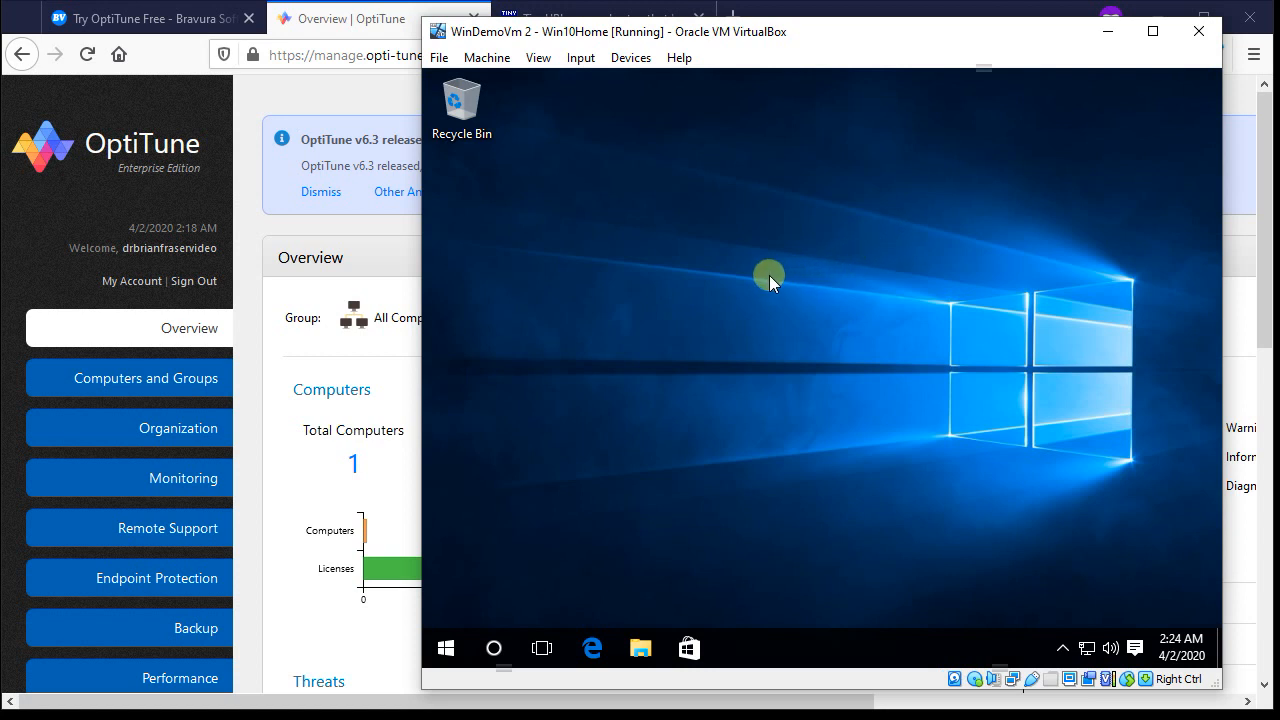
left_click(592, 648)
left_click(273, 238)
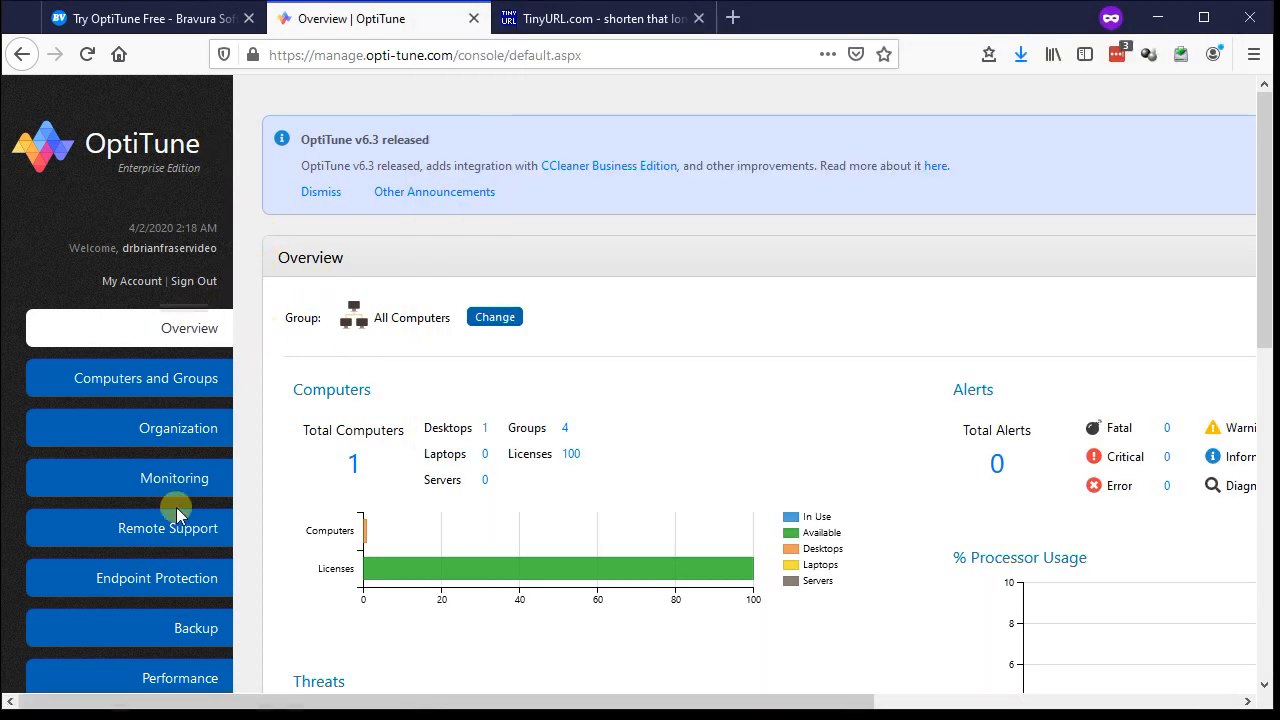
Step: Open the Agent Setup page for computers and groups and review the agent download and custom installer sections
left_click(181, 391)
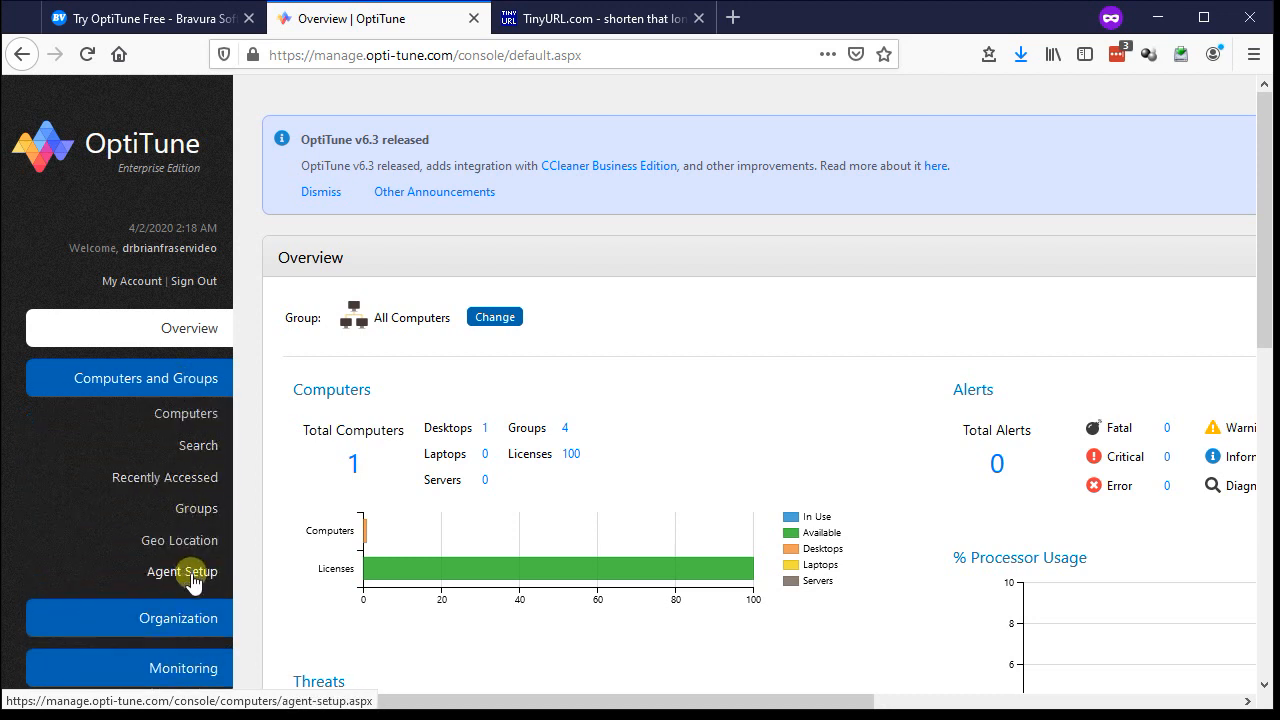
left_click(185, 572)
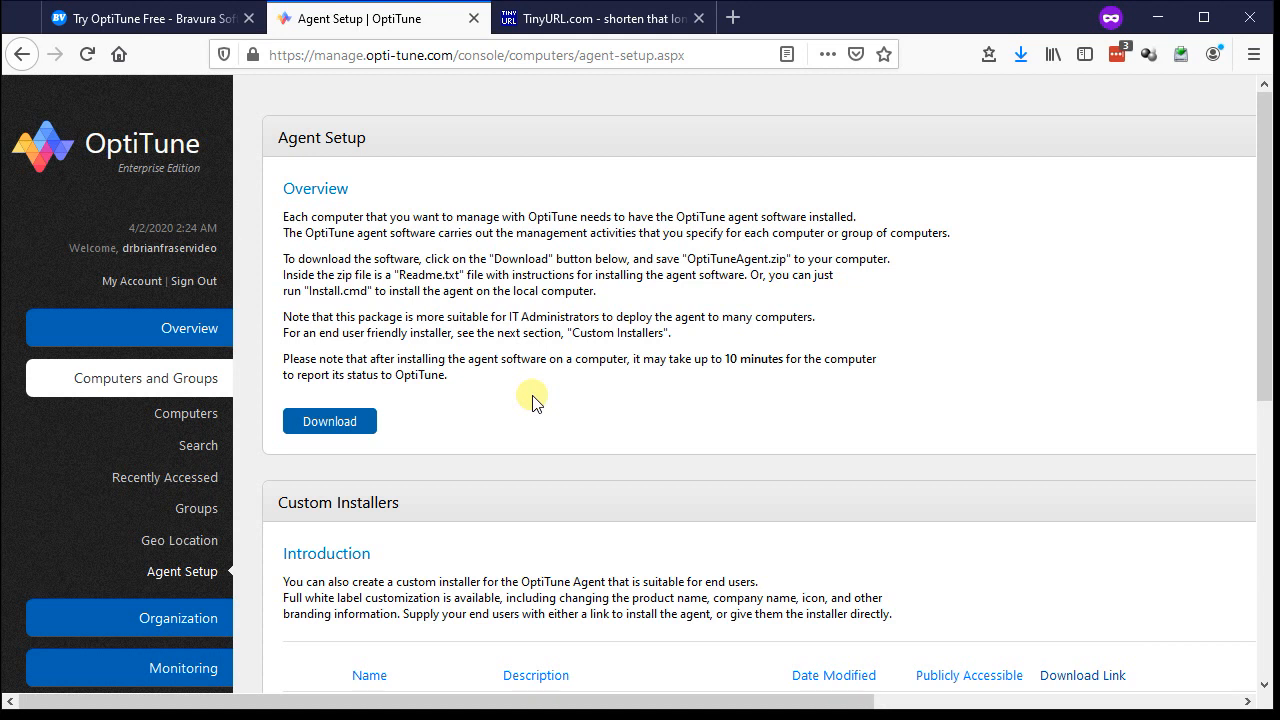
scroll(532, 402, "down", 1)
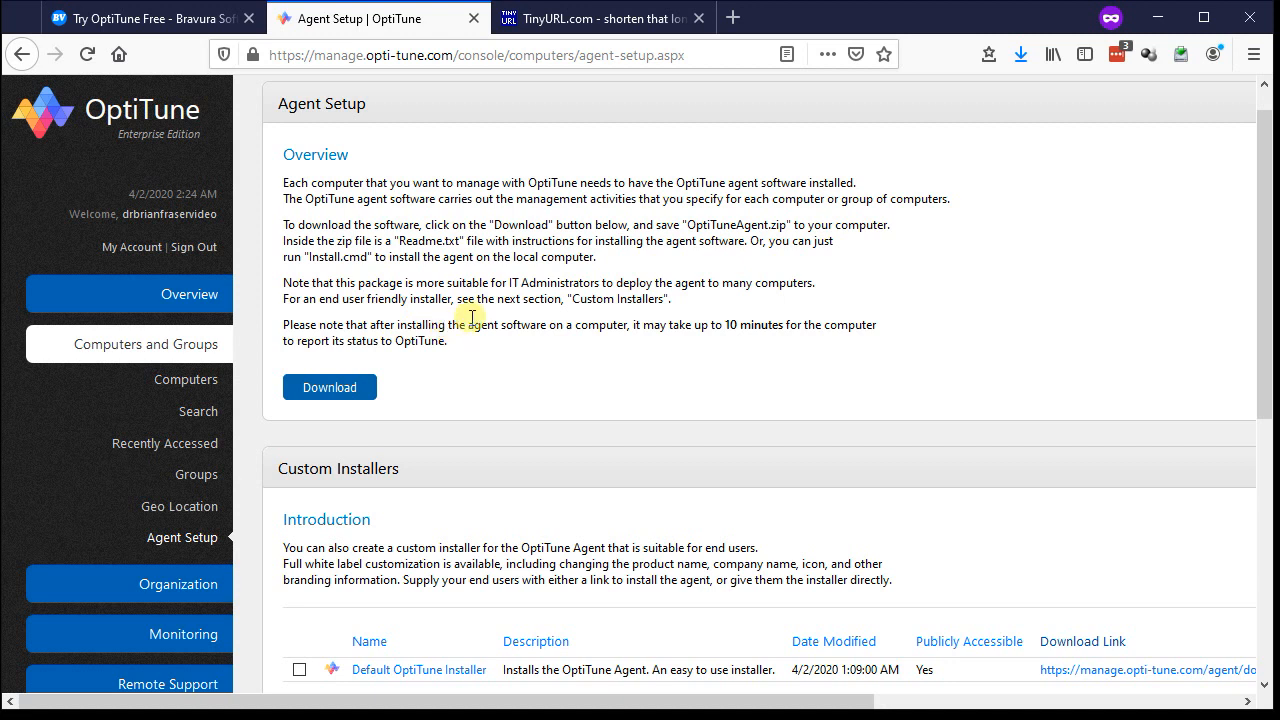
scroll(494, 318, "down", 3)
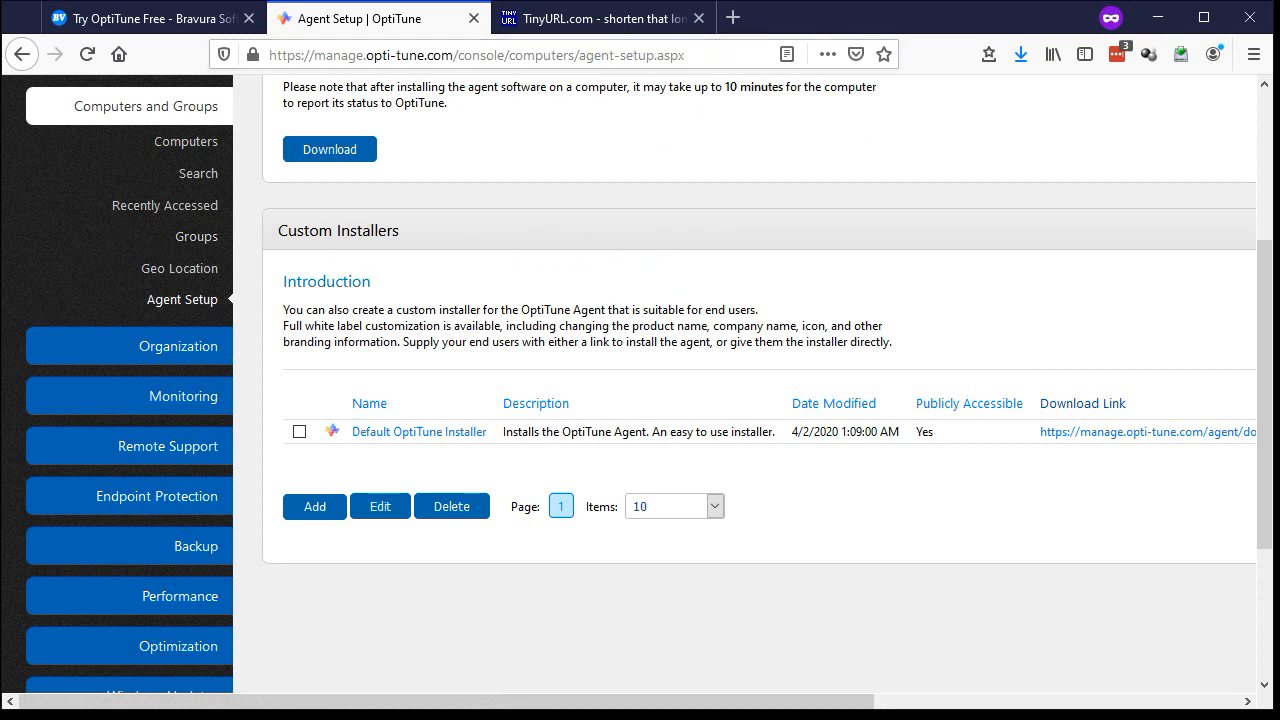
Step: Switch to Edge in the virtual machine and go to tinyurl.com/MyOptitune to download the agent installer
key("alt+Tab")
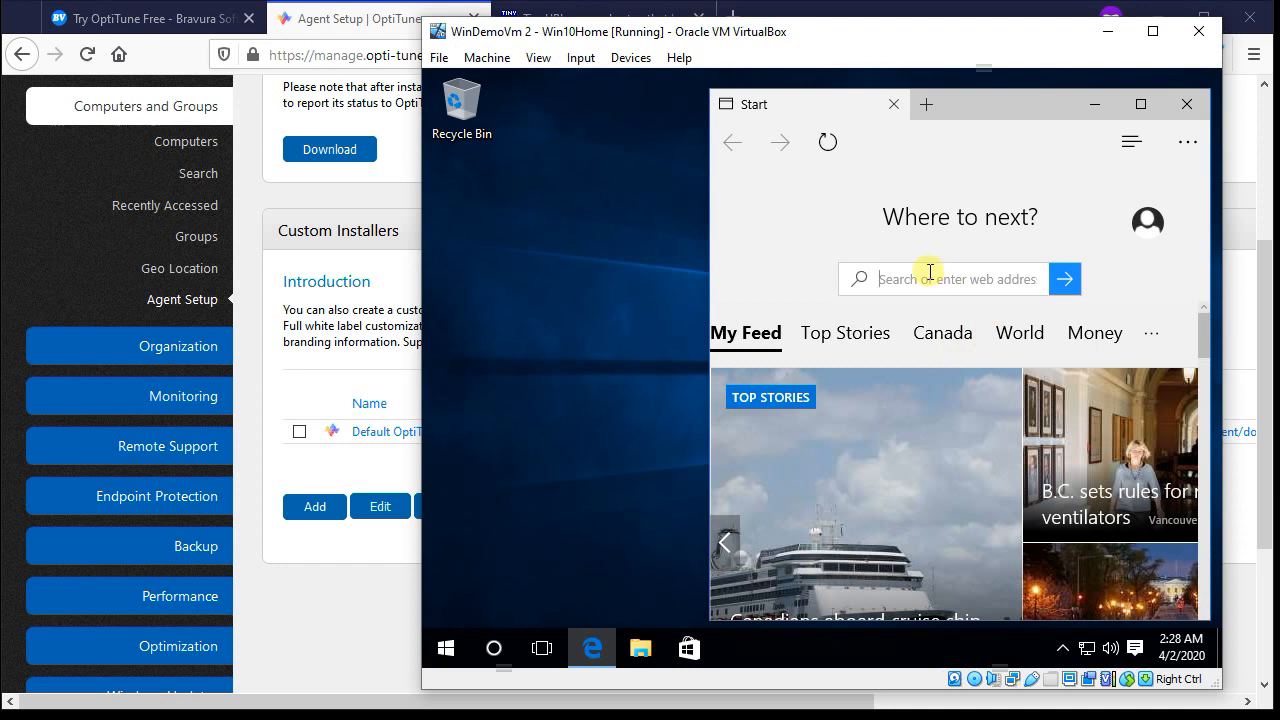
type("tinyurl.com/")
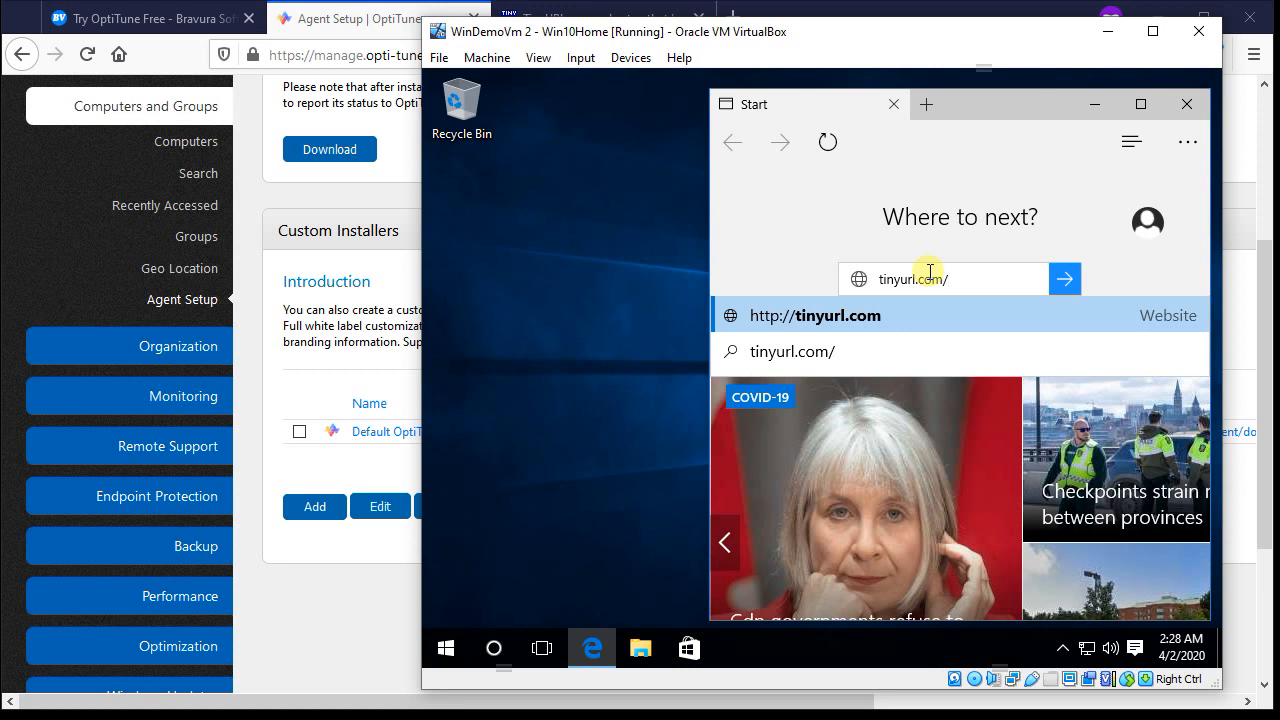
type("MyOptitun")
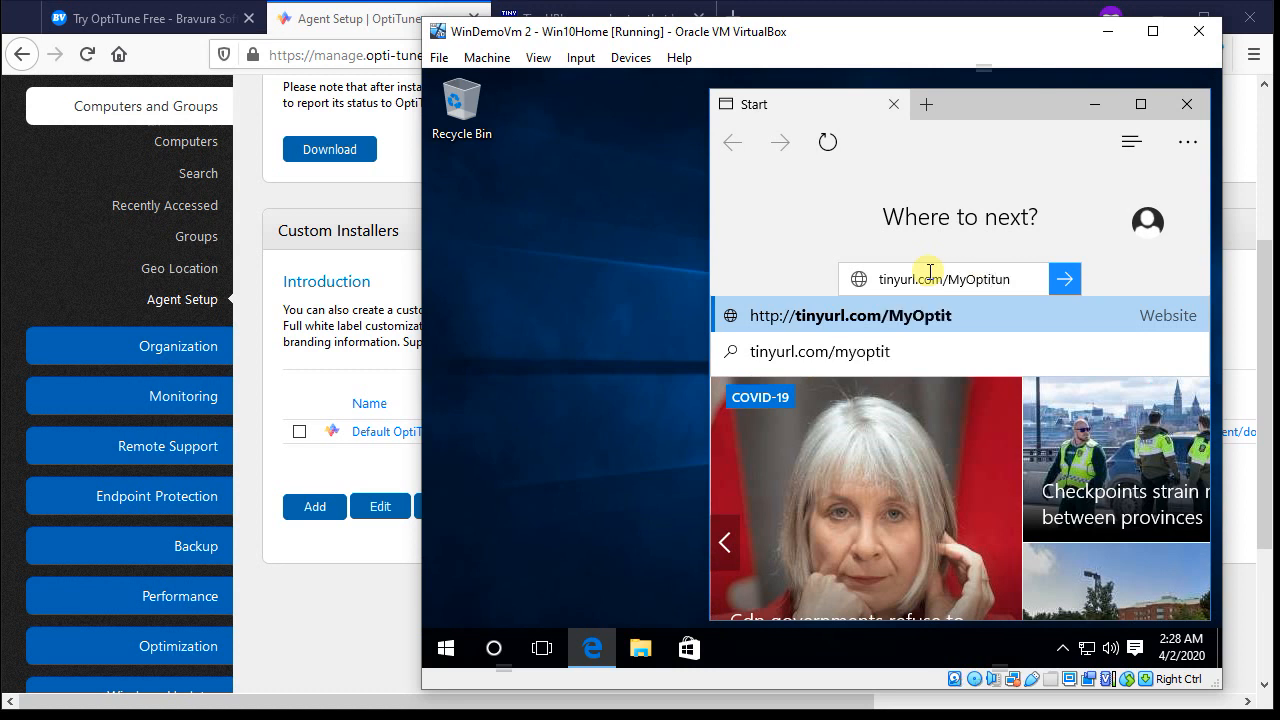
type("e")
key("ctrl+a")
key("Return")
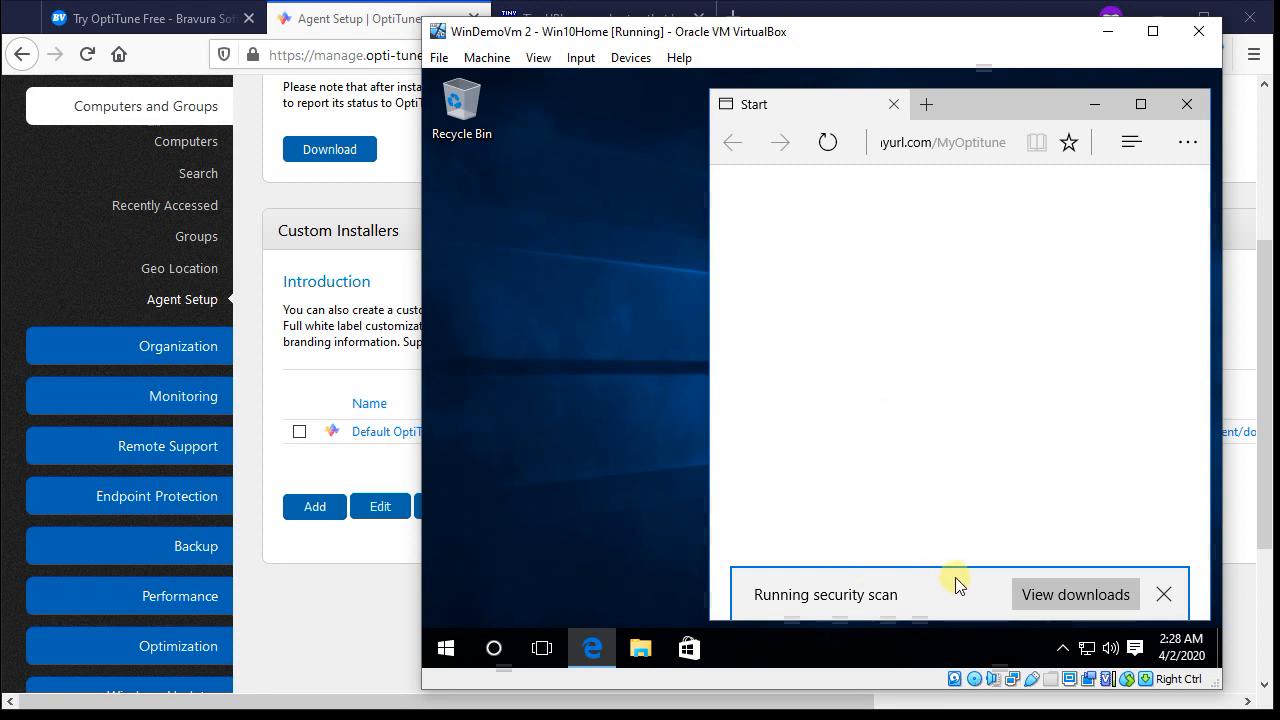
Step: Remove the failed Setup.exe entry from the downloads, run Setup (1).exe, and allow it to make changes to the PC
left_click(1027, 590)
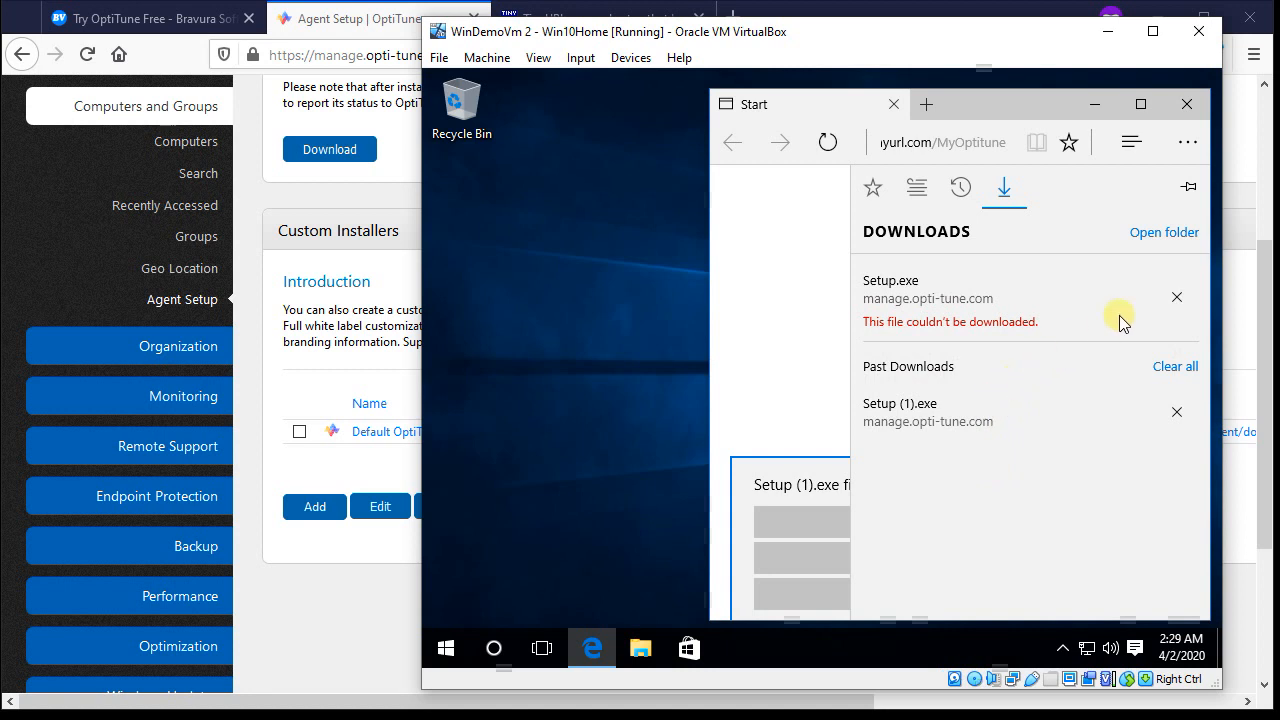
left_click(1177, 297)
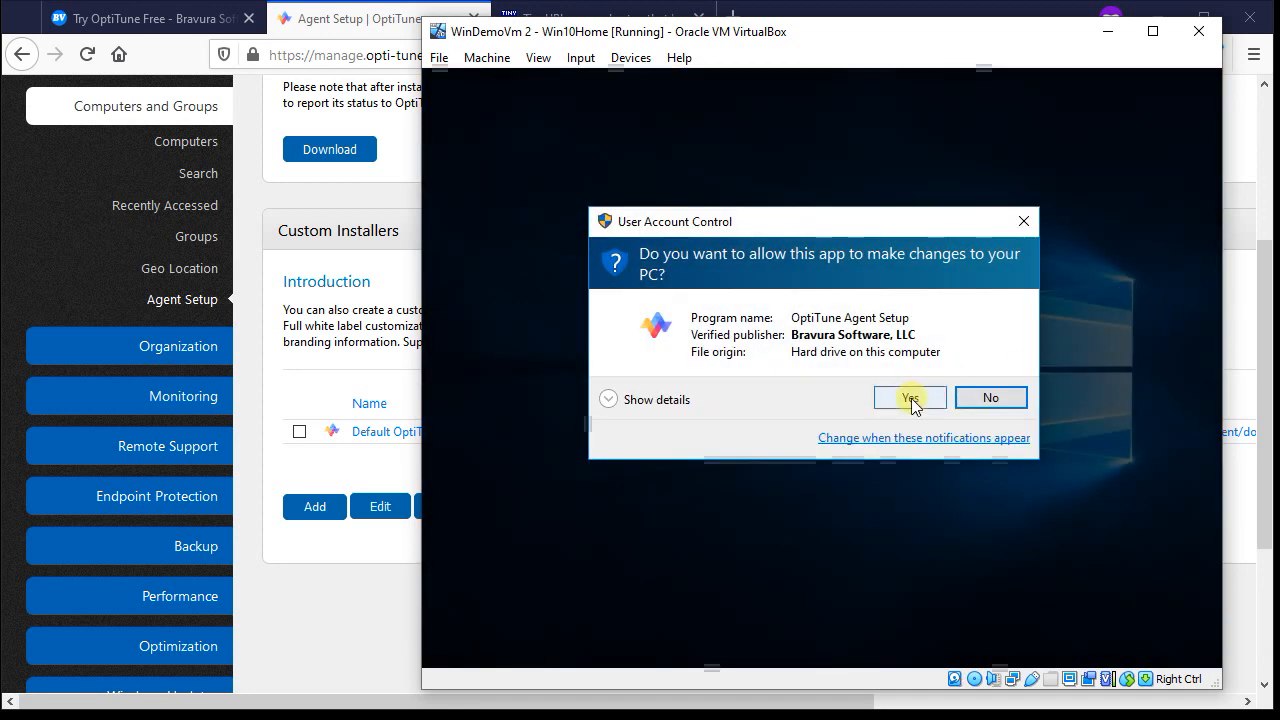
left_click(911, 398)
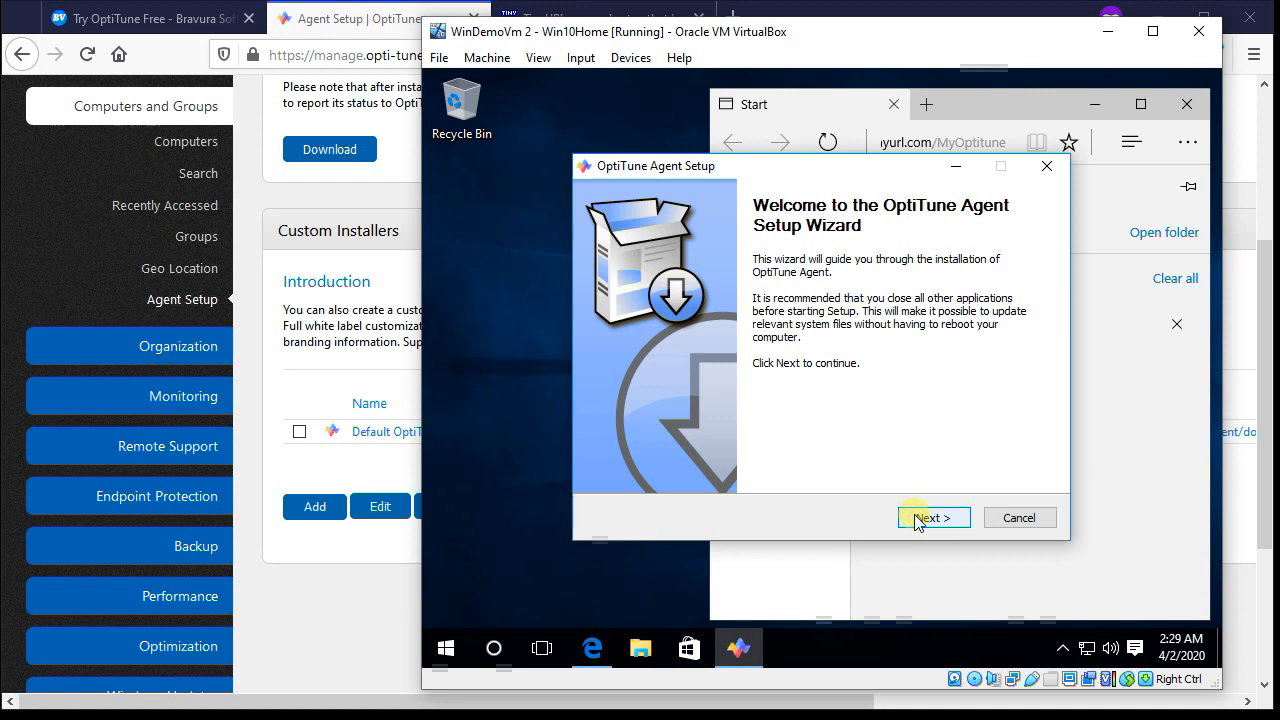
Step: Install the OptiTune Agent through its setup wizard, closing Edge and finishing the wizard
left_click(915, 518)
left_click(915, 518)
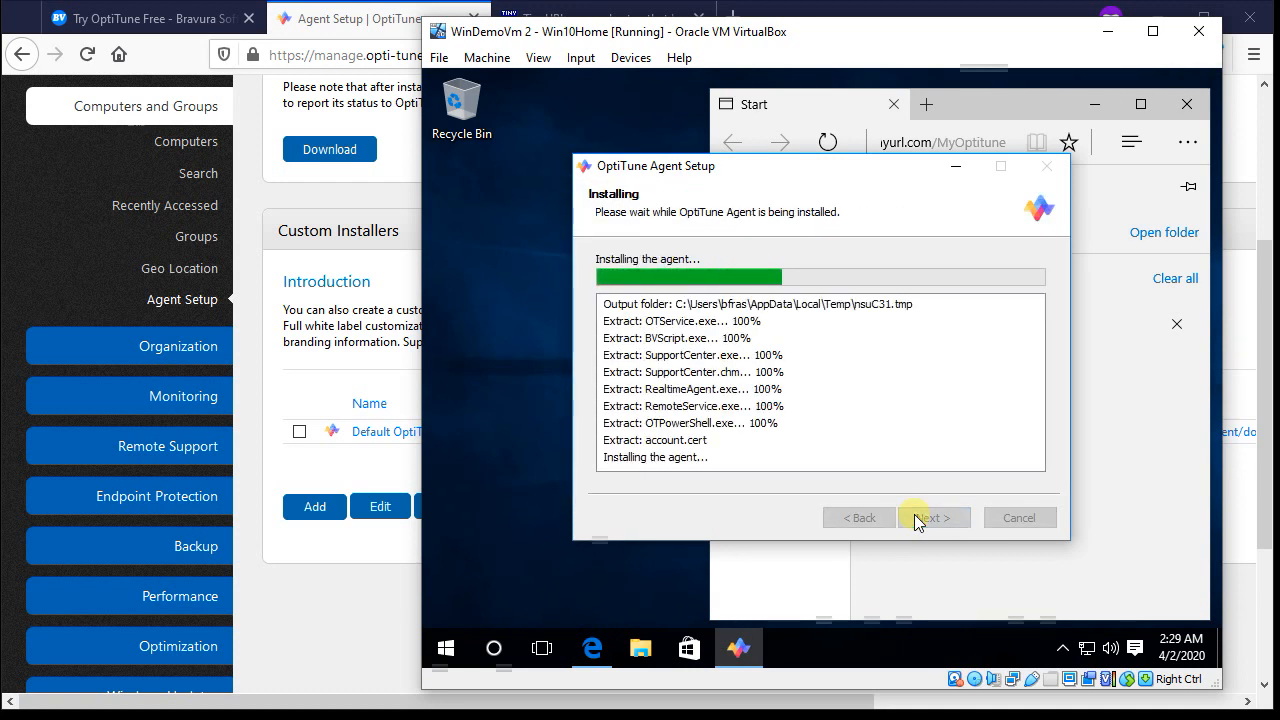
left_click(1195, 114)
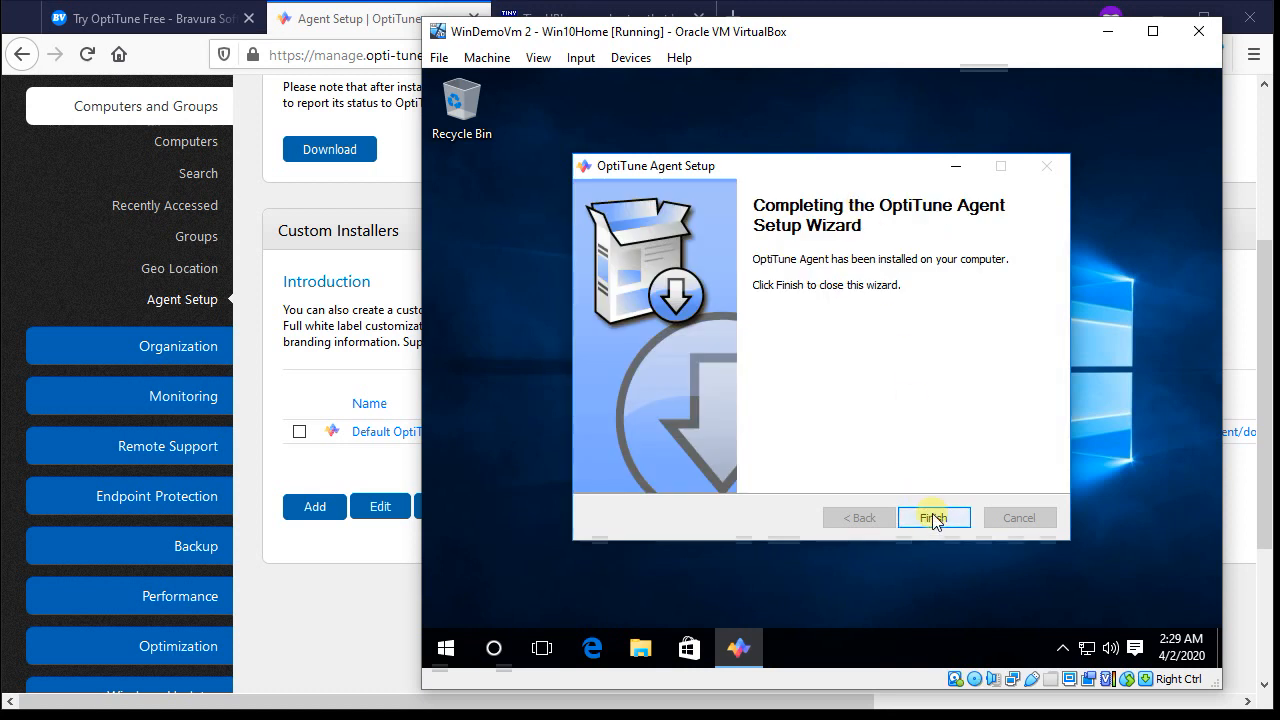
left_click(932, 516)
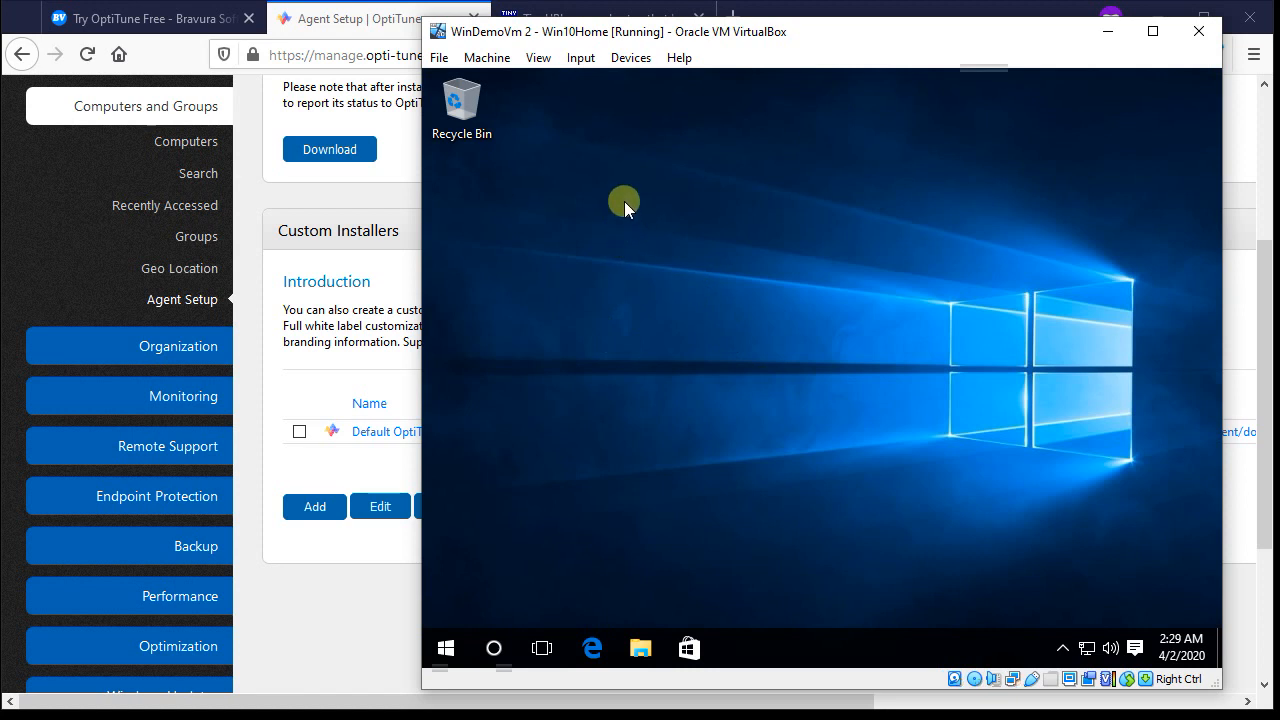
Step: Move the virtual machine window aside and check the computer total on the OptiTune console's Overview page
left_click_drag(695, 32, 973, 30)
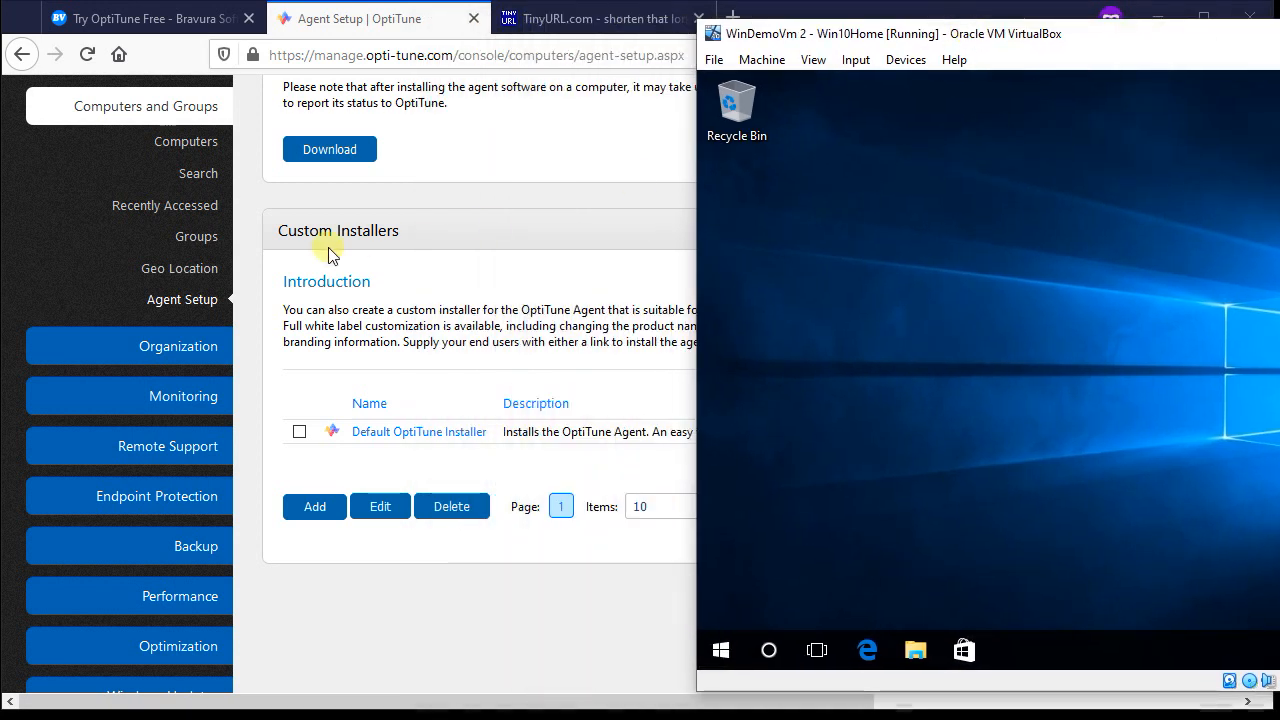
left_click(430, 157)
scroll(414, 206, "up", 3)
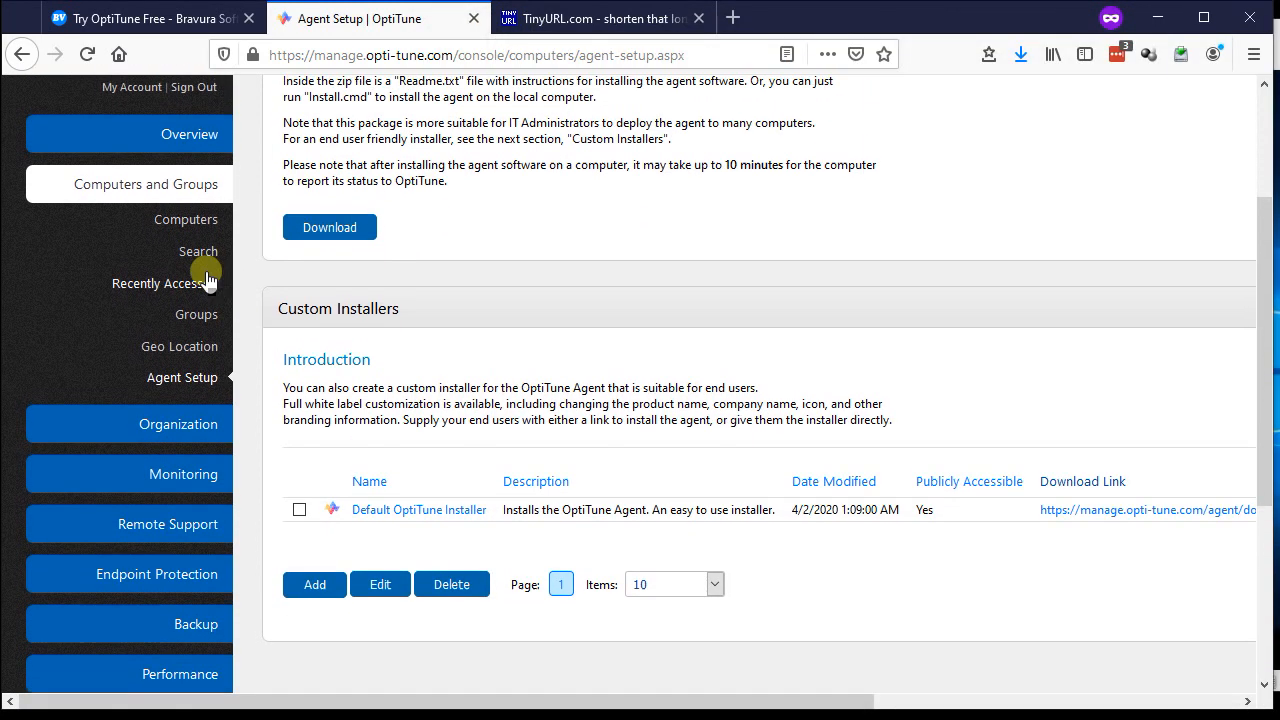
left_click(172, 218)
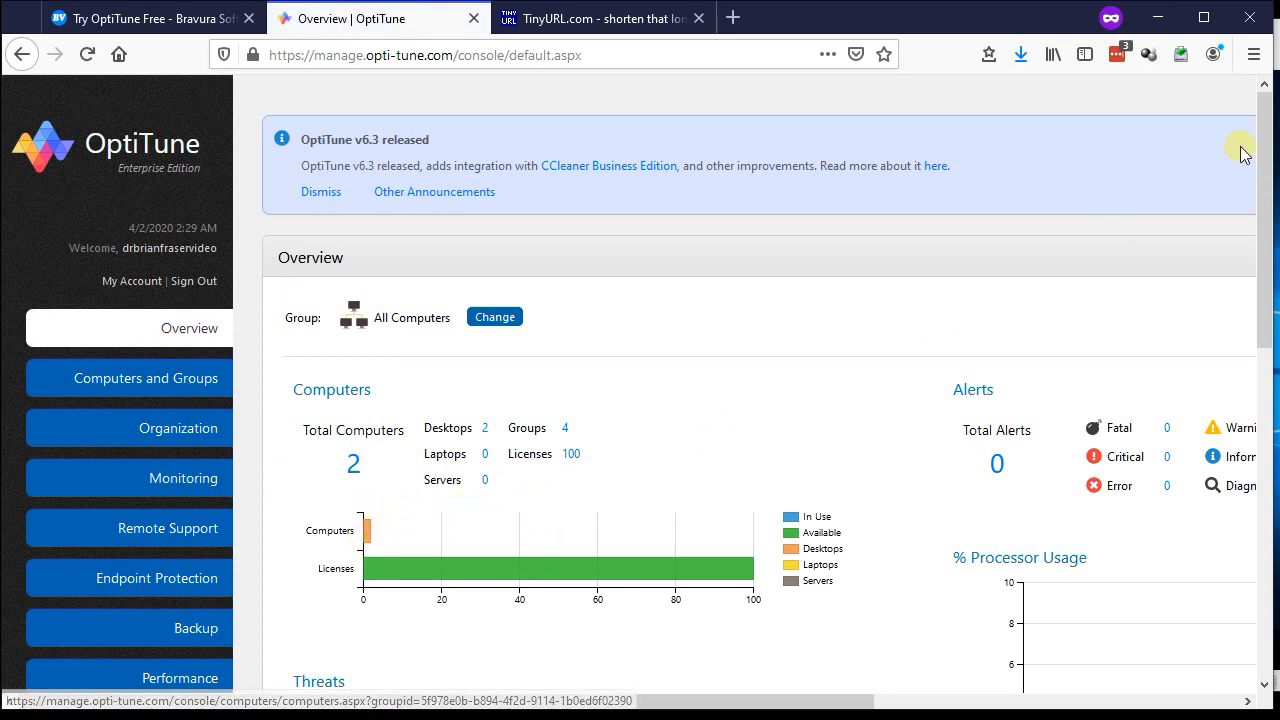
Step: Bring the virtual machine window back into full view in front of the OptiTune console
left_click(1277, 42)
left_click_drag(1278, 33, 990, 48)
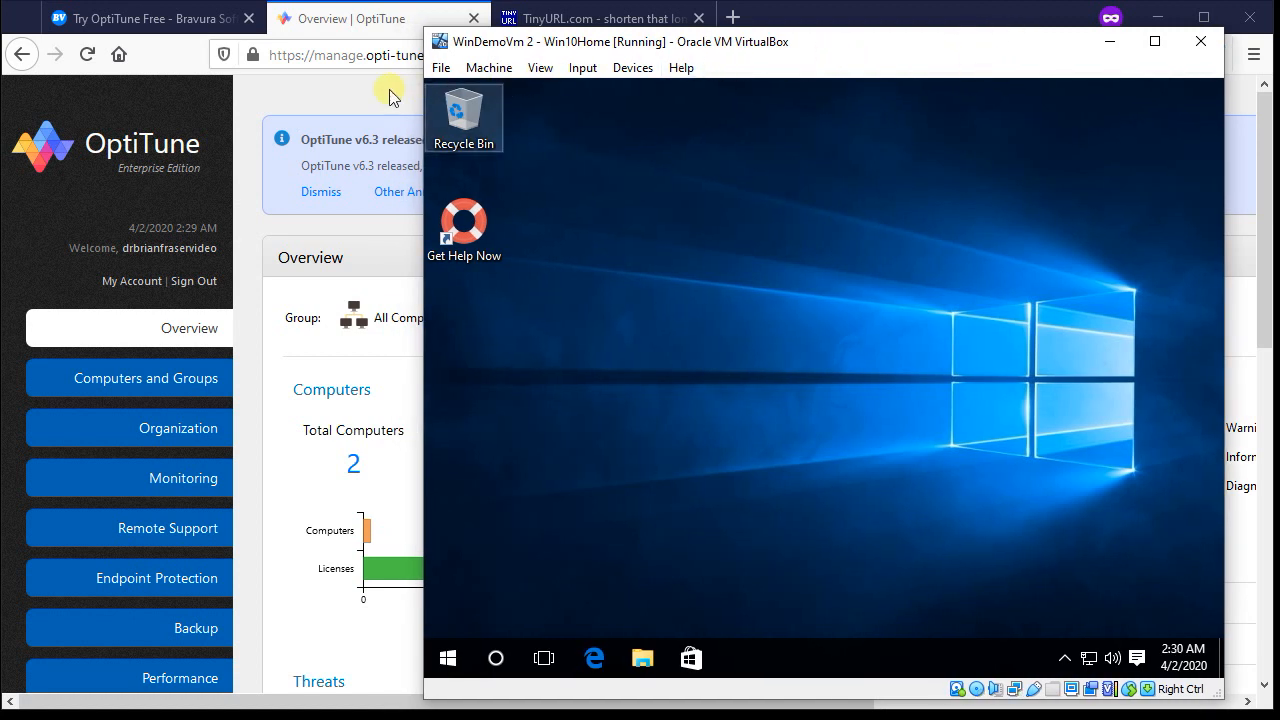
left_click(360, 93)
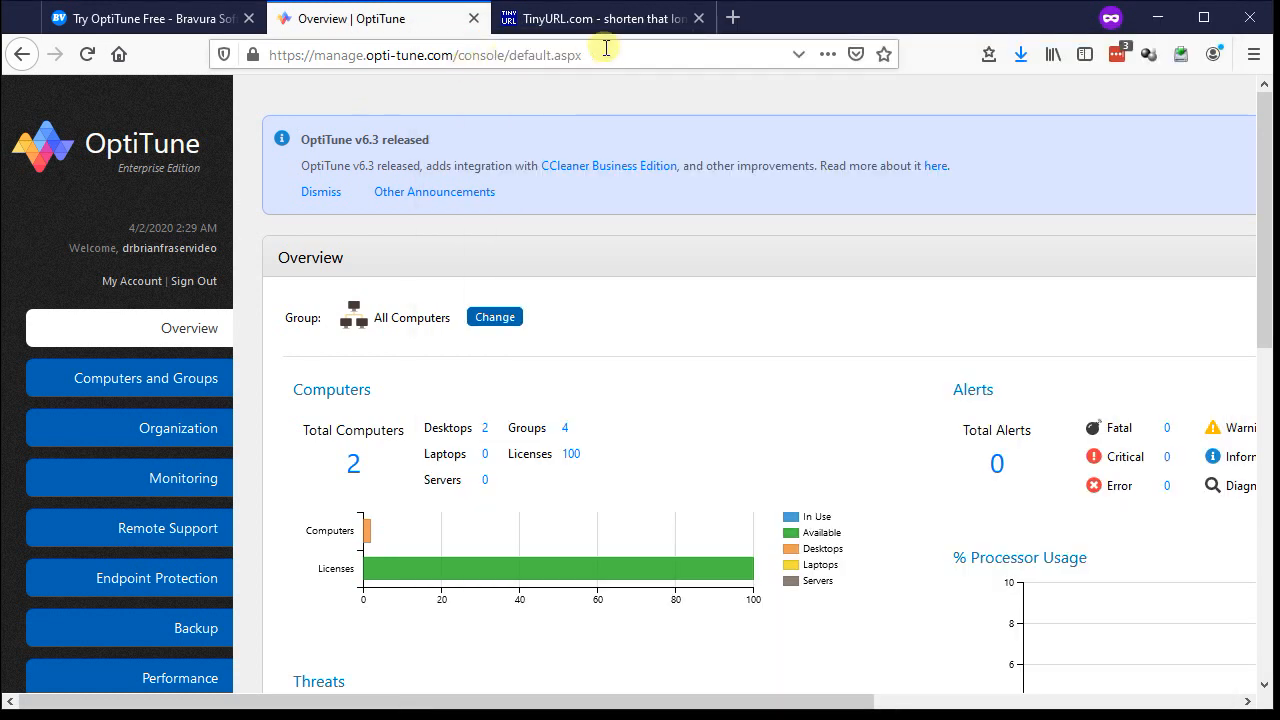
key("alt+Tab")
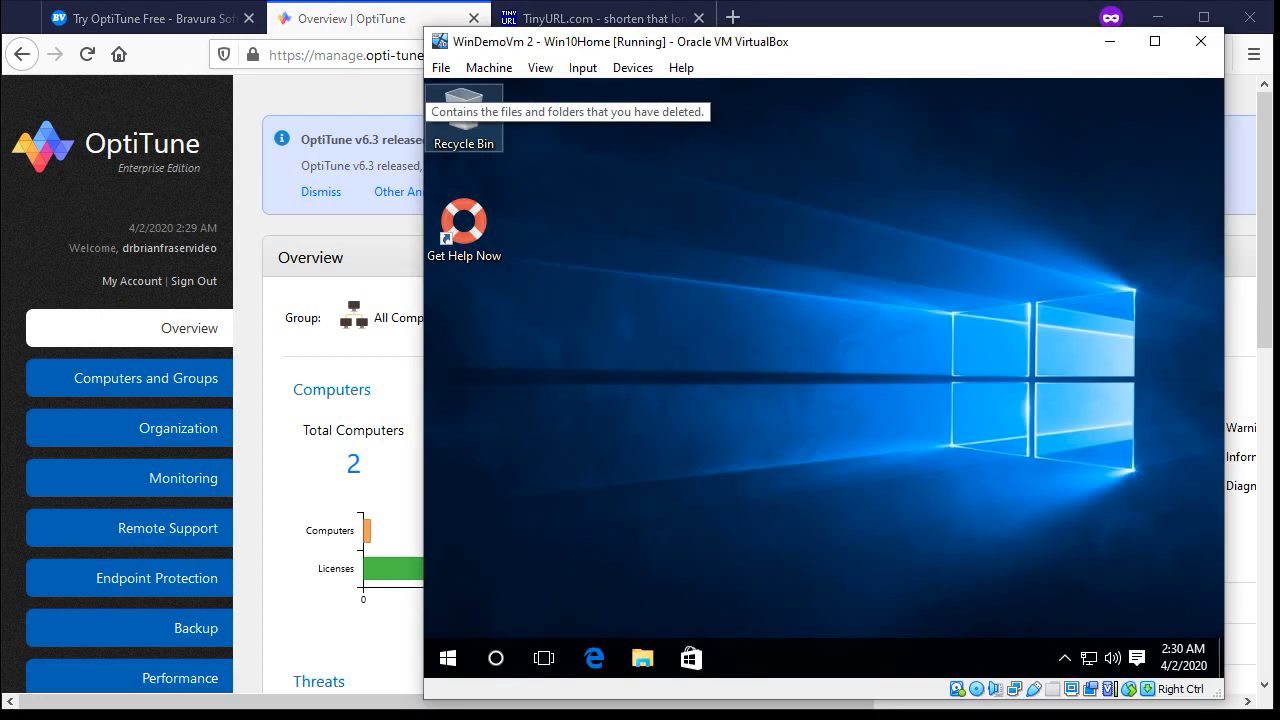
Step: Submit a remote assistance request from Get Help Now with "a" as email, "b" as phone and "c" as message
double_click(491, 239)
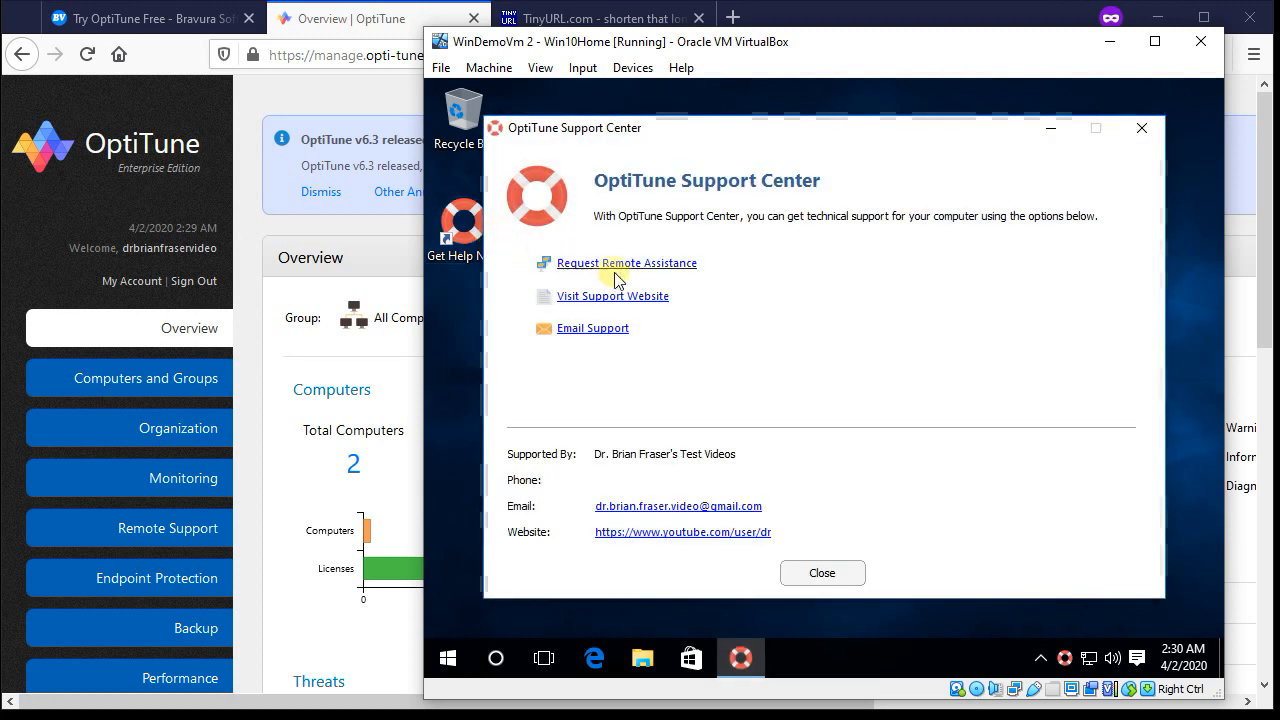
left_click(643, 264)
left_click(778, 314)
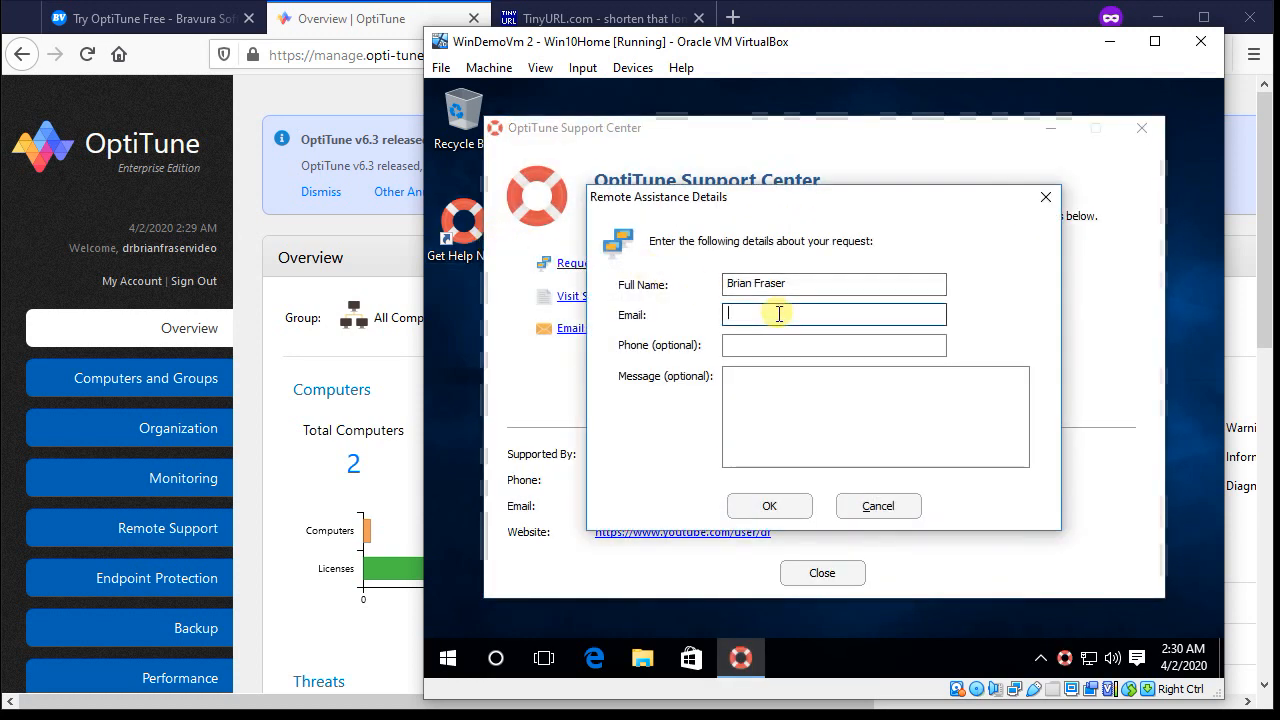
key("Tab")
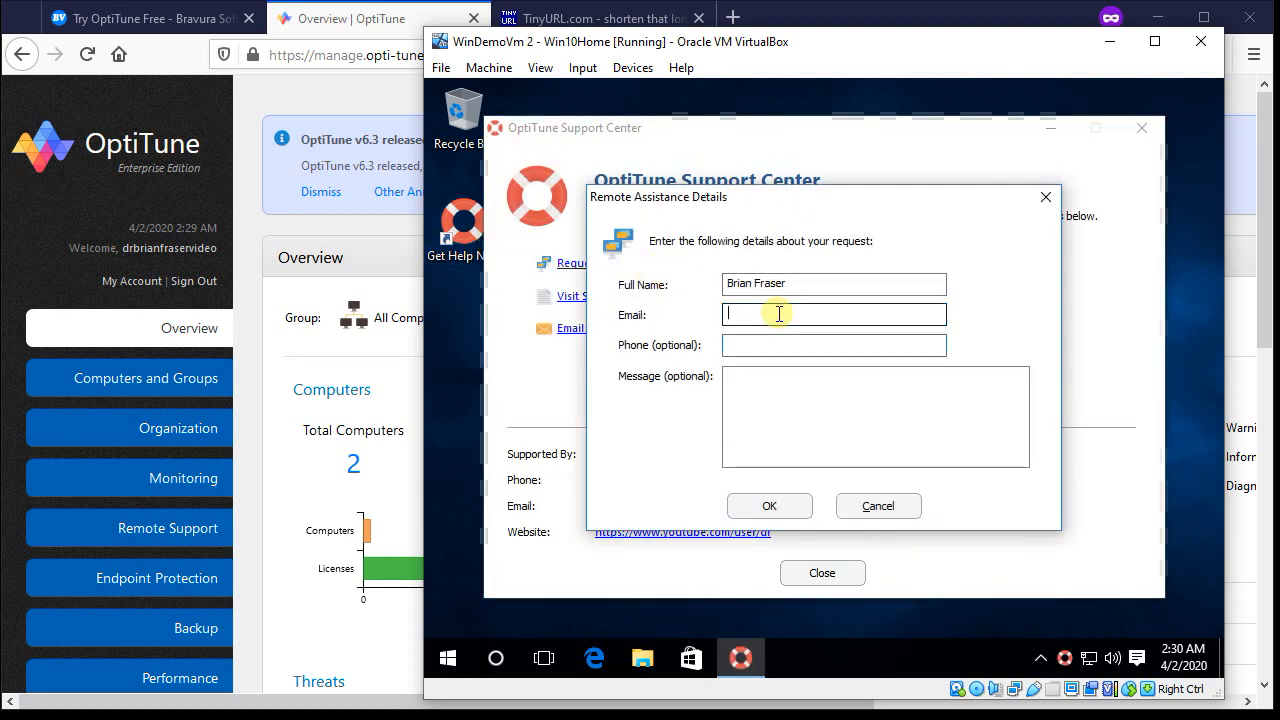
type("a")
key("Tab")
type("b")
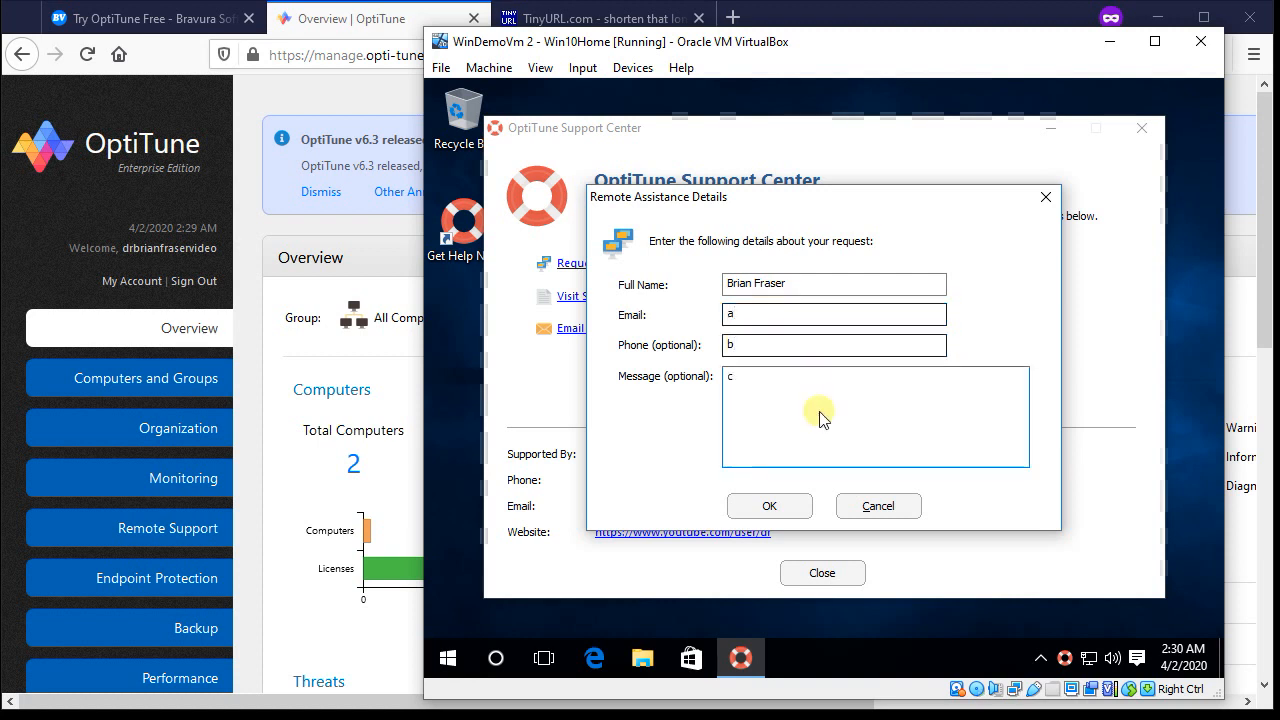
left_click(797, 506)
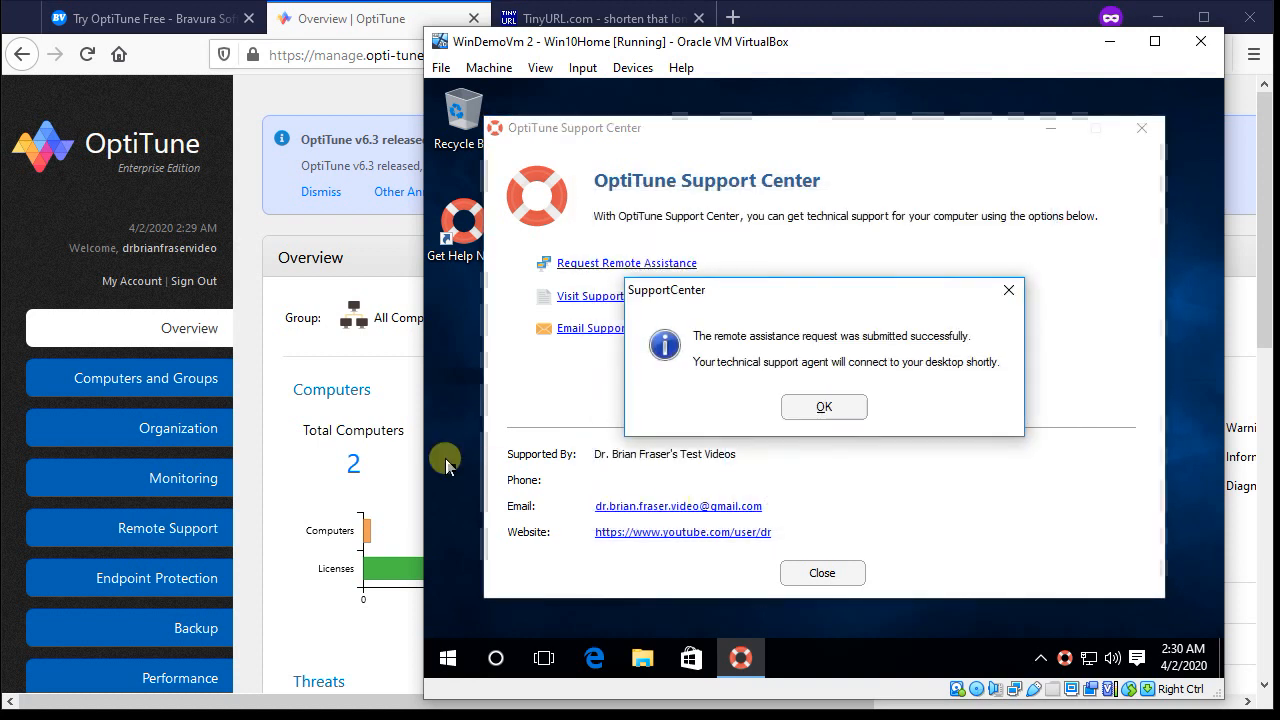
left_click(823, 407)
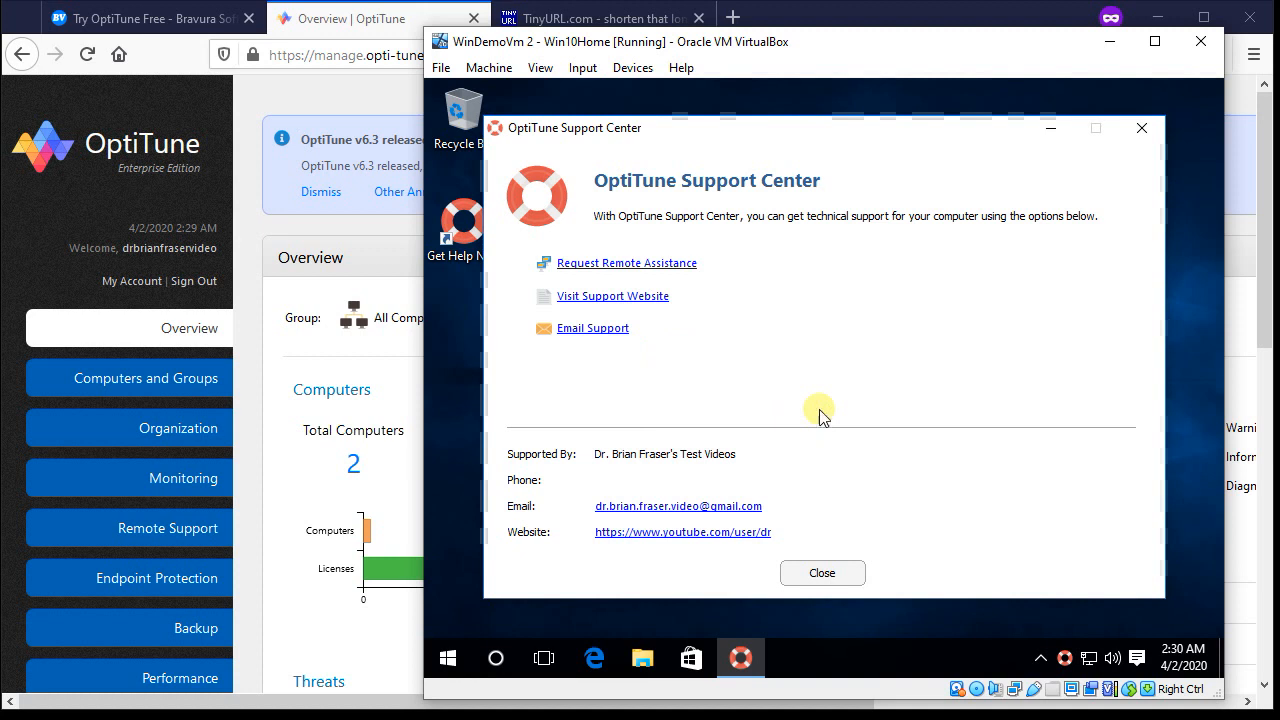
Step: Return to the OptiTune console and open the Assistance Requests list under Remote Support
left_click(270, 387)
scroll(175, 460, "down", 2)
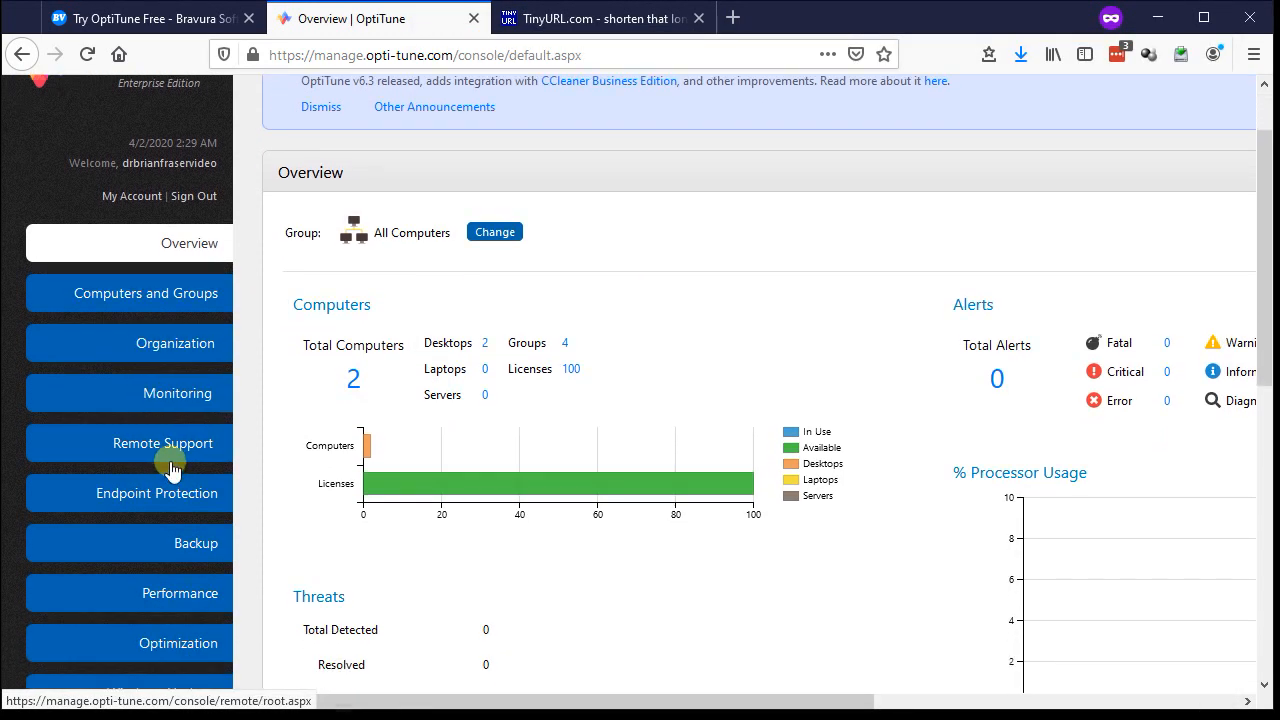
scroll(172, 468, "down", 4)
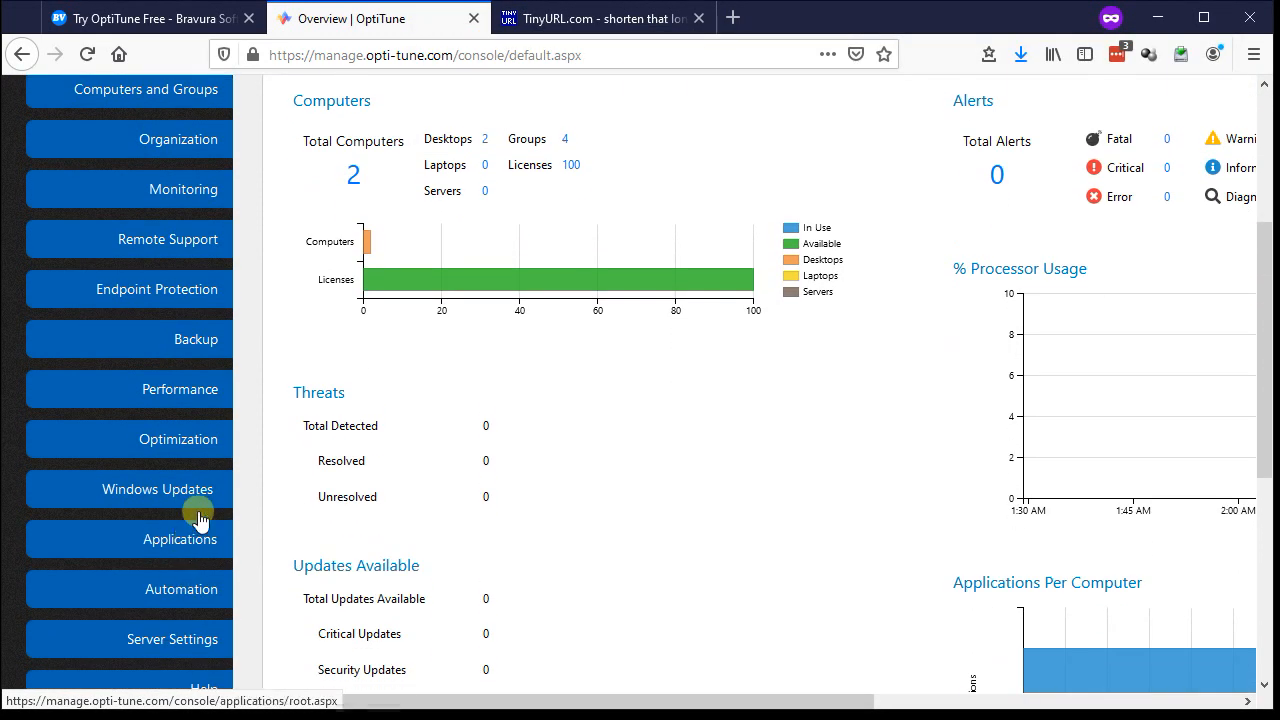
left_click(171, 240)
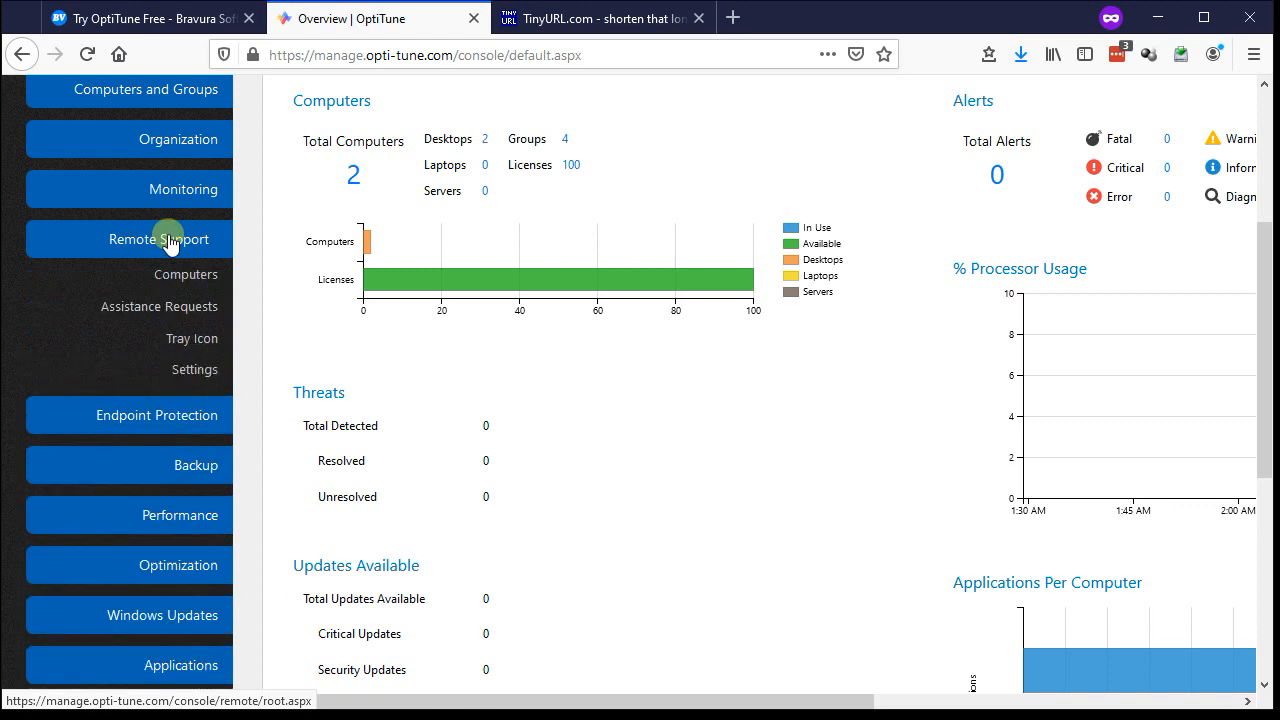
left_click(187, 310)
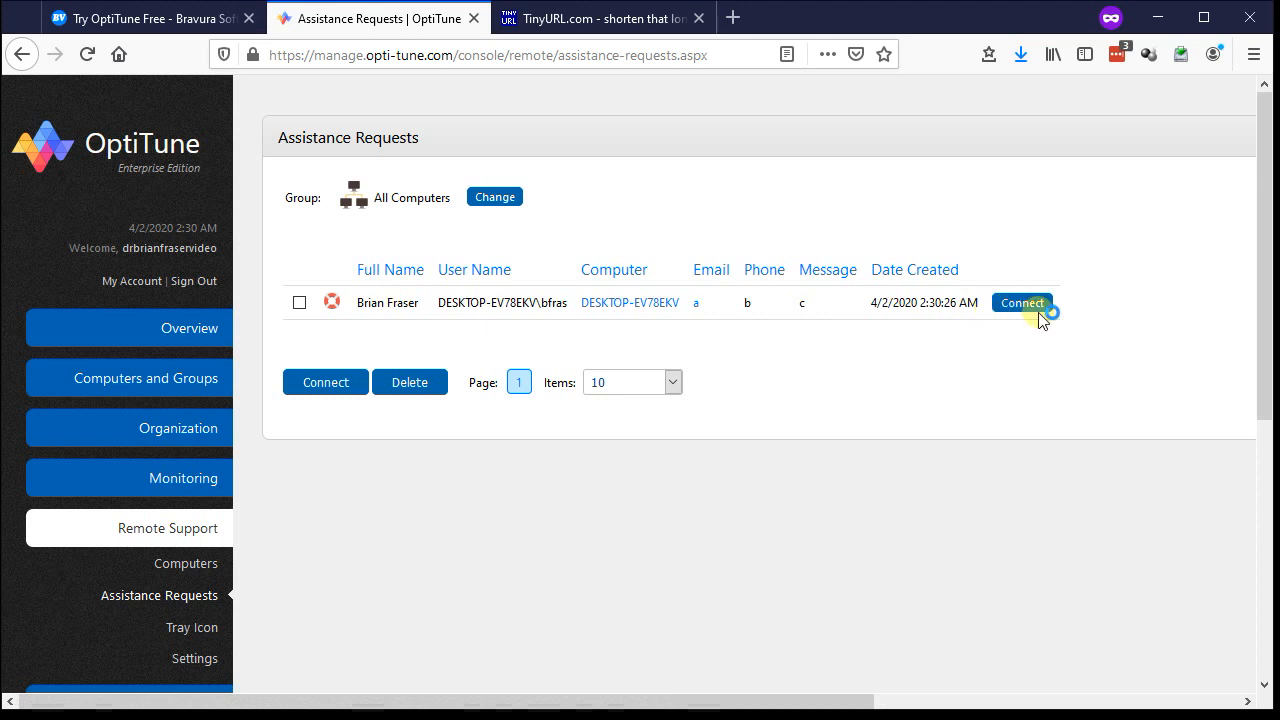
Step: Delete the pending remote assistance request for DESKTOP-EV78EKV and confirm the deletion
left_click(299, 302)
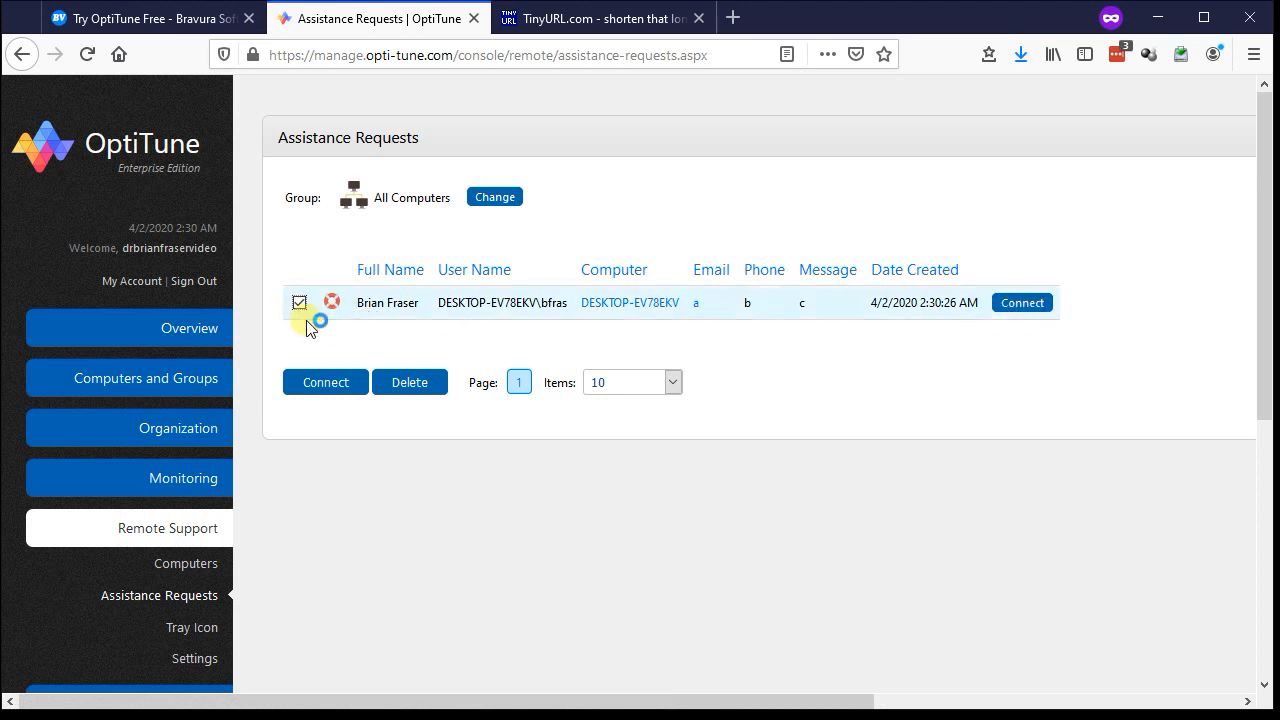
left_click(395, 388)
left_click(650, 355)
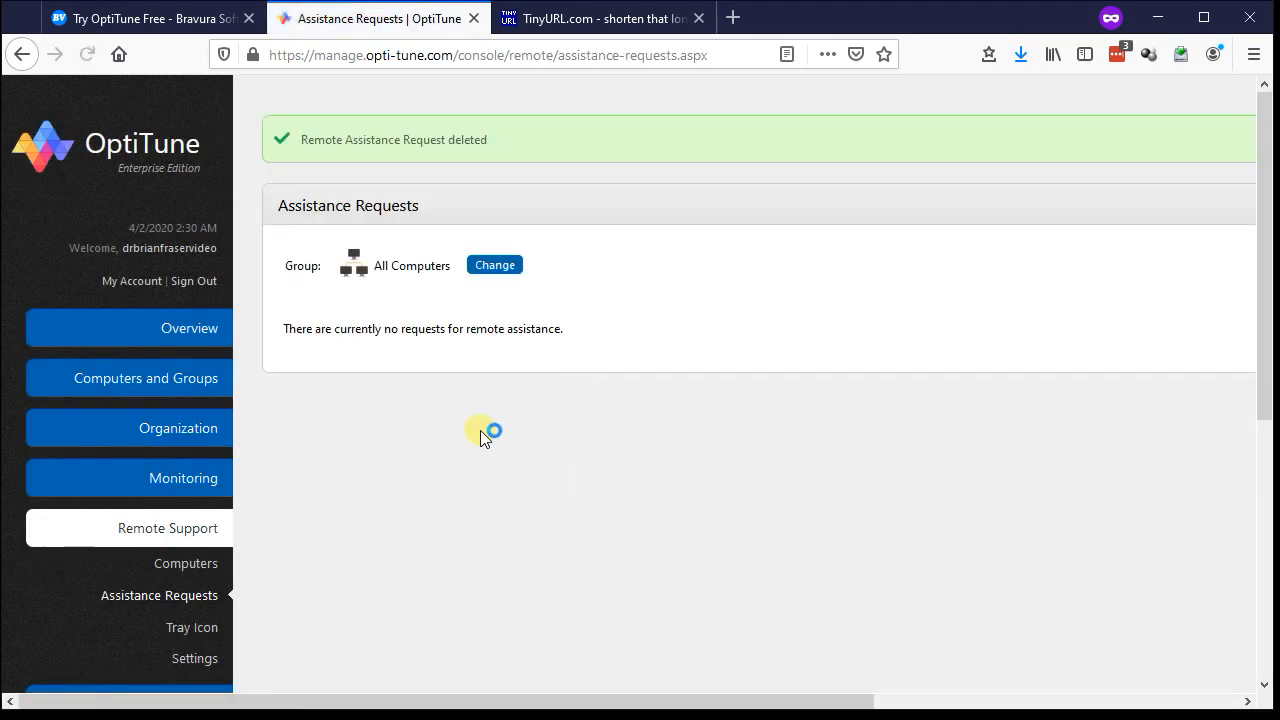
Step: Open the details of DESKTOP-EV78EKV from the Computers list and go to its Administration section
left_click(186, 376)
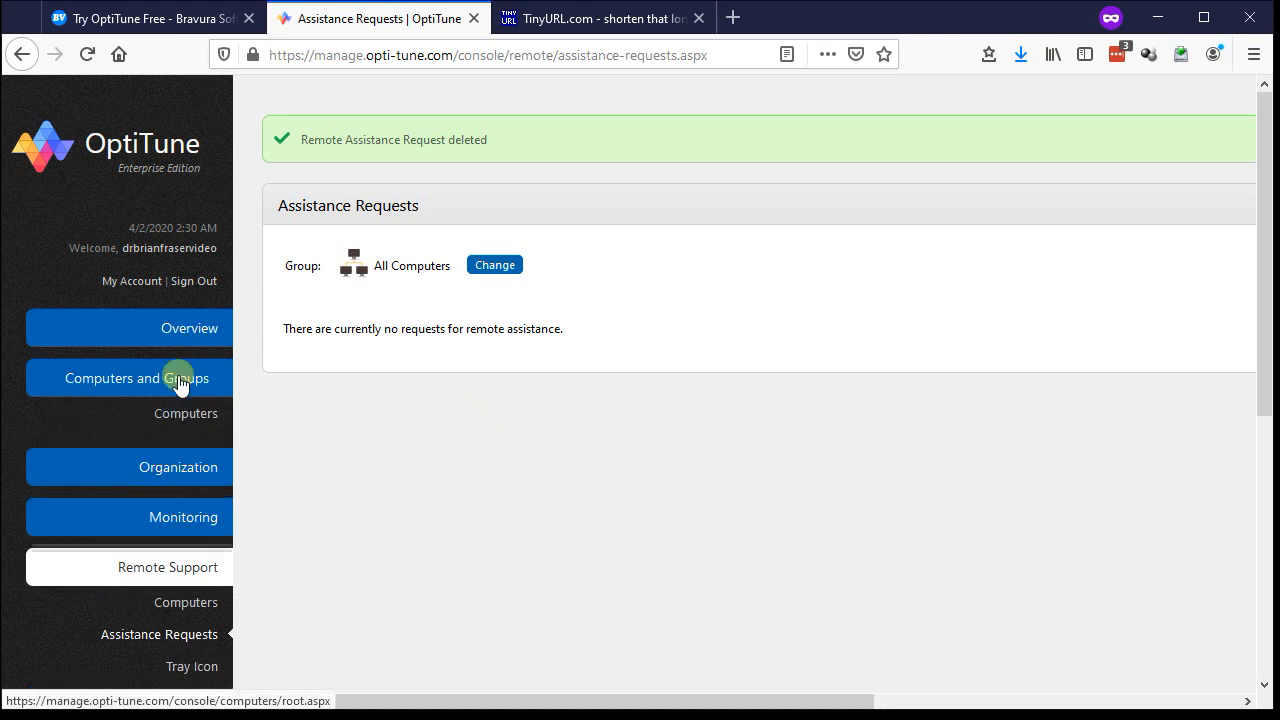
left_click(179, 414)
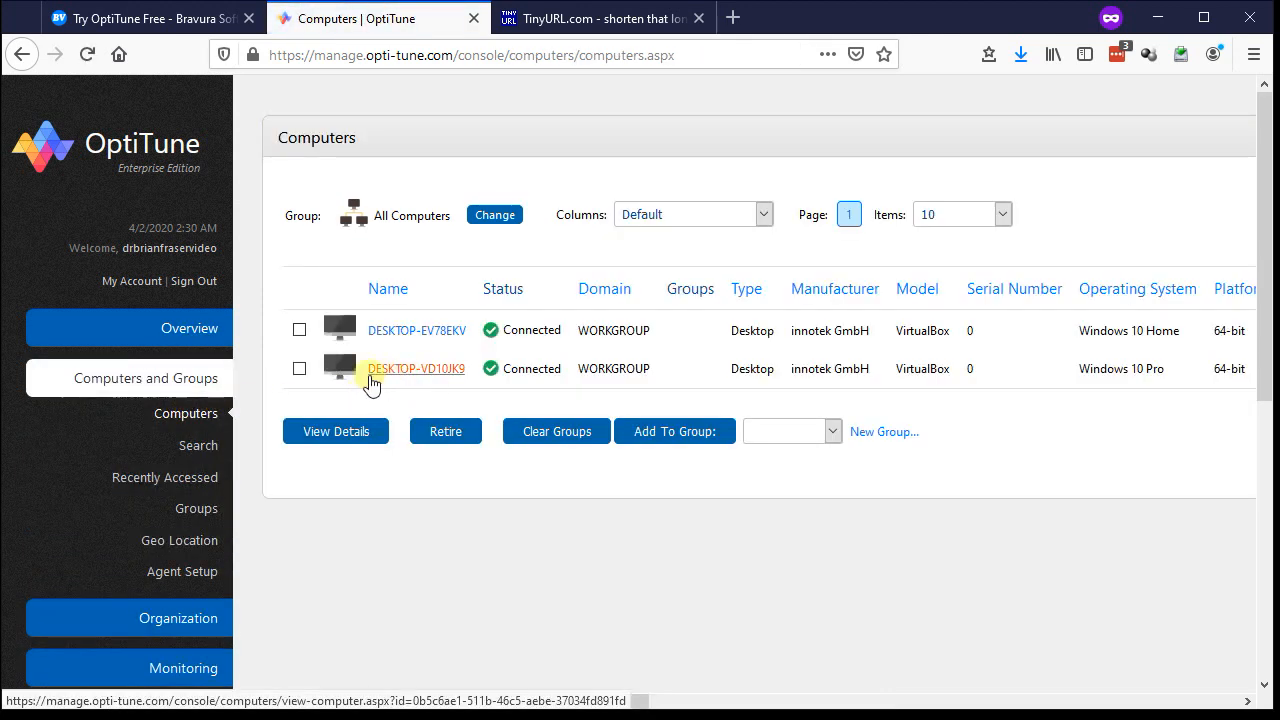
left_click(297, 330)
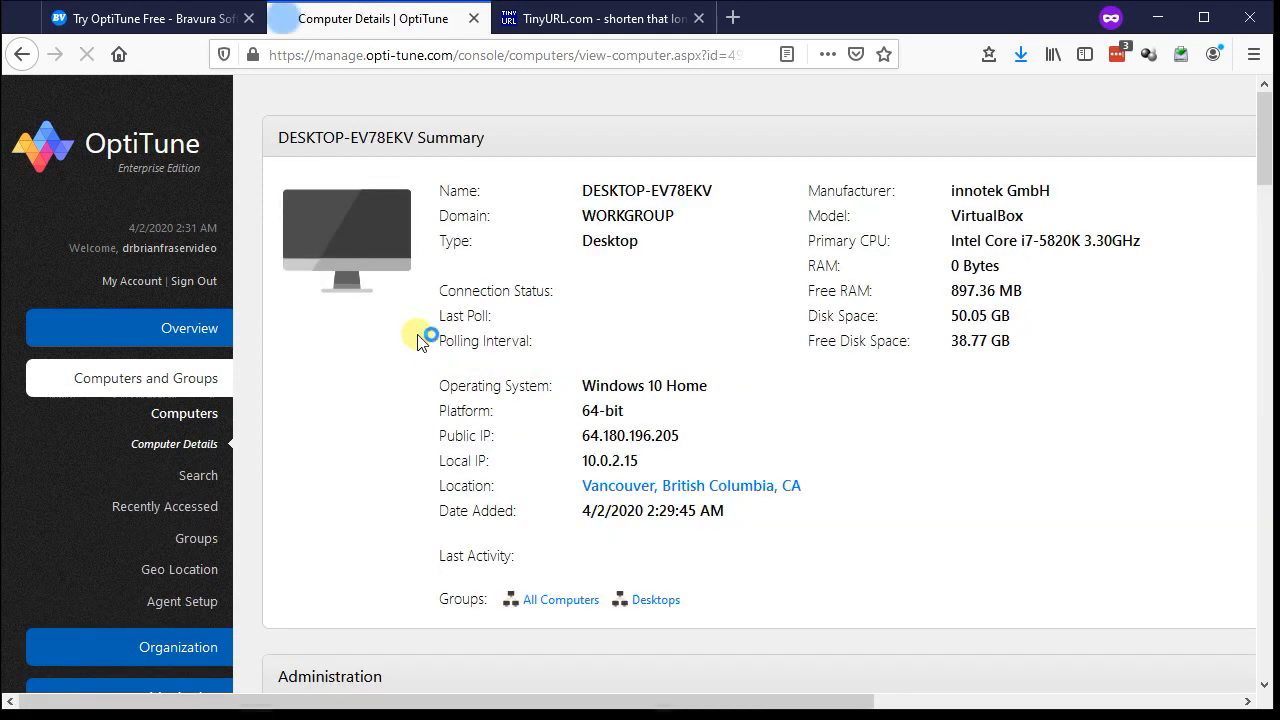
scroll(440, 485, "down", 1)
scroll(432, 487, "down", 2)
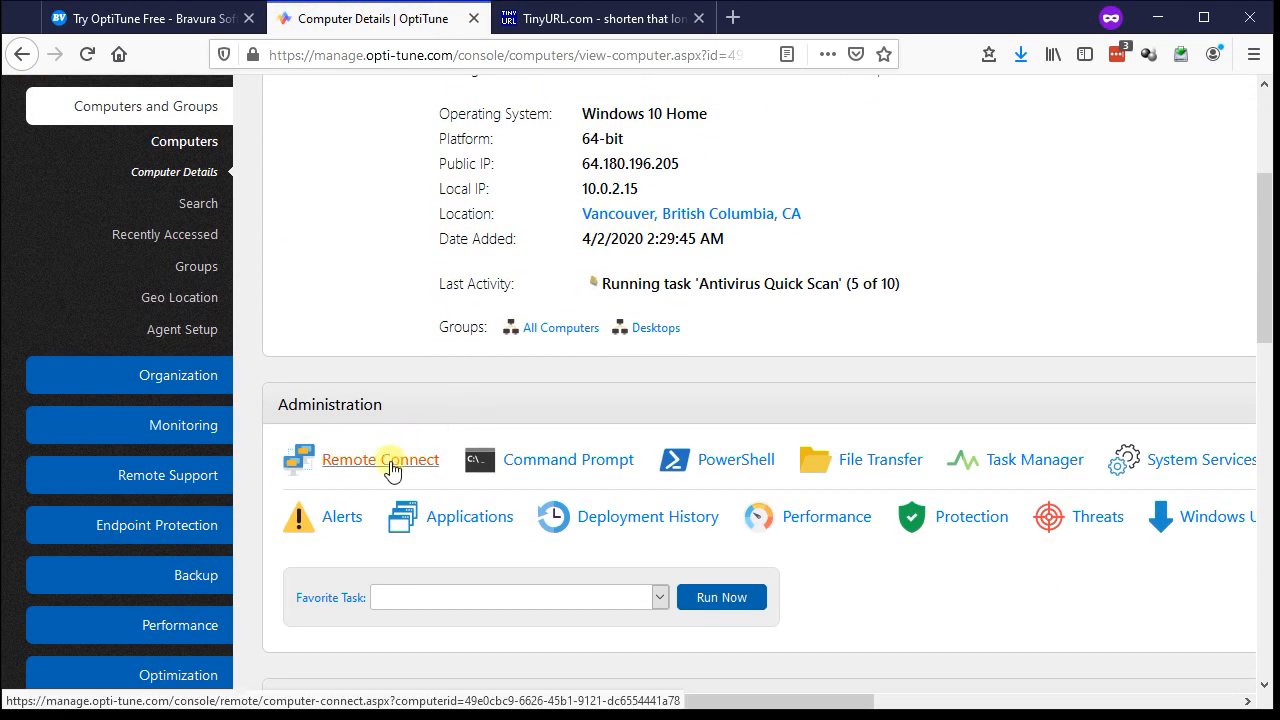
Step: Start a Remote Connect for DESKTOP-EV78EKV and save its connection file connectinfo.otc
left_click(380, 460)
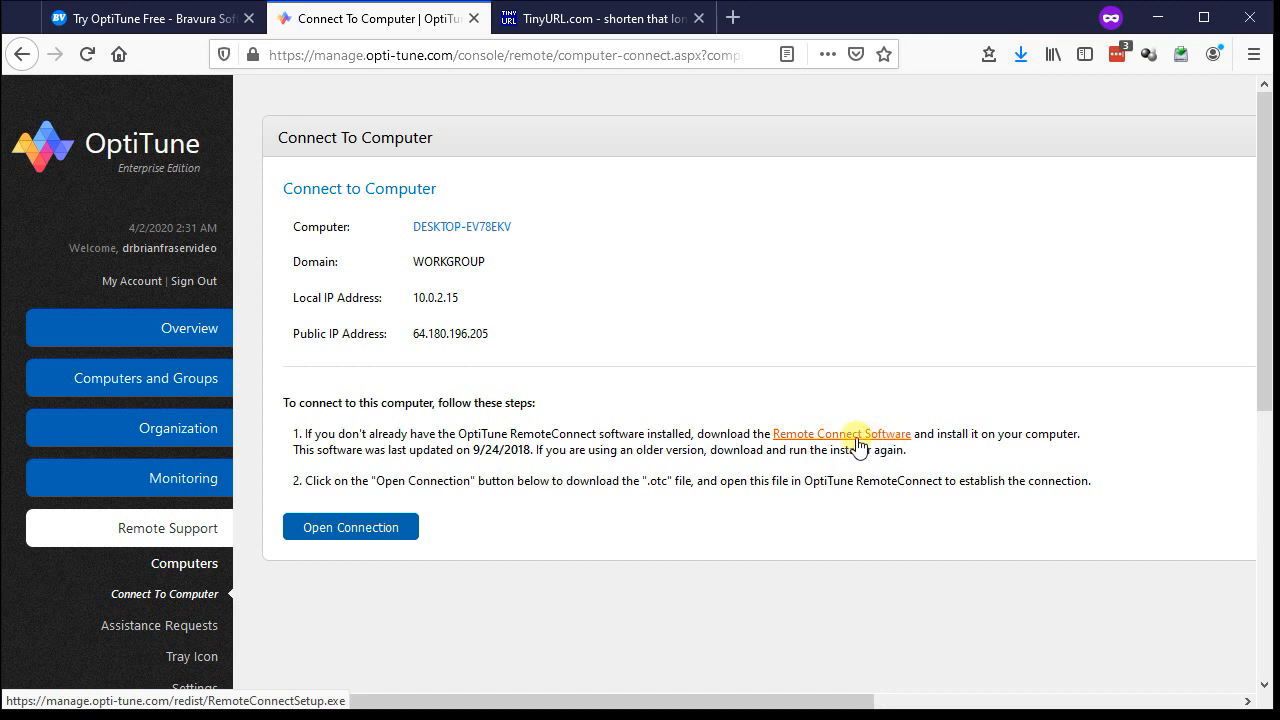
left_click(388, 533)
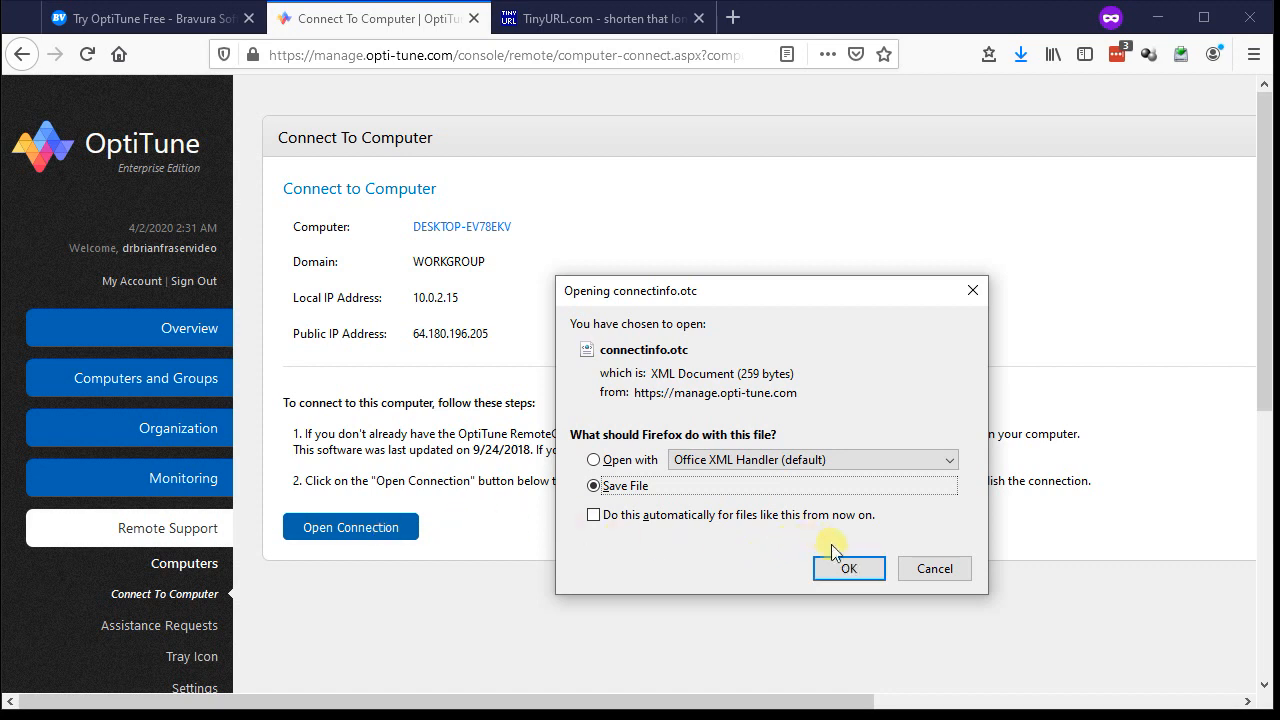
left_click(846, 567)
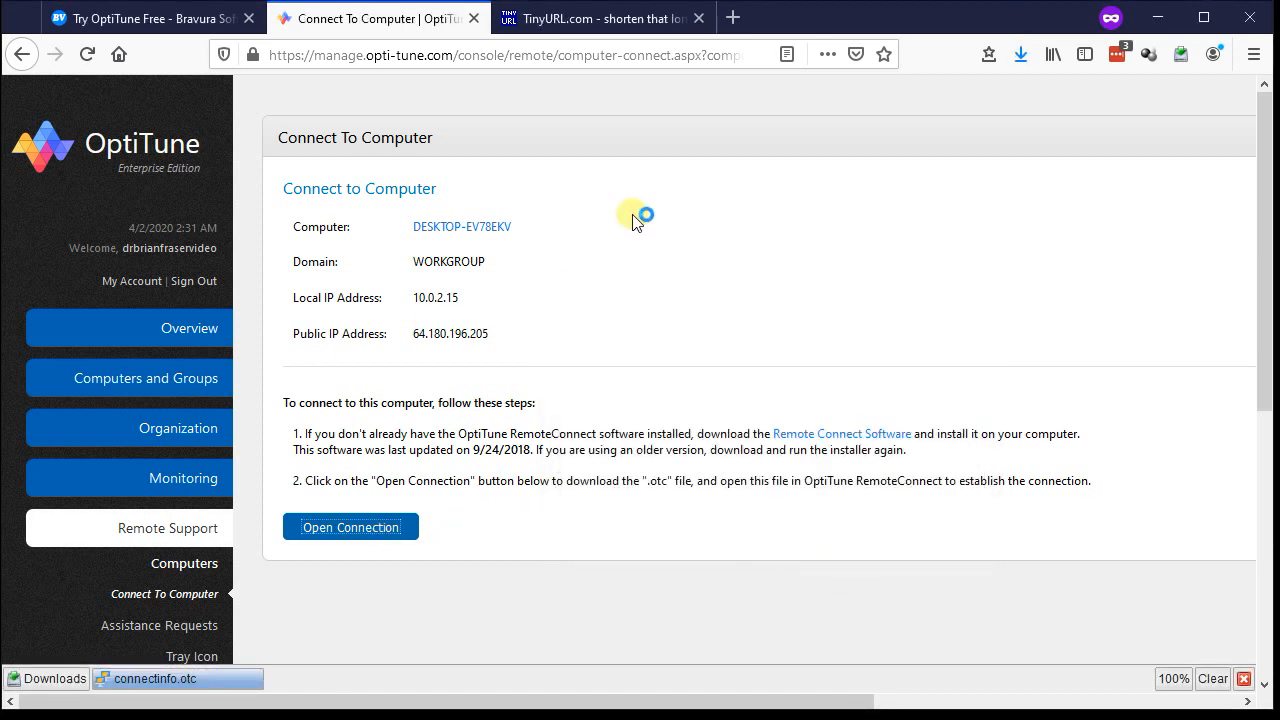
Step: Move the browser aside to uncover the desktop and launch OptiTune Remote Connect
left_click_drag(795, 28, 1018, 30)
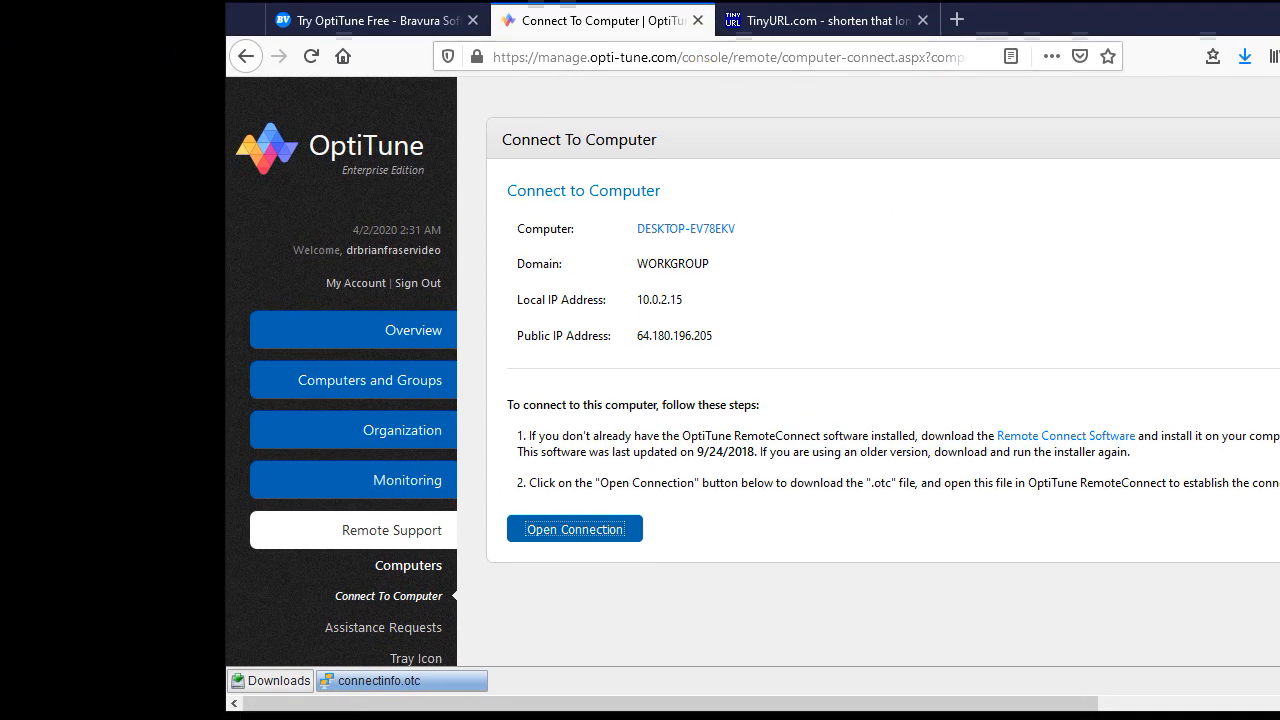
left_click_drag(2, 385, 49, 332)
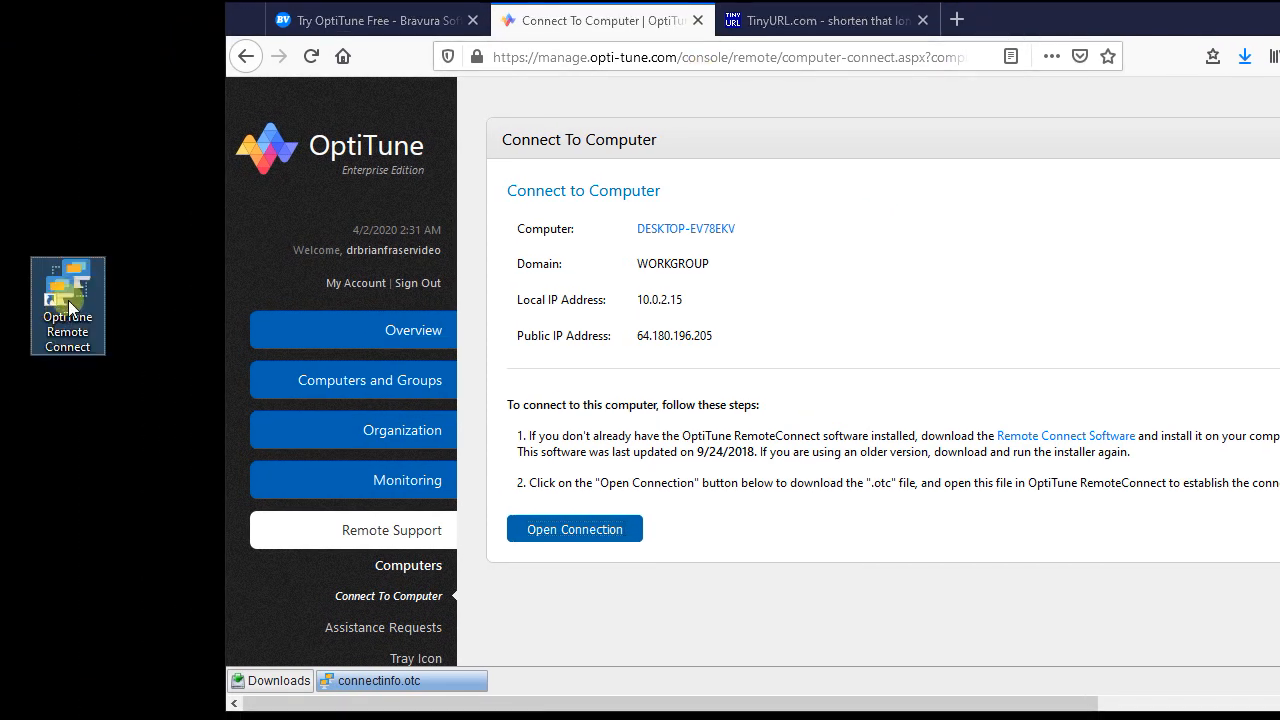
double_click(78, 301)
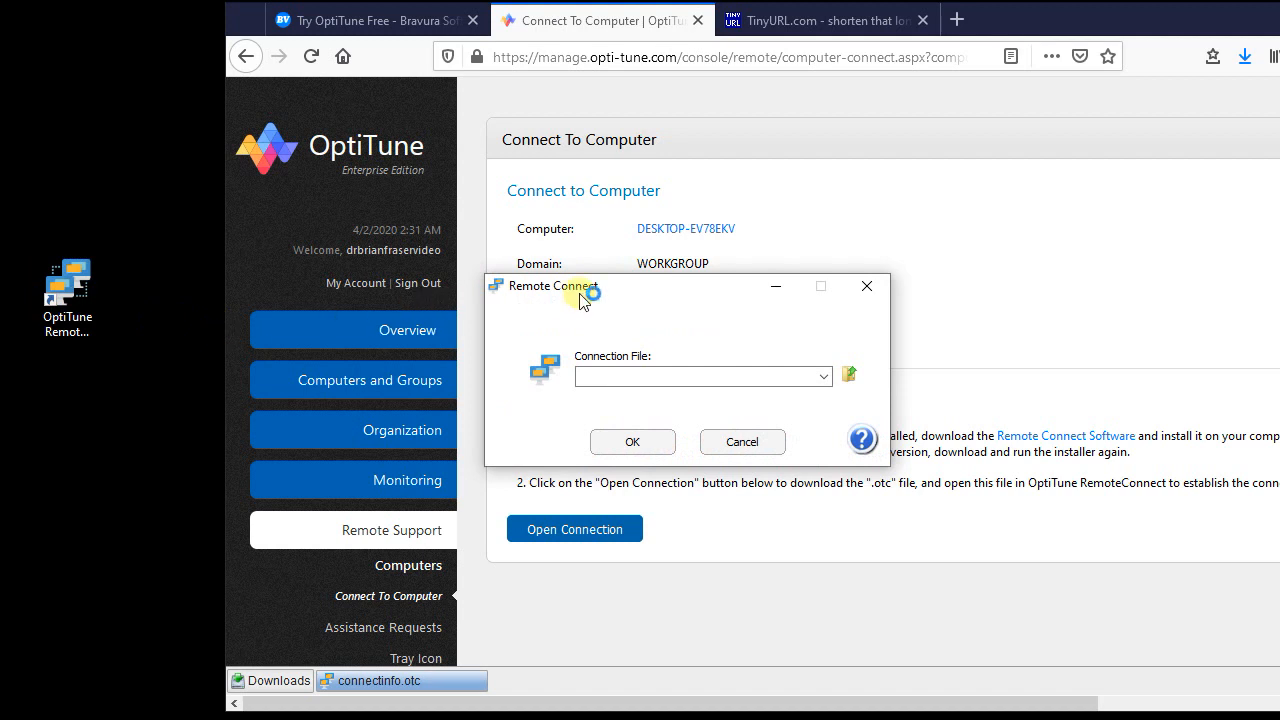
Step: Load connectinfo.otc from Downloads as the connection file and open the remote connection
left_click(851, 376)
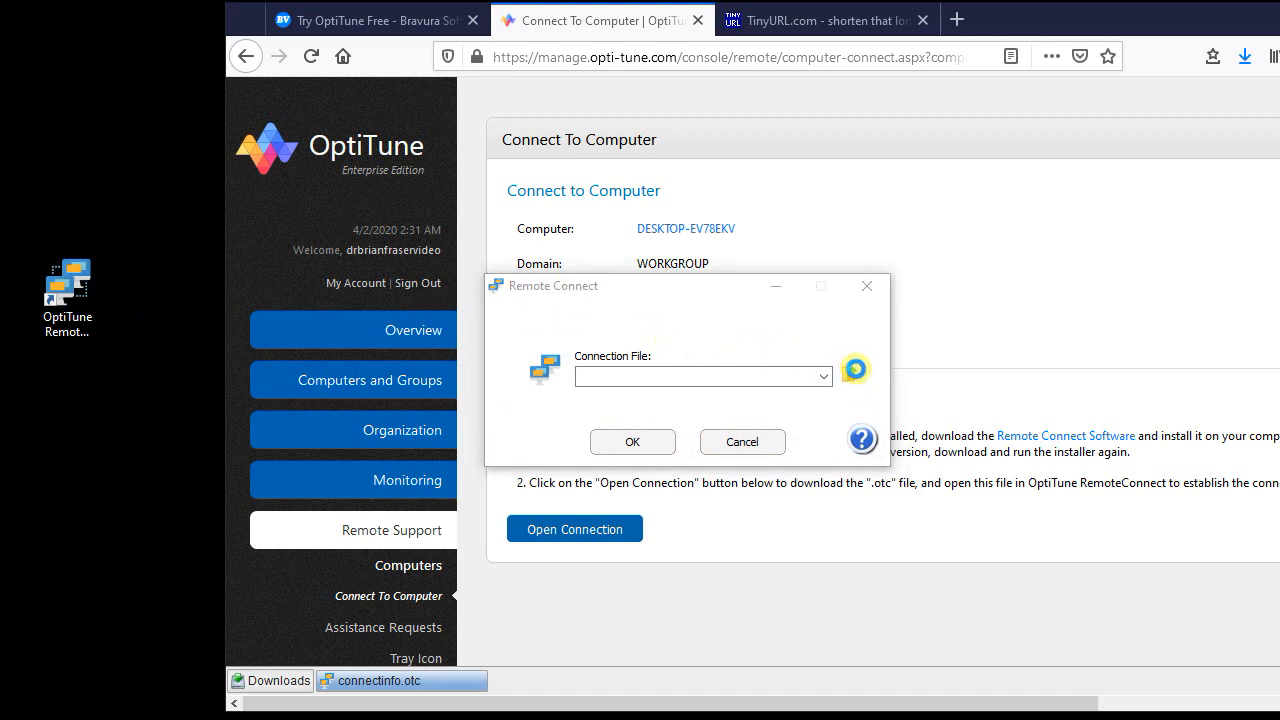
left_click(722, 300)
left_click(722, 300)
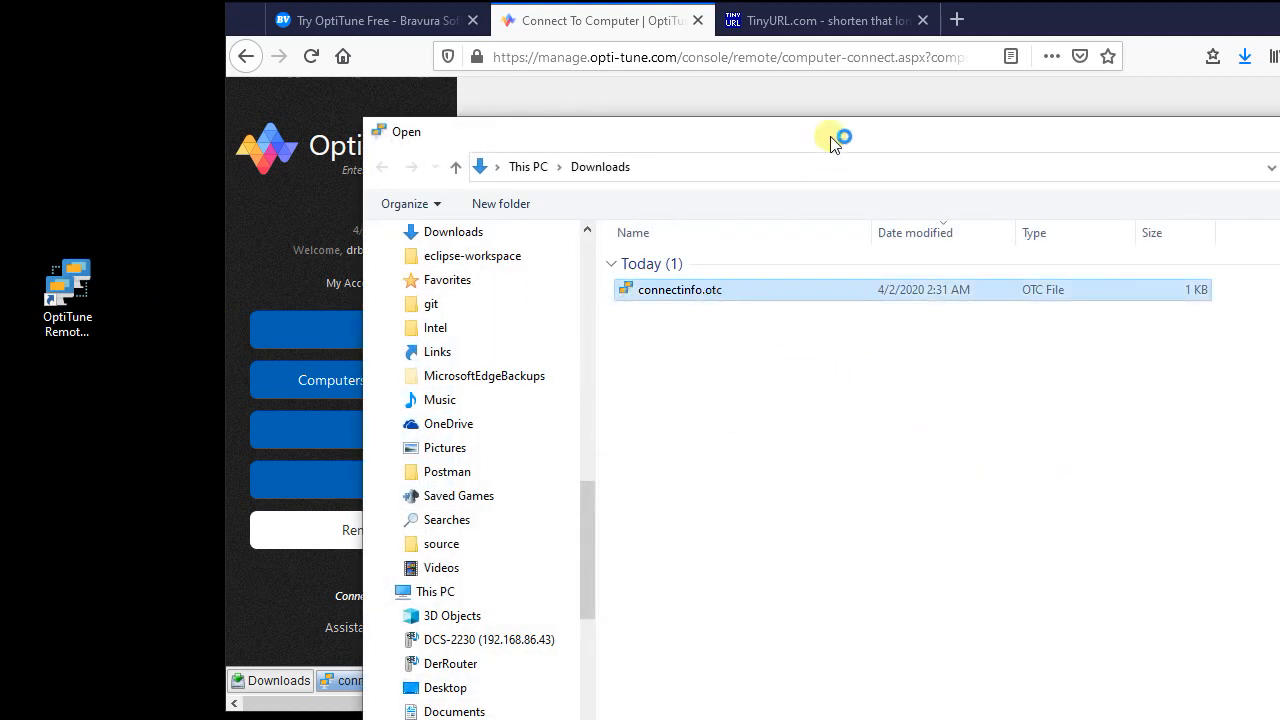
left_click(1173, 718)
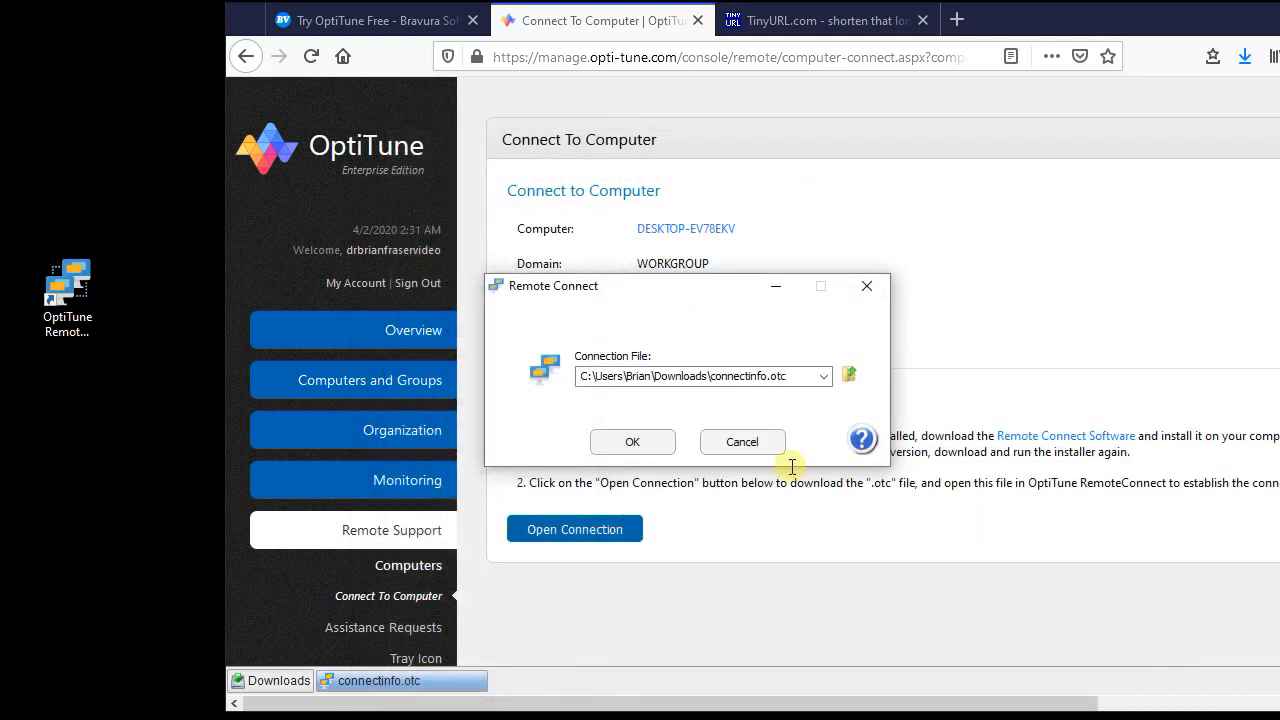
left_click(632, 441)
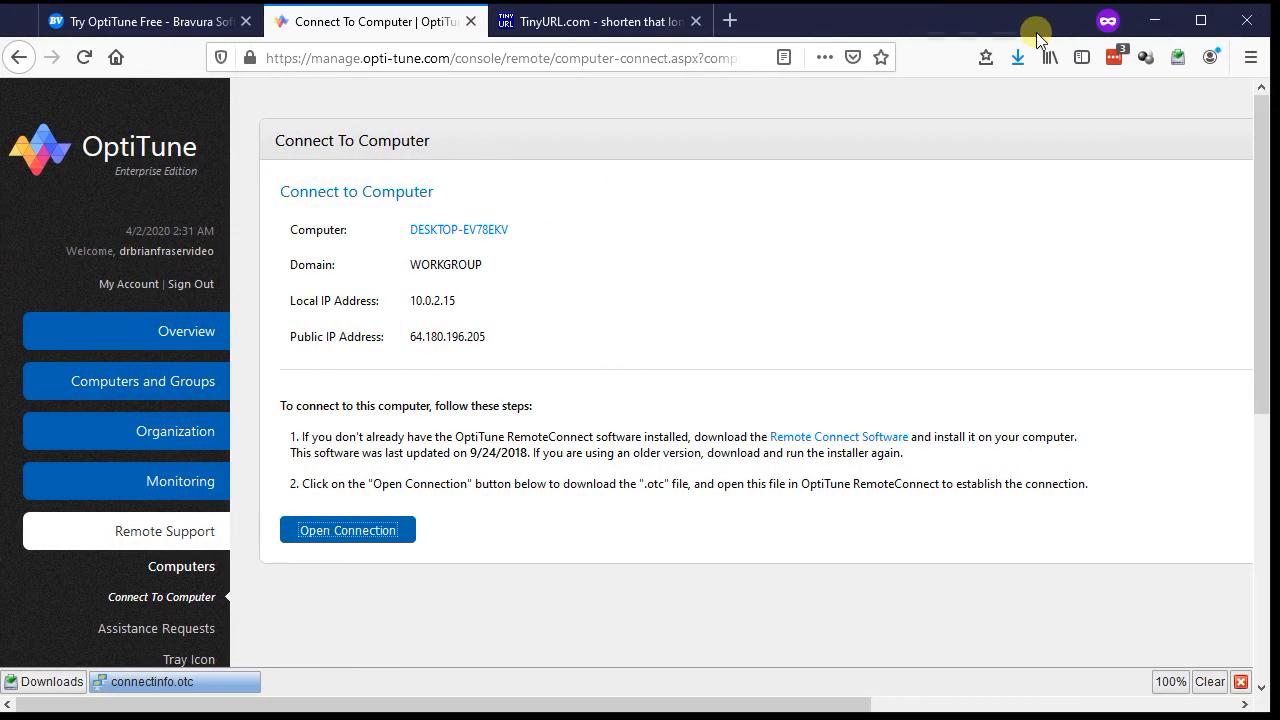
Step: Minimize the browser and arrange the Remote Connection window beside the WinDemoVm 2 virtual machine window
left_click(1150, 22)
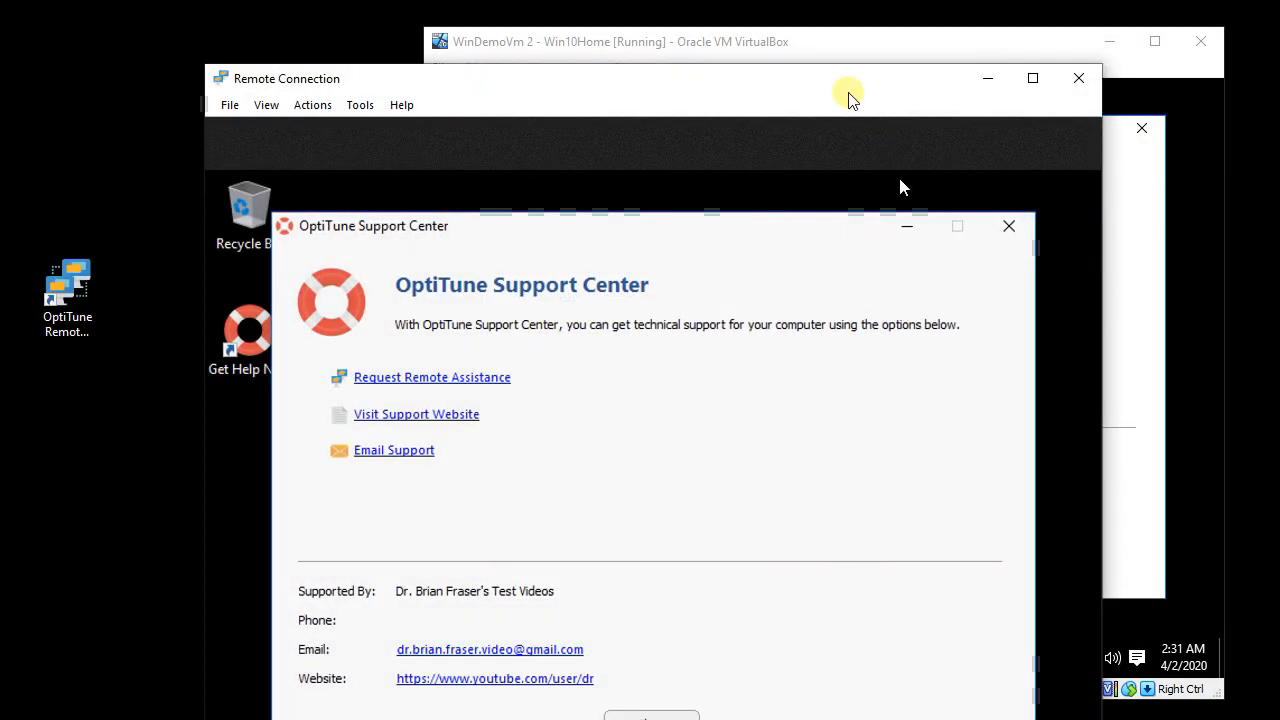
left_click_drag(826, 84, 711, 55)
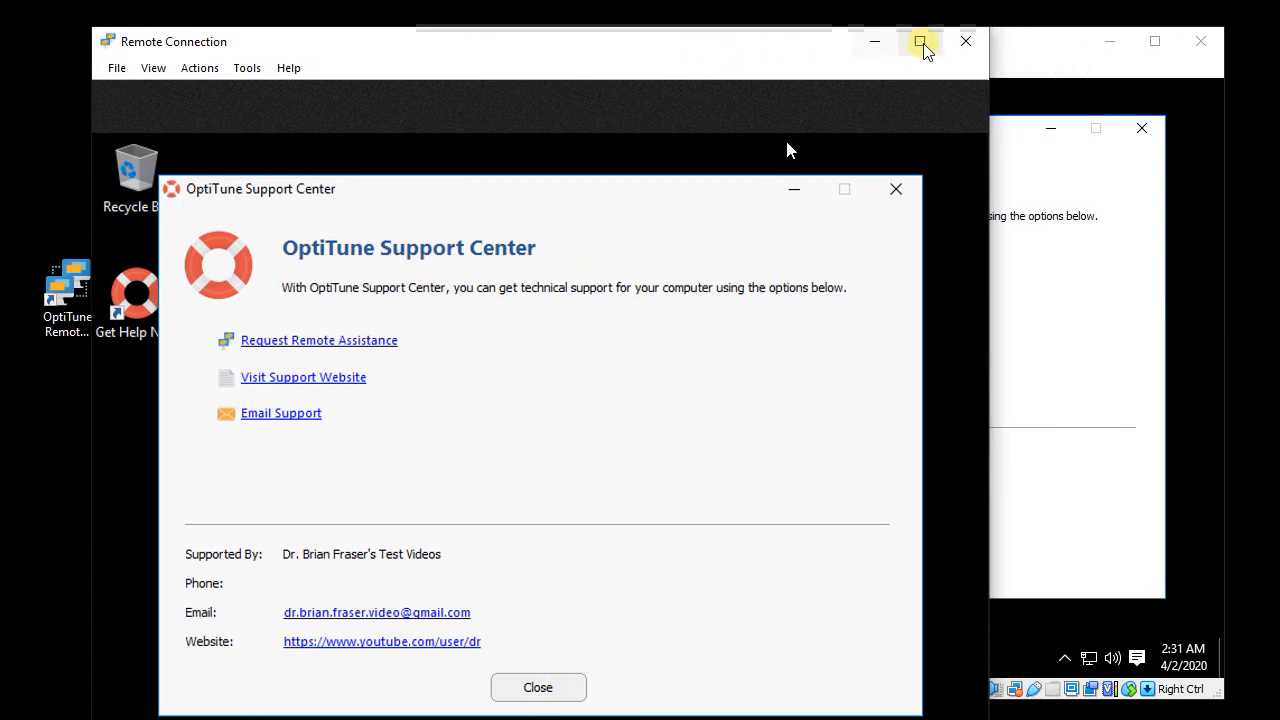
left_click_drag(1056, 43, 1106, 49)
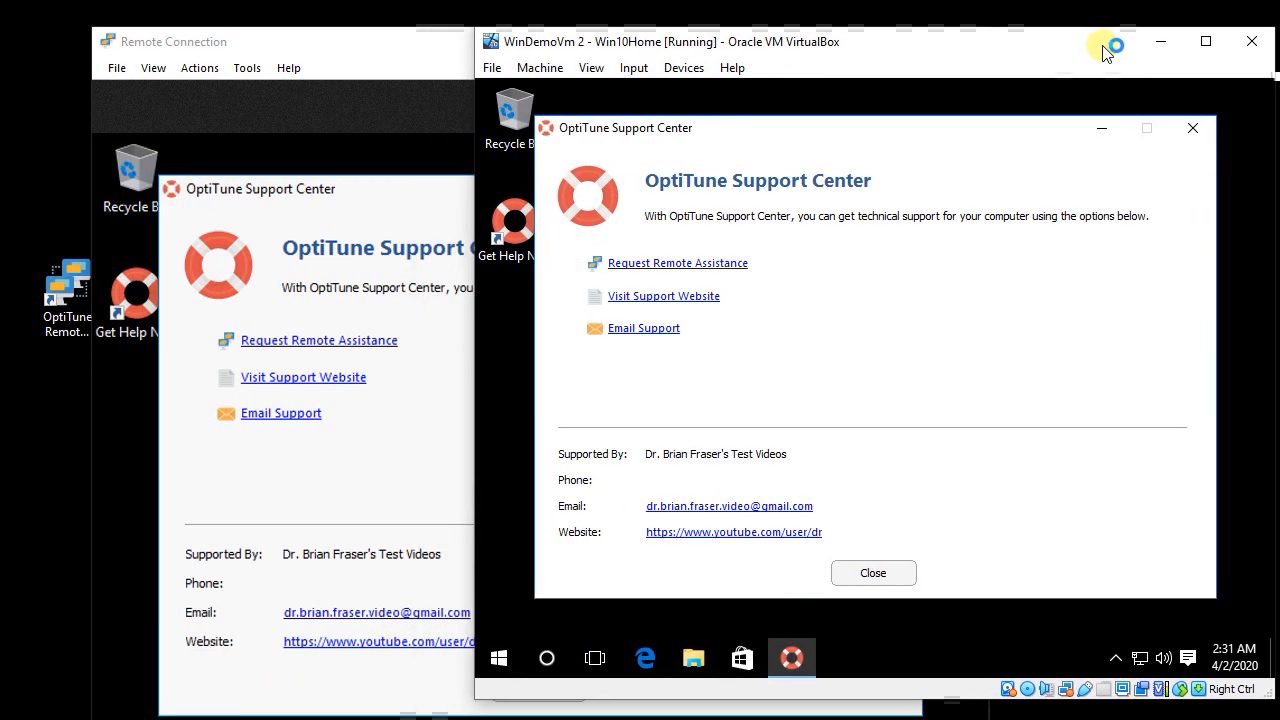
left_click_drag(377, 58, 152, 221)
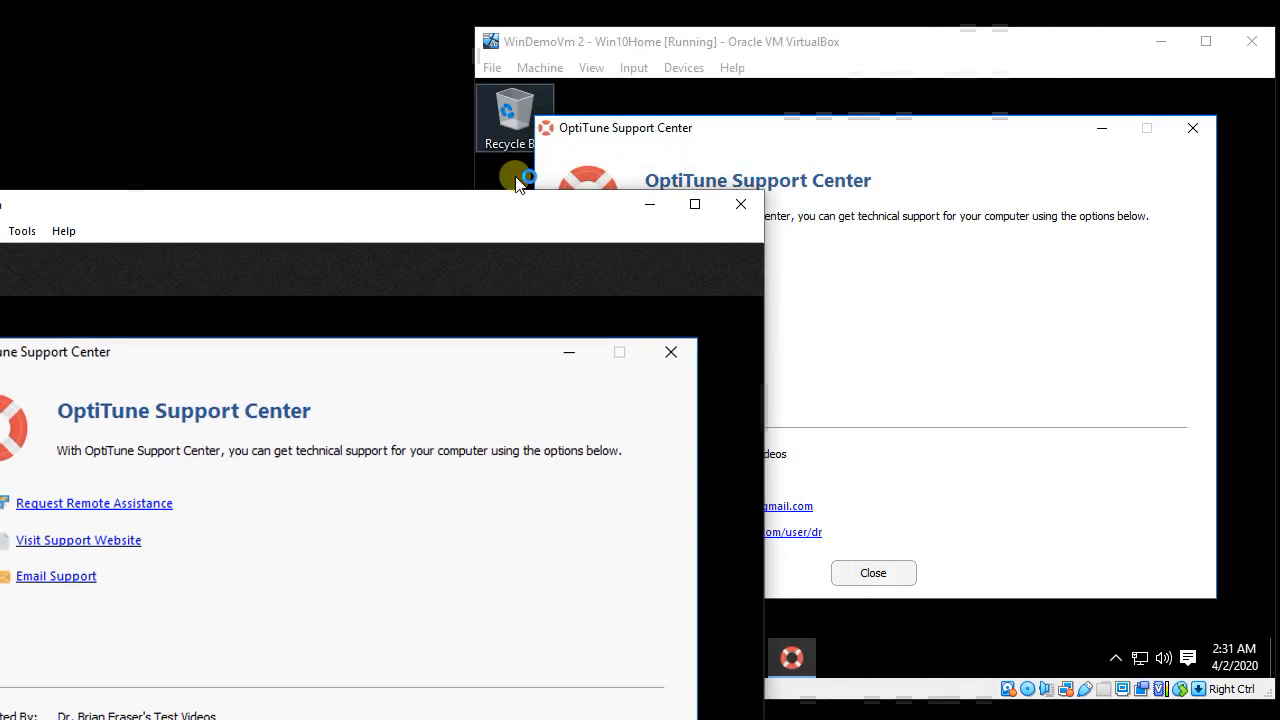
left_click(929, 43)
left_click_drag(988, 60, 941, 53)
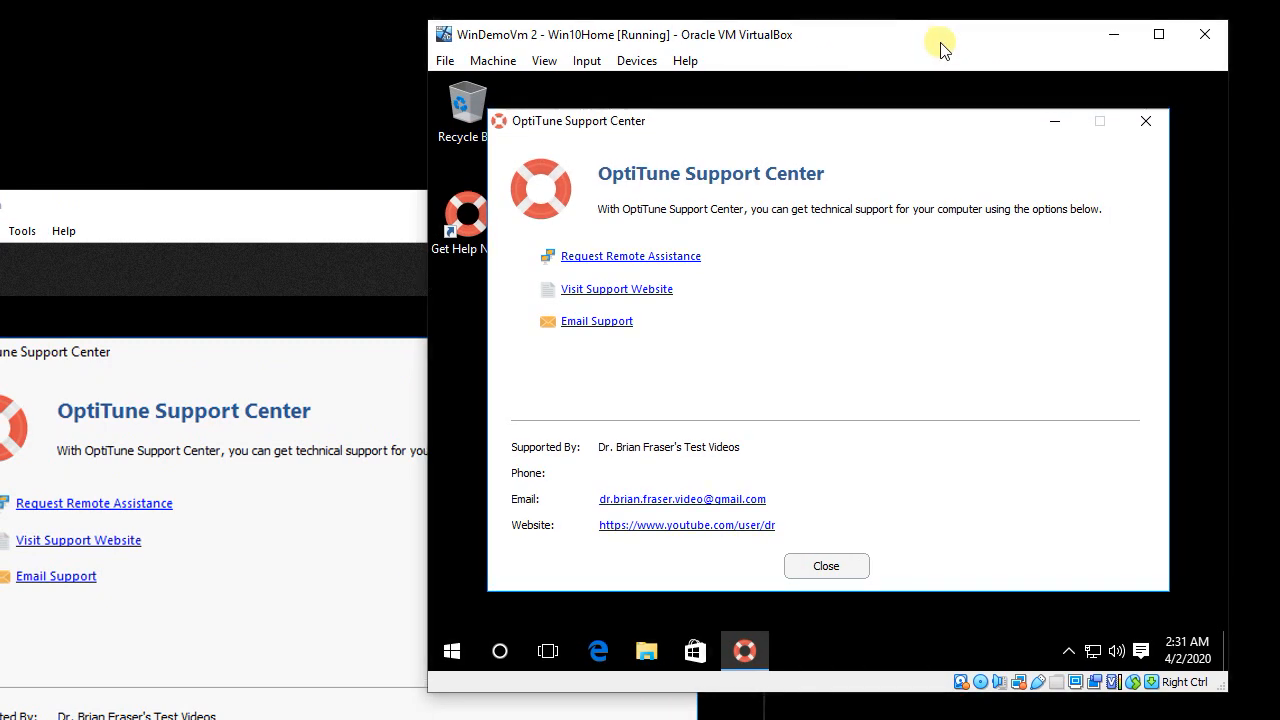
Step: Close the OptiTune Support Center in the virtual machine and open File Explorer there
left_click(834, 566)
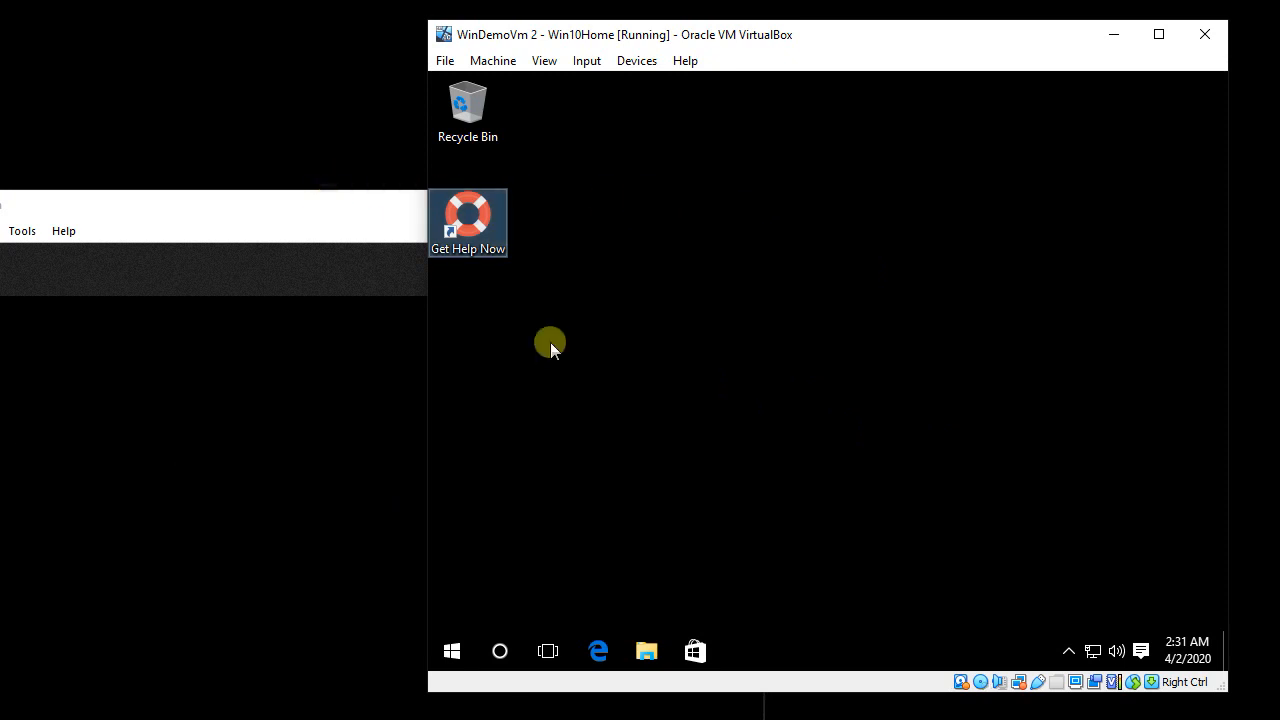
left_click(645, 652)
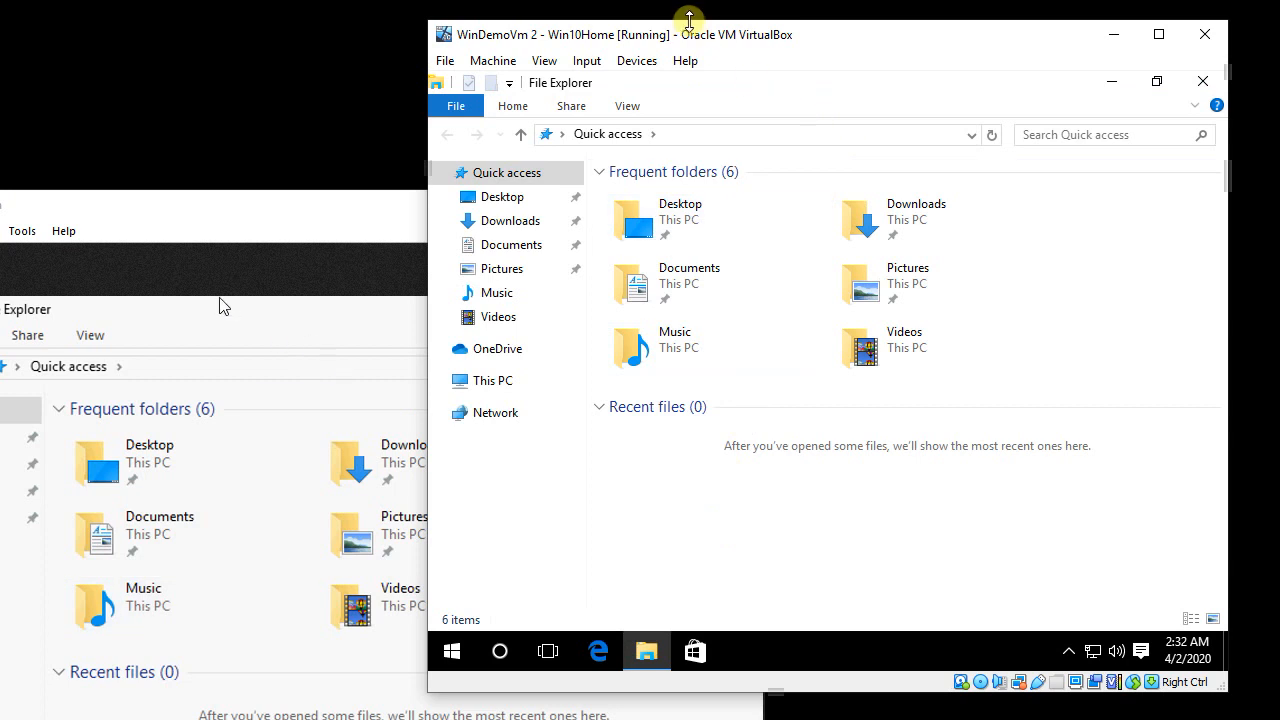
Step: Shrink the virtual machine window's width and widen it again beyond its original width, overlapping the Remote Connection window
left_click_drag(686, 42, 726, 116)
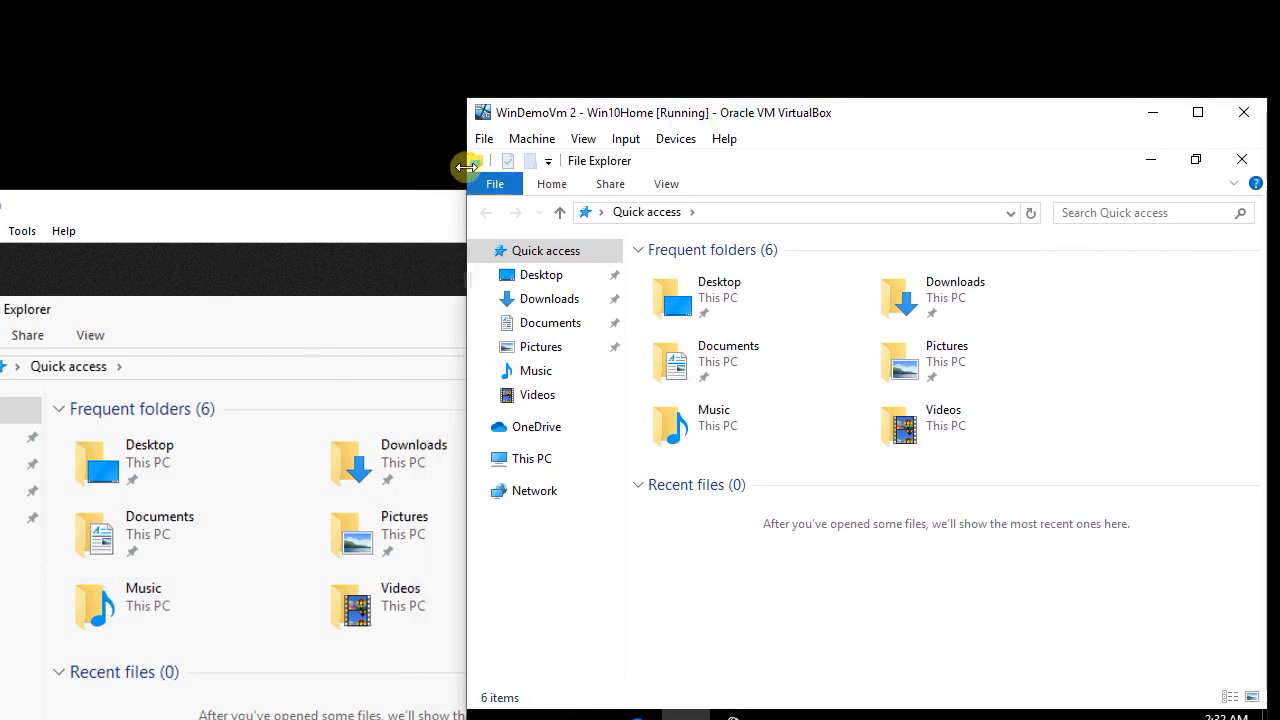
left_click_drag(467, 162, 699, 167)
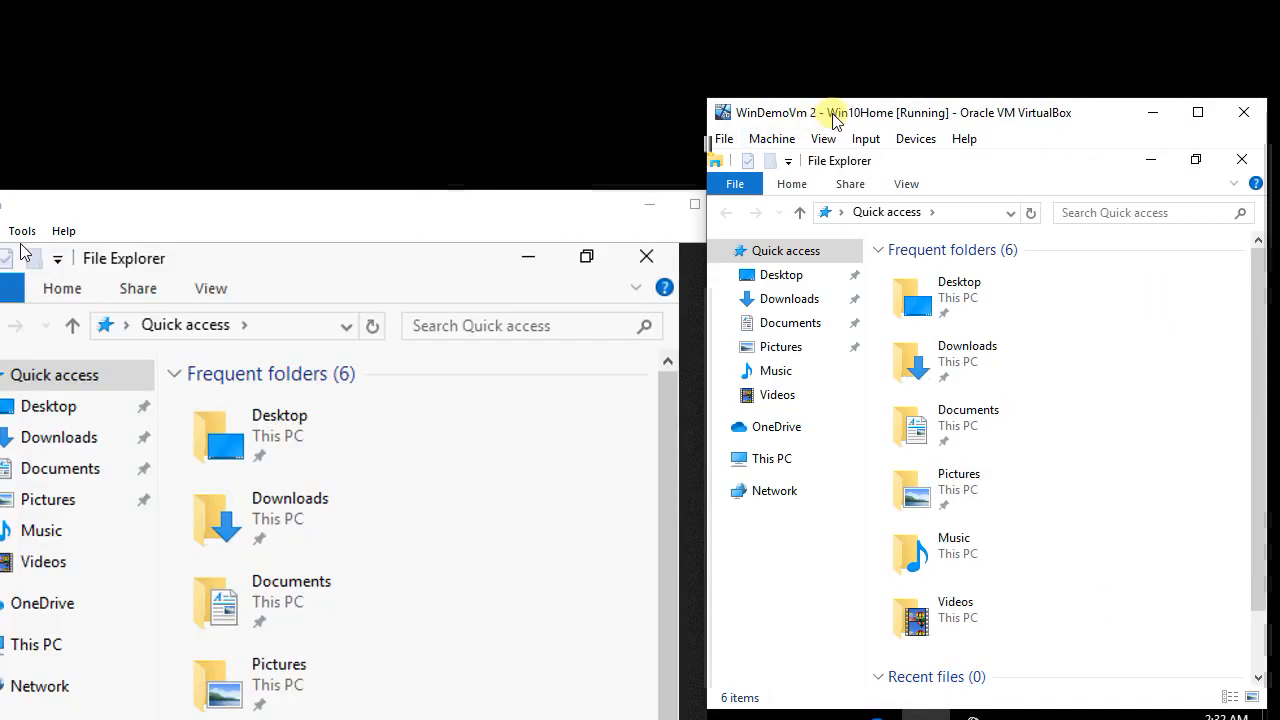
left_click_drag(914, 114, 697, 41)
left_click_drag(1052, 271, 857, 271)
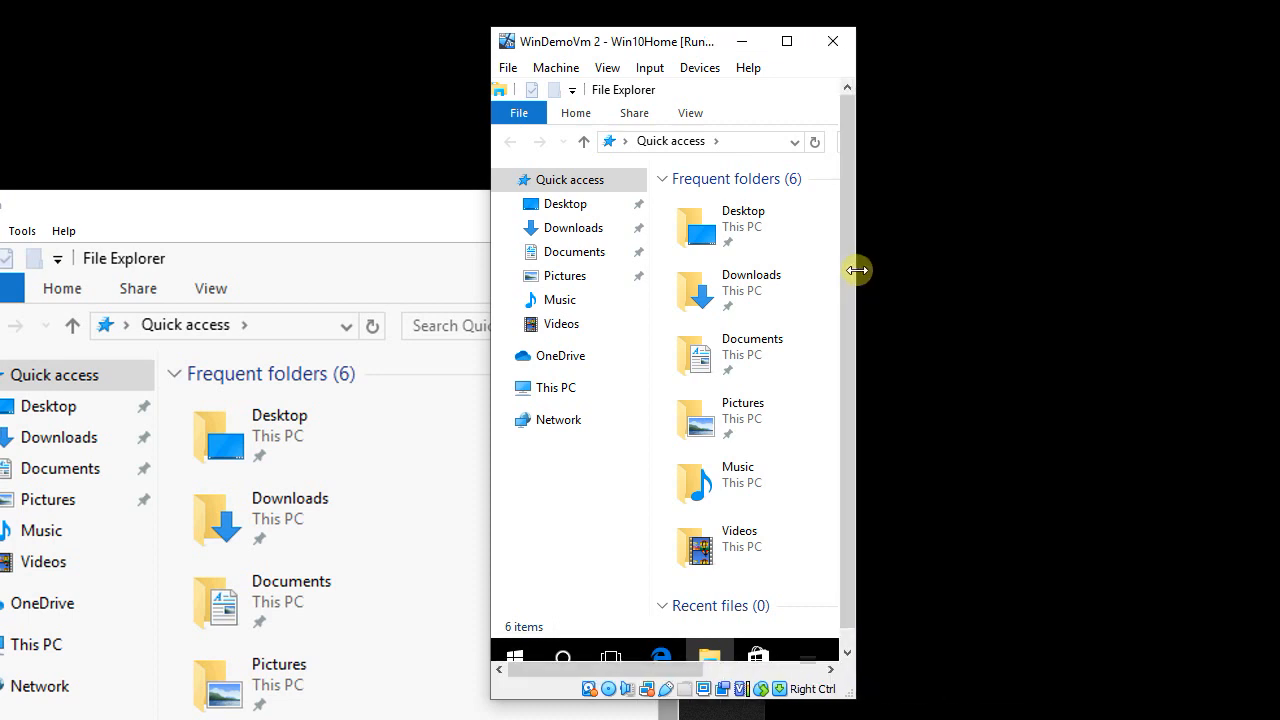
mouse_move(658, 52)
left_mouse_down()
mouse_move(836, 54)
mouse_move(674, 55)
left_mouse_up()
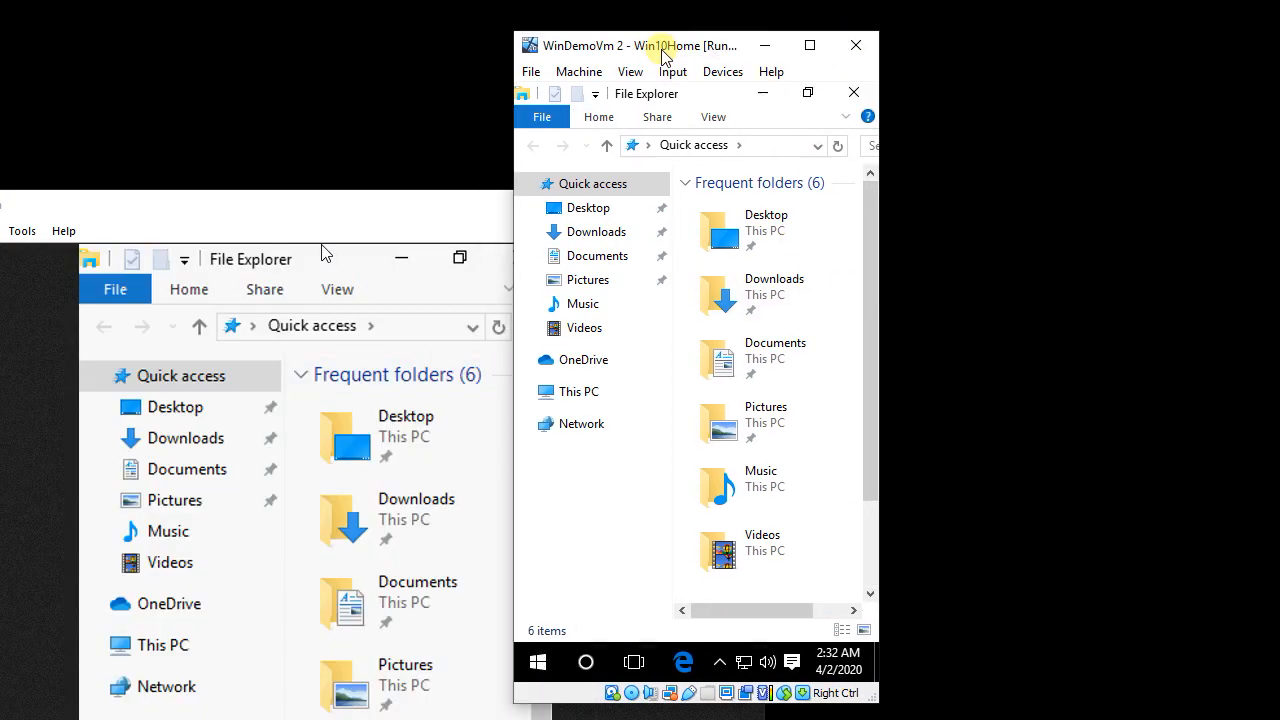
left_click_drag(886, 150, 1279, 150)
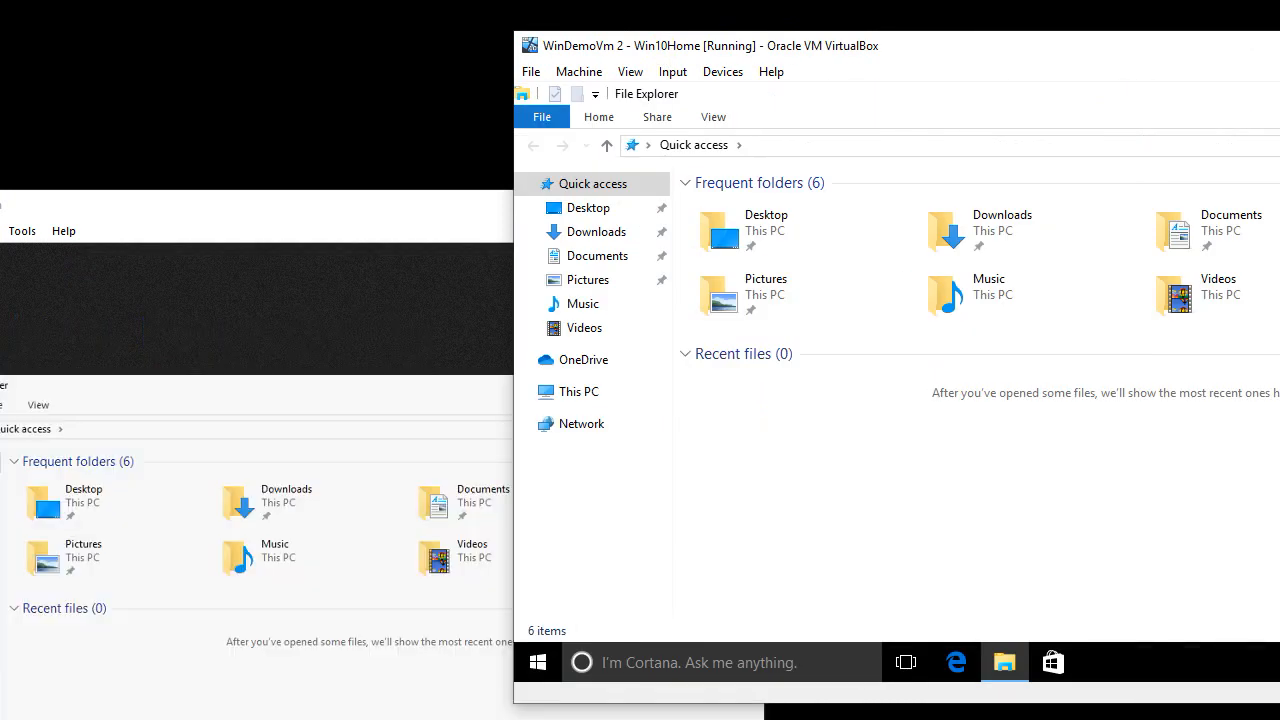
left_click_drag(1279, 54, 951, 61)
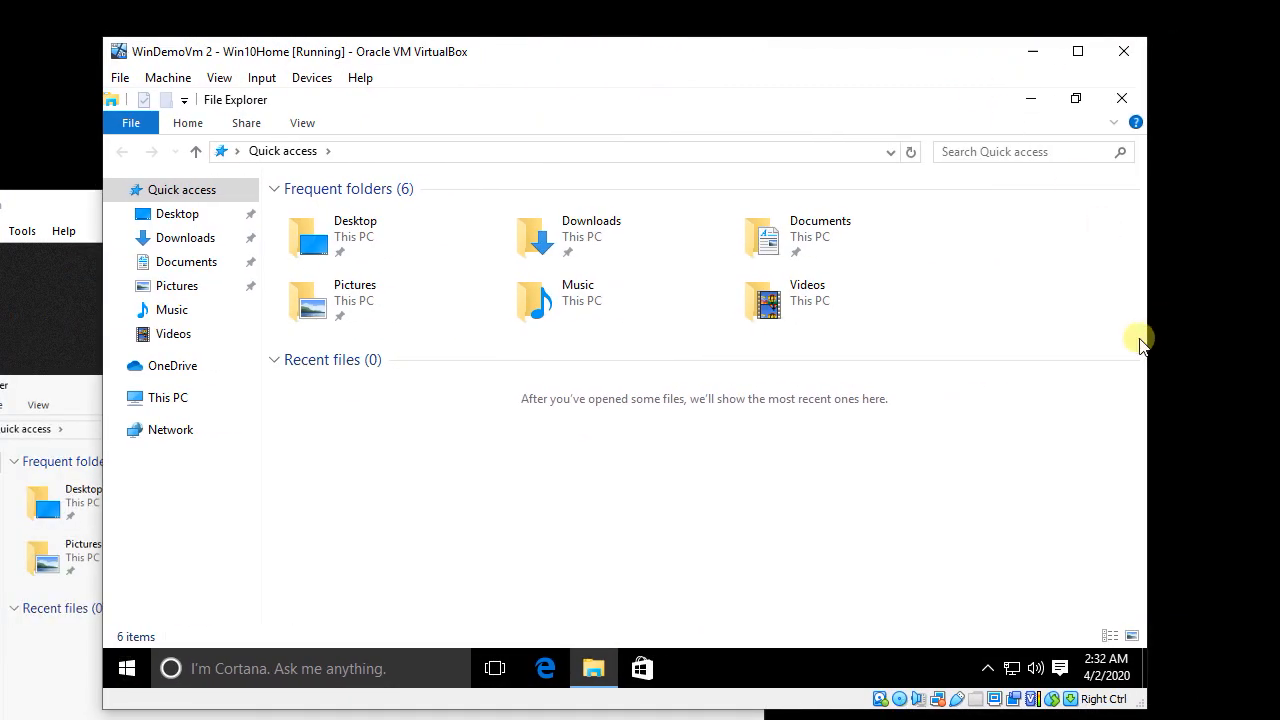
left_click_drag(1149, 340, 1227, 333)
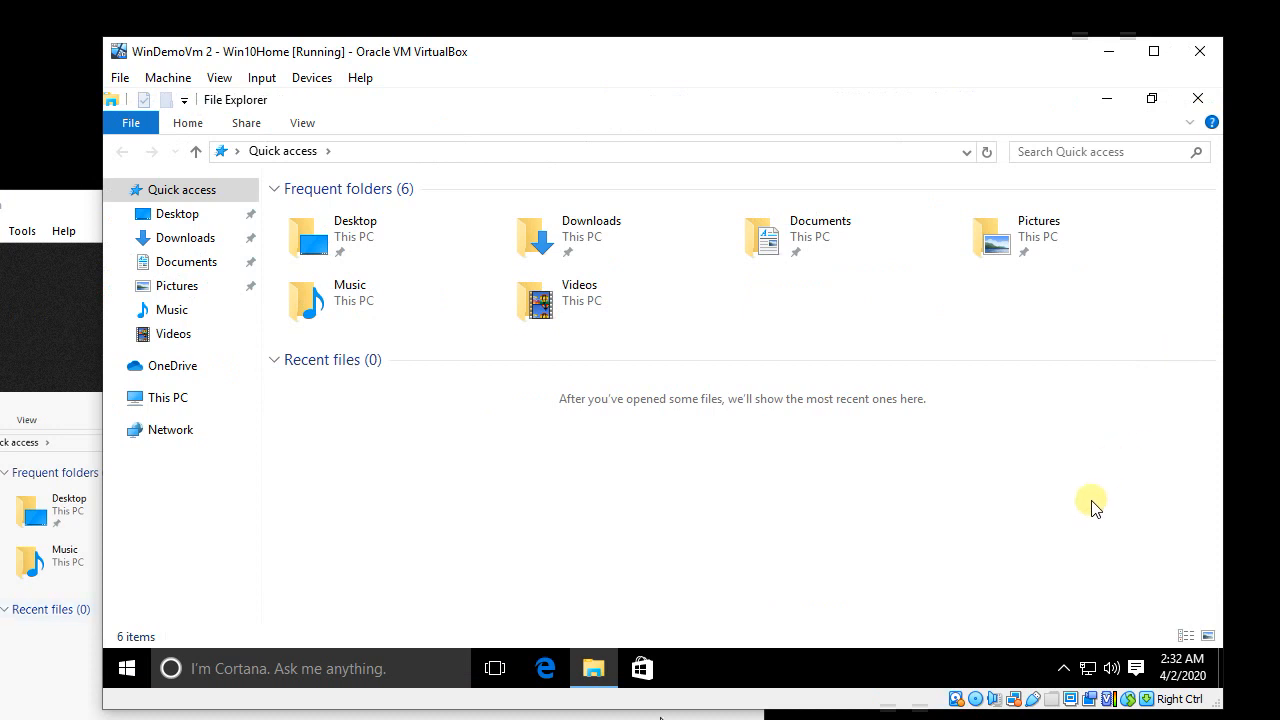
Step: Restore File Explorer to a smaller window in the virtual machine, widen it and move it away from the desktop icons
left_click(1151, 98)
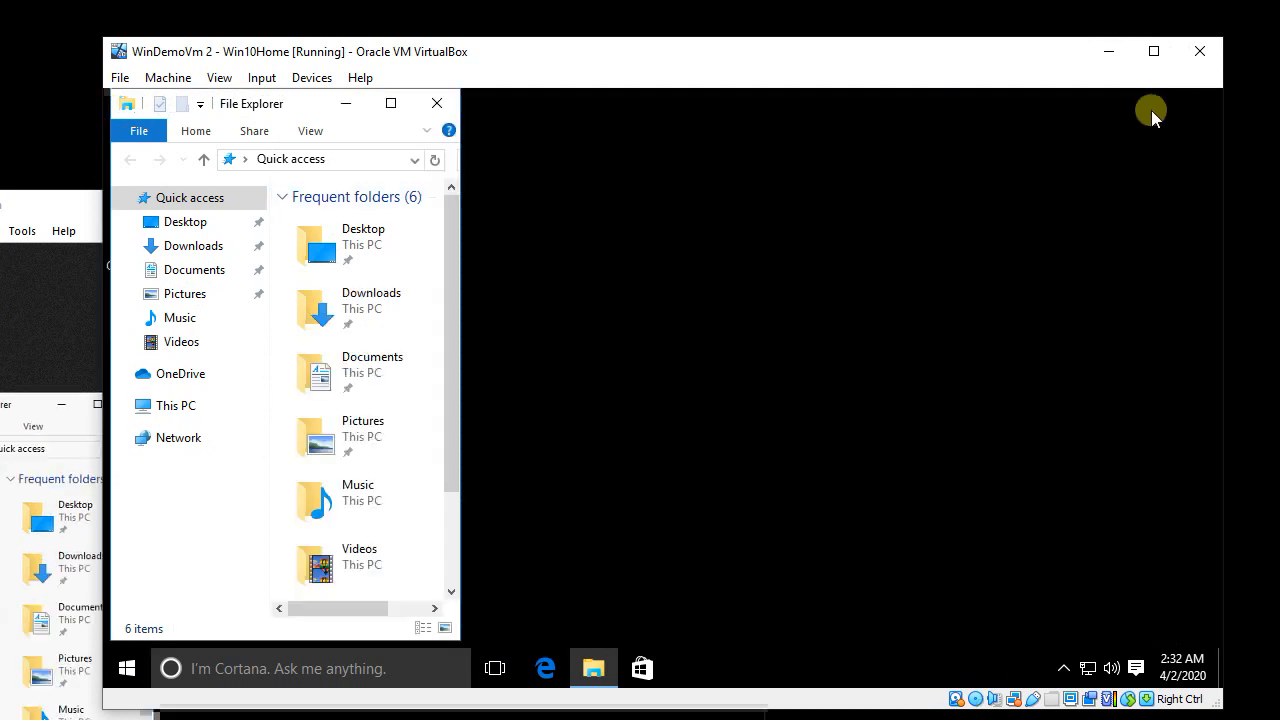
left_click_drag(306, 104, 536, 110)
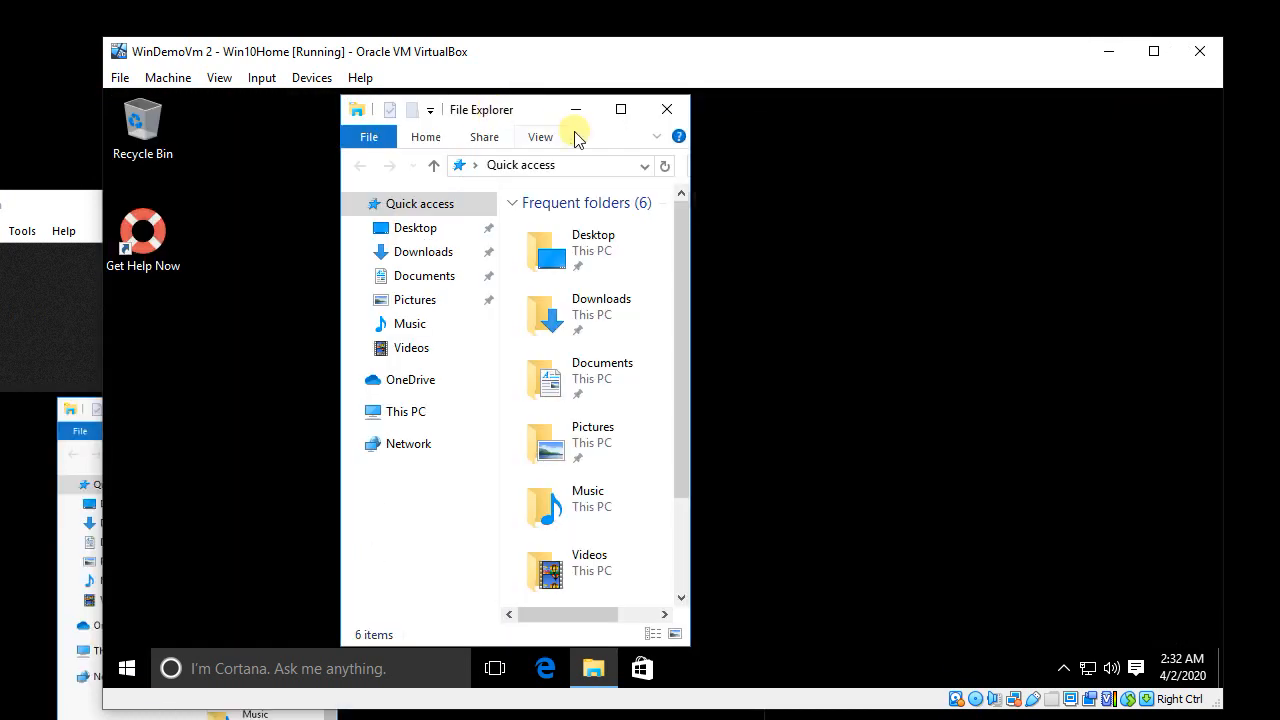
left_click_drag(691, 160, 838, 162)
left_click_drag(652, 112, 772, 114)
Step: Shift the virtual machine and File Explorer windows while comparing both displays, and minimize the virtual machine to uncover Remote Connection
left_click_drag(457, 51, 698, 62)
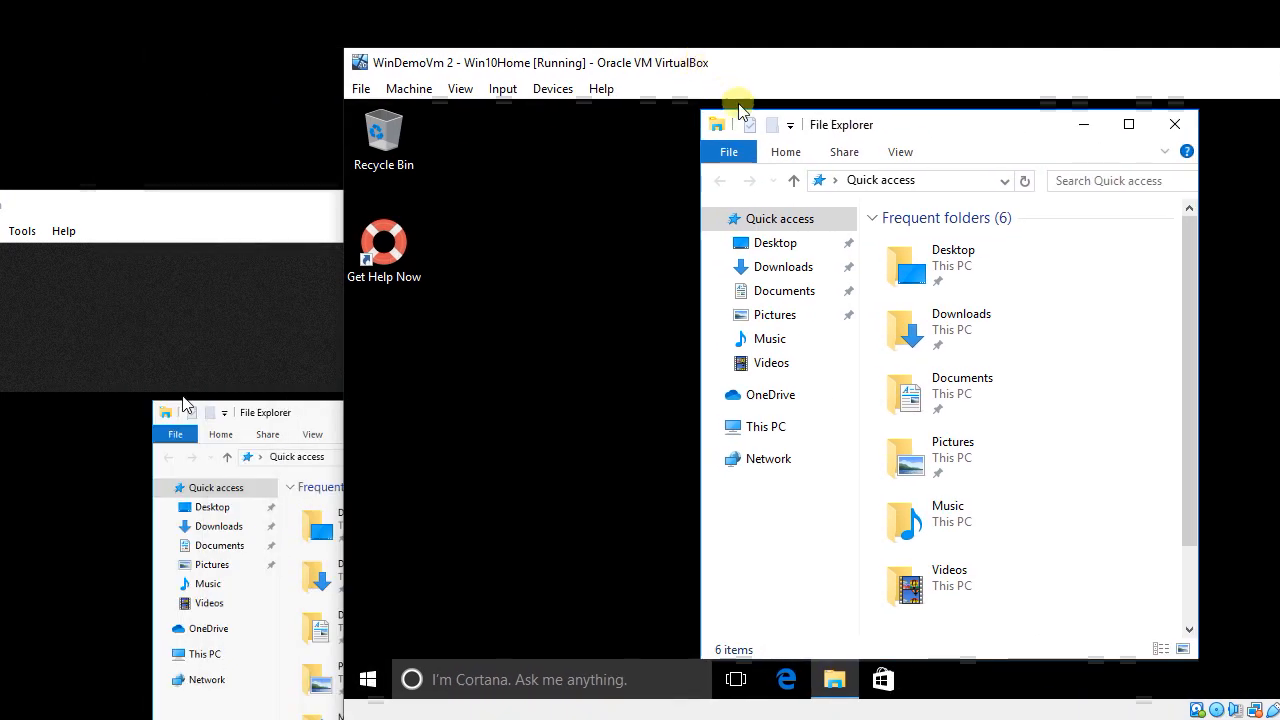
left_click_drag(872, 128, 814, 123)
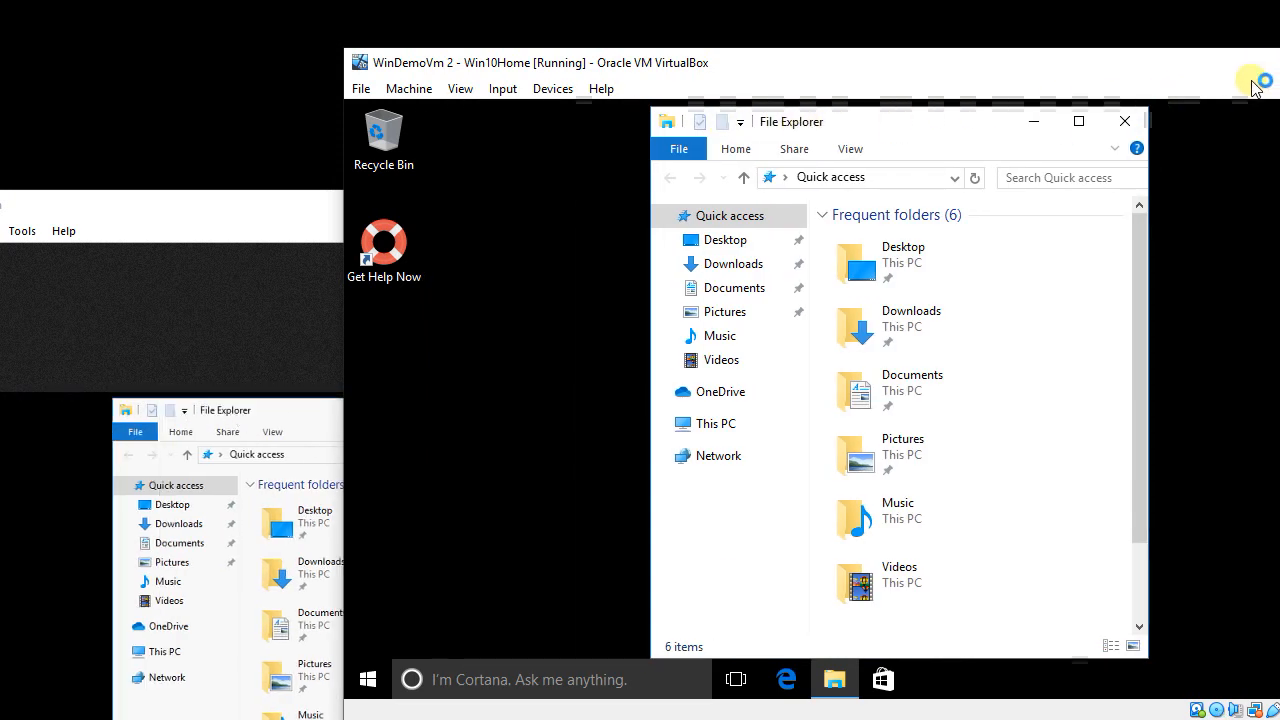
left_click(1279, 62)
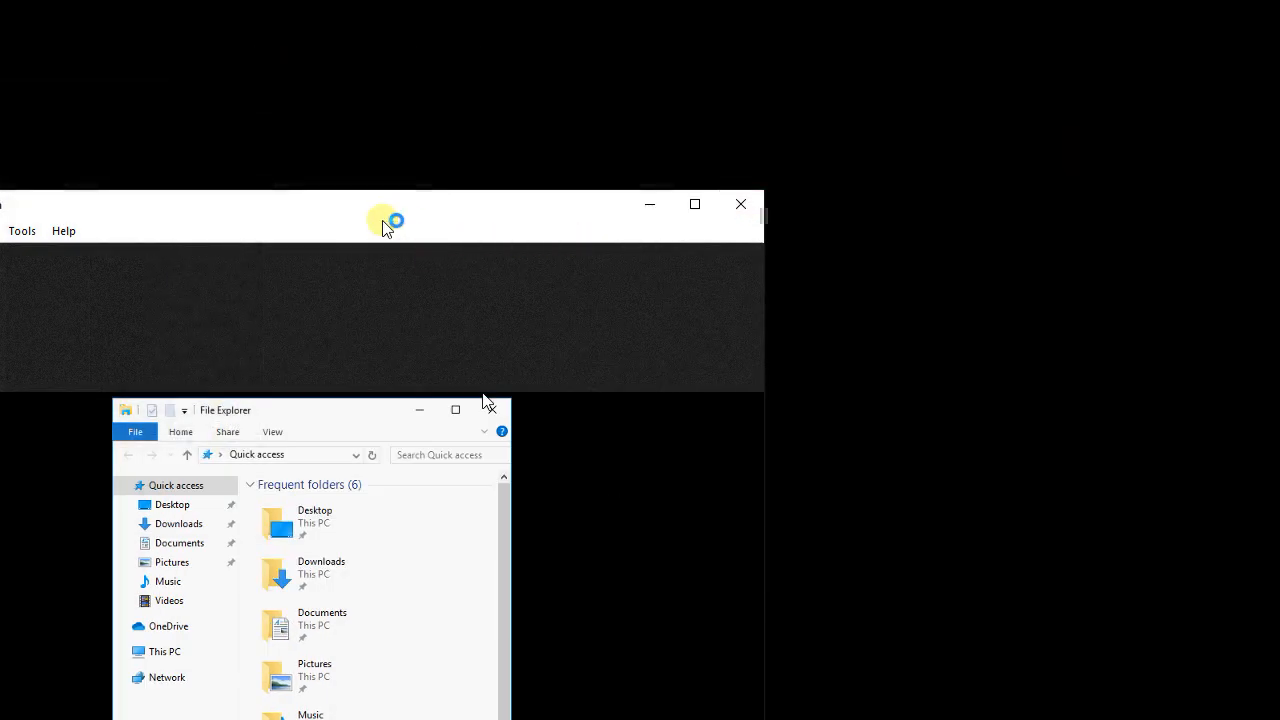
Step: Enlarge the Remote Connection window to nearly fill the screen, and open Edge on the remote computer, shifting it partly off File Explorer
left_click_drag(451, 214, 507, 26)
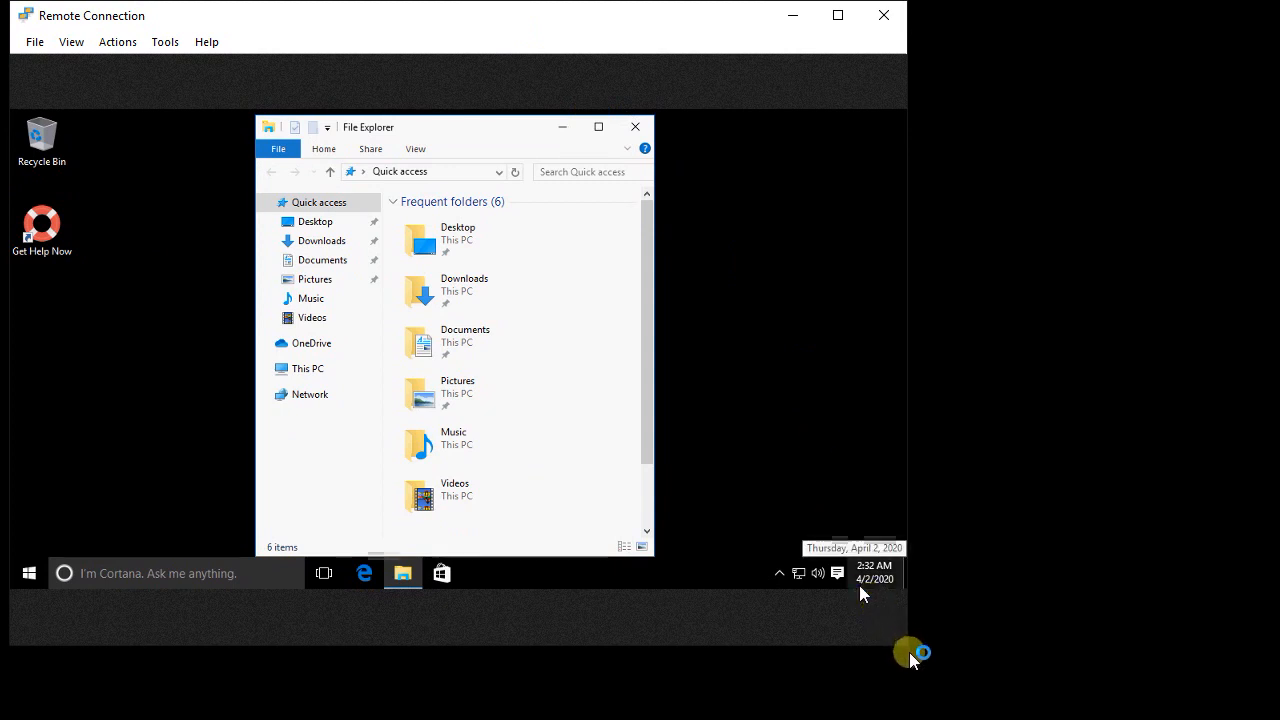
left_click_drag(910, 655, 1265, 705)
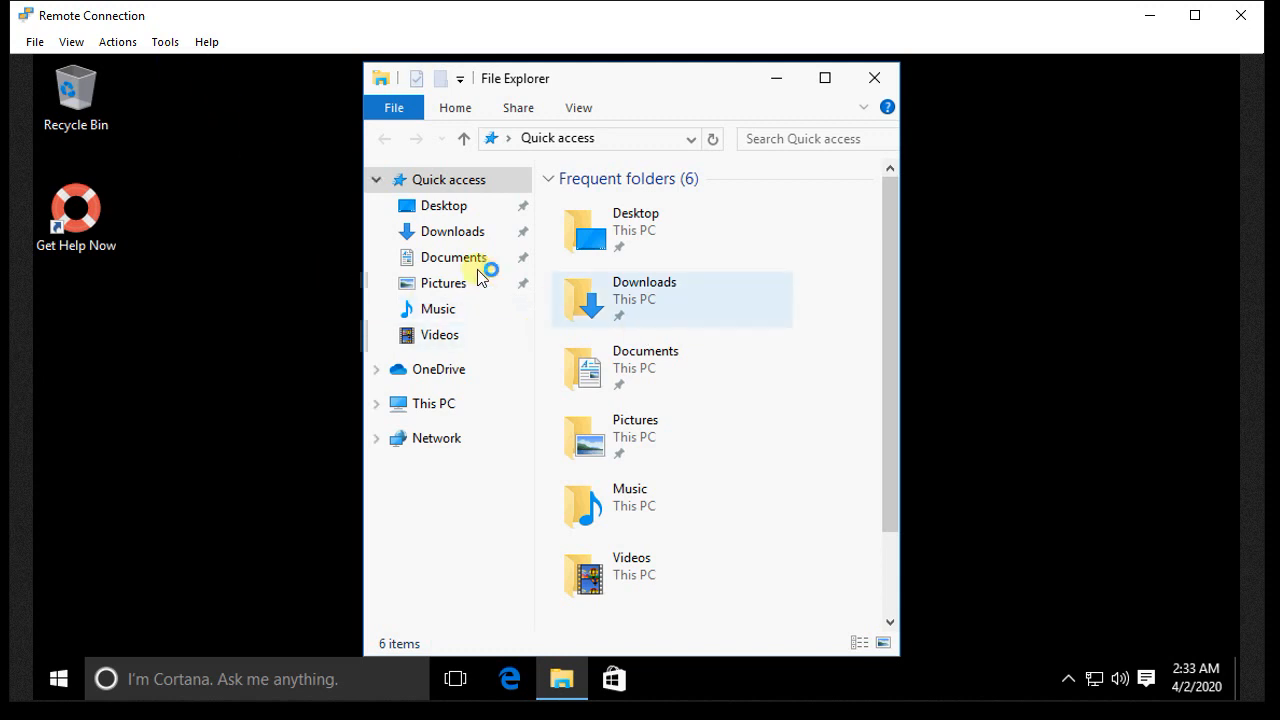
left_click(513, 683)
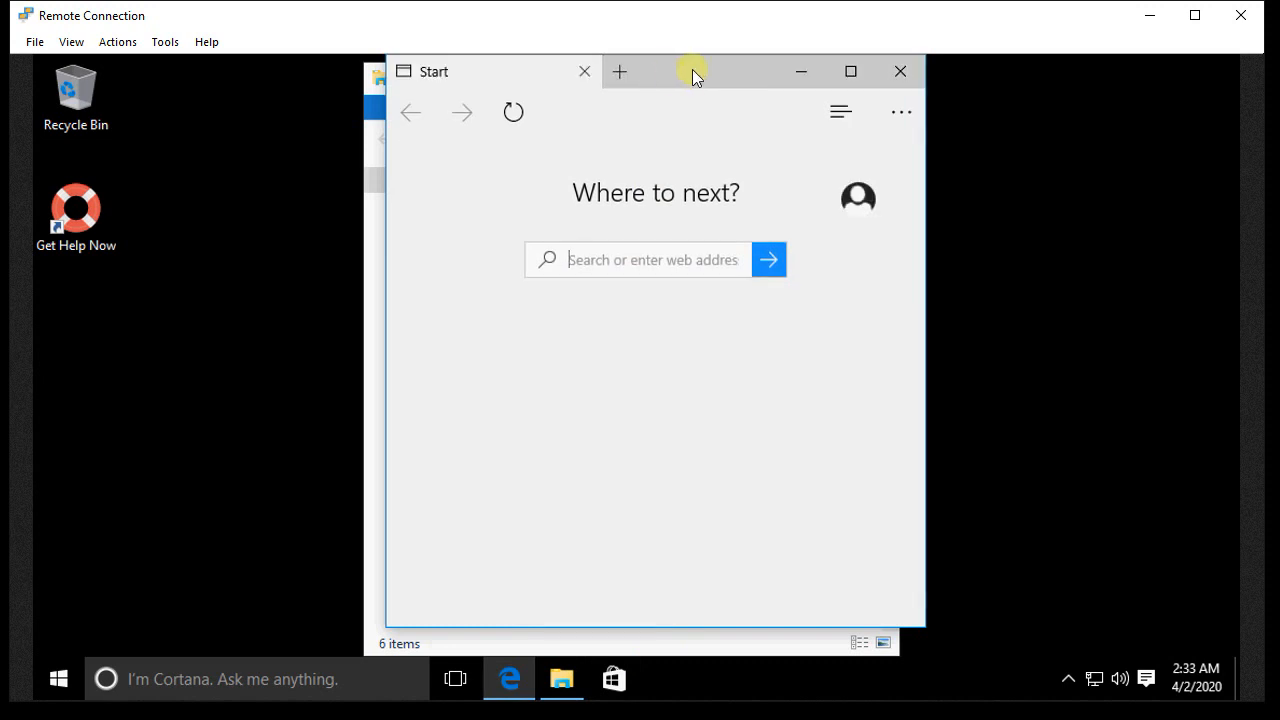
left_click_drag(691, 74, 947, 88)
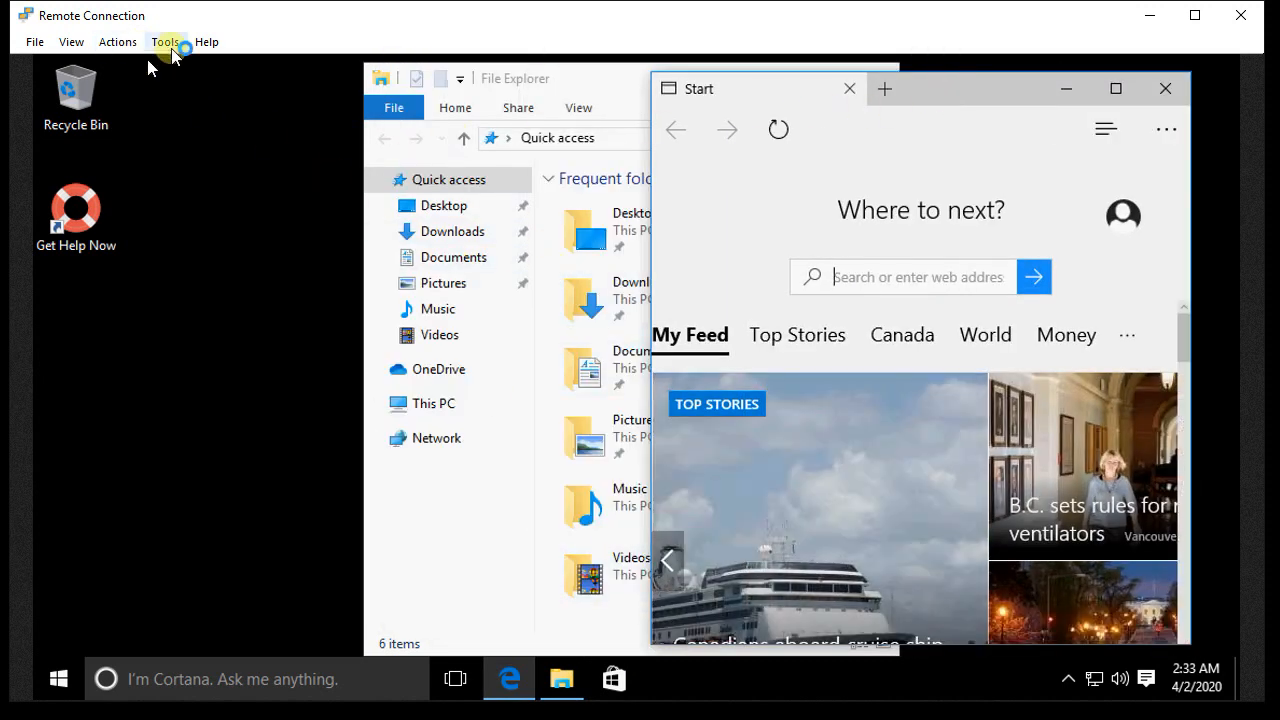
Step: Open the session's file transfer tool and reposition its window so both computers' file panes fit on screen
left_click(168, 44)
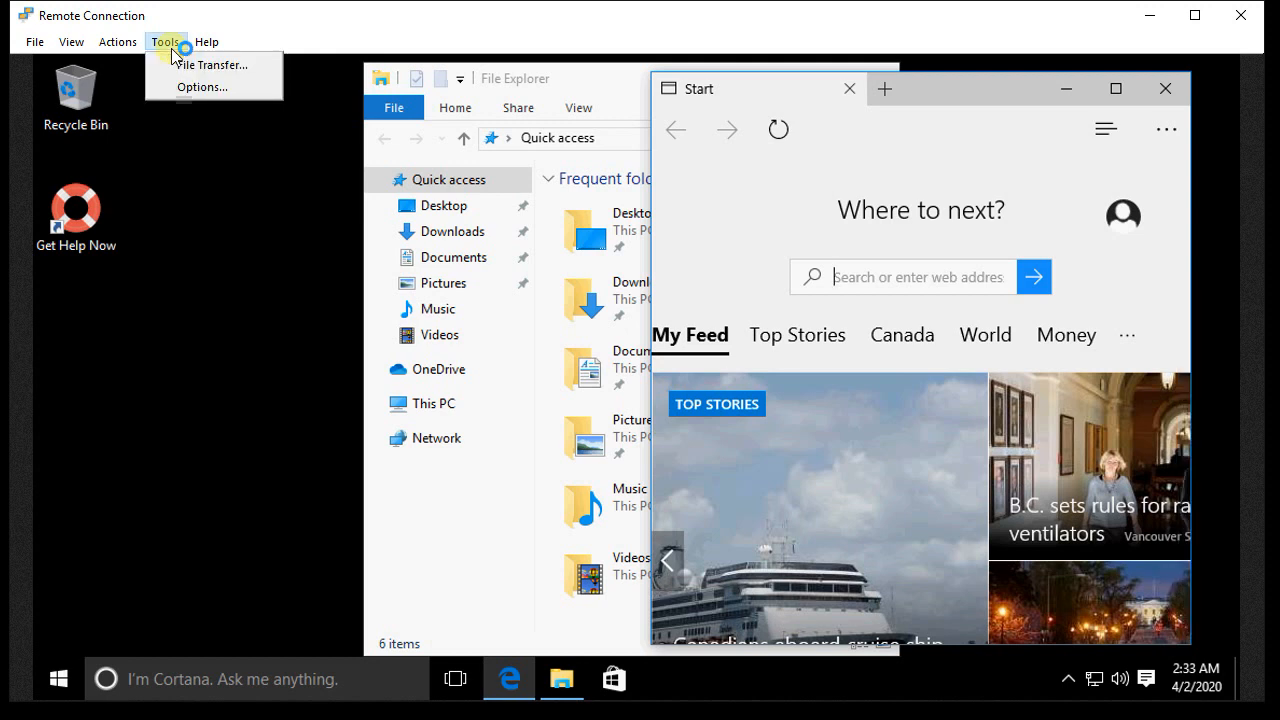
left_click(211, 72)
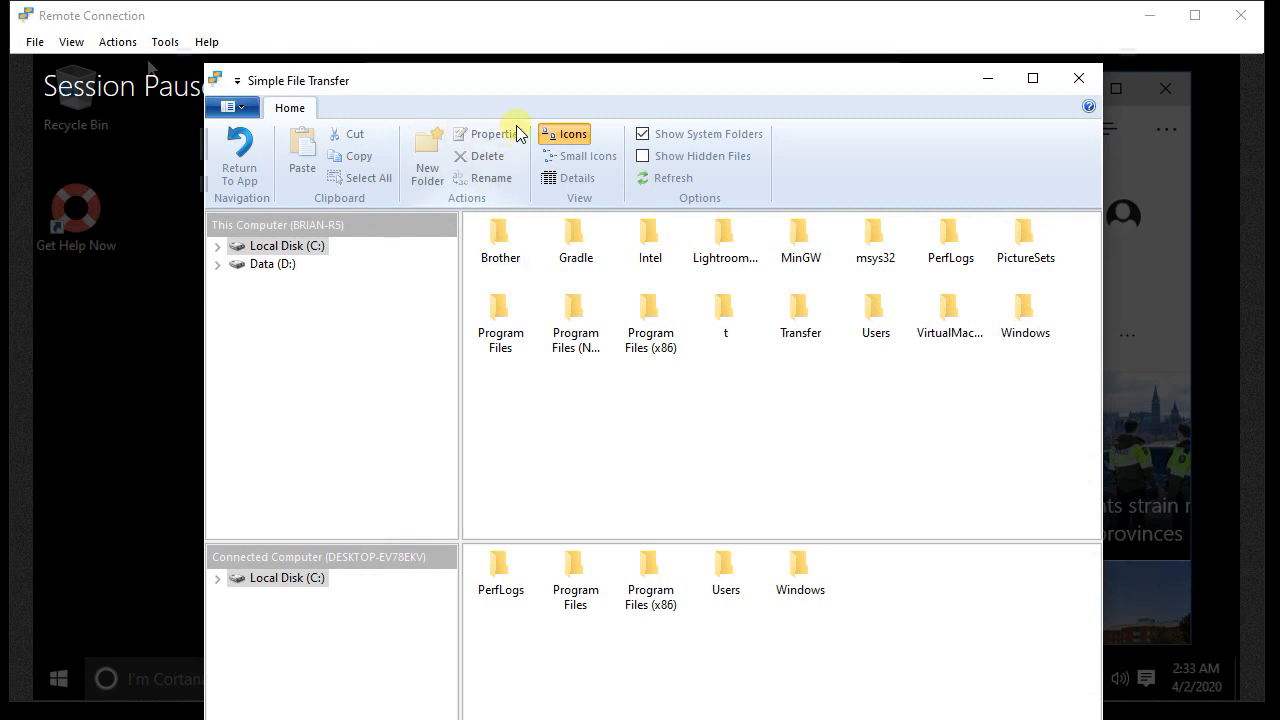
left_click_drag(523, 66, 457, 91)
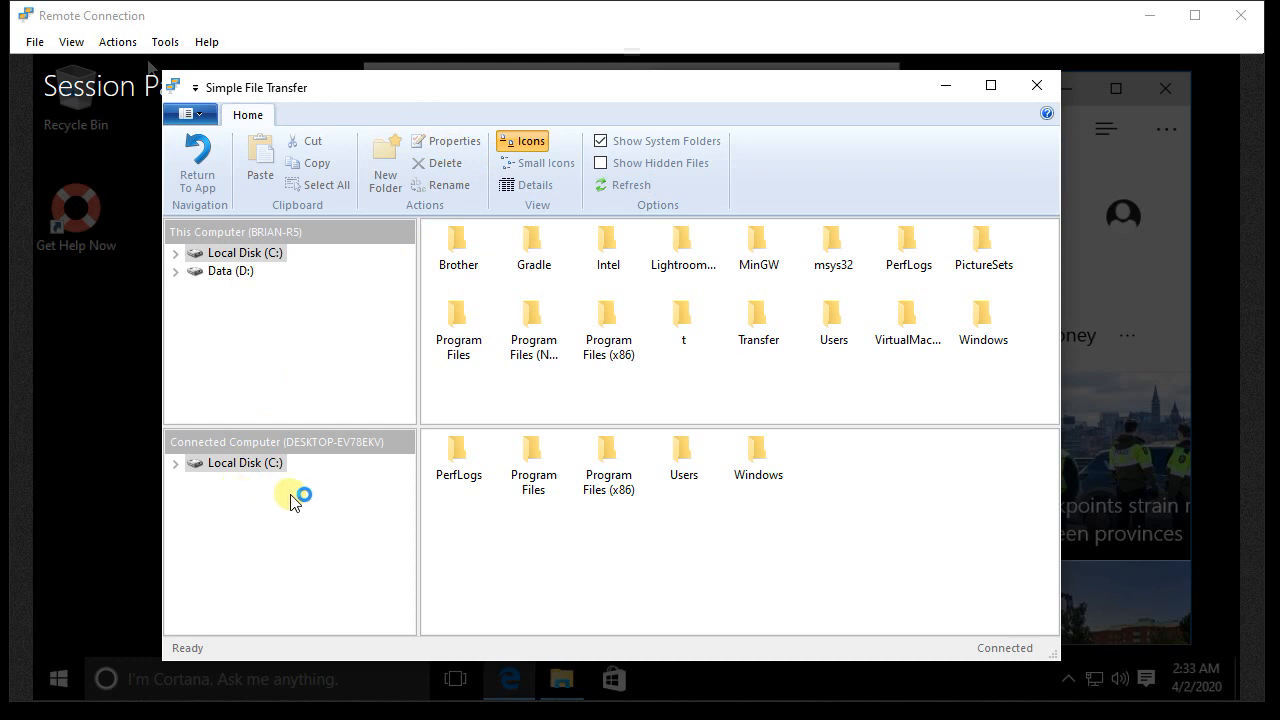
Step: Browse to the Transfer folder on this computer's C: drive and select FolderSize.exe
double_click(199, 258)
scroll(225, 300, "down", 1)
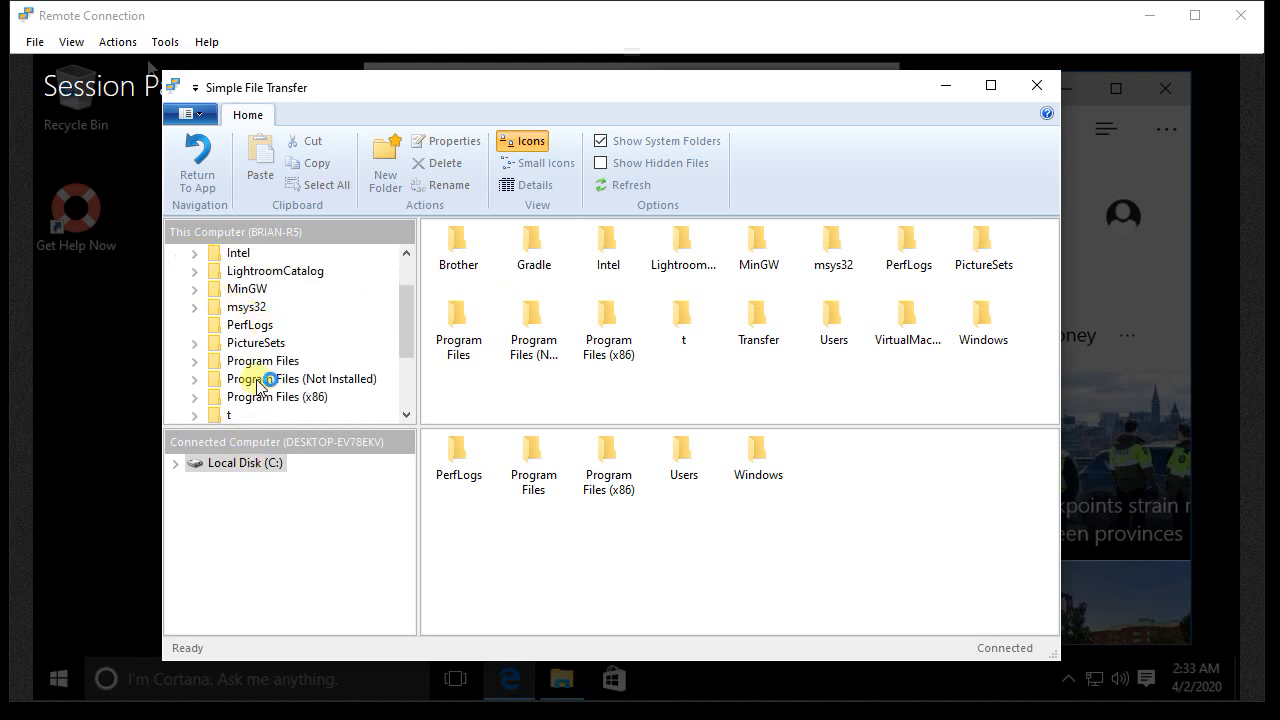
scroll(258, 385, "down", 2)
left_click(255, 361)
left_click(468, 260)
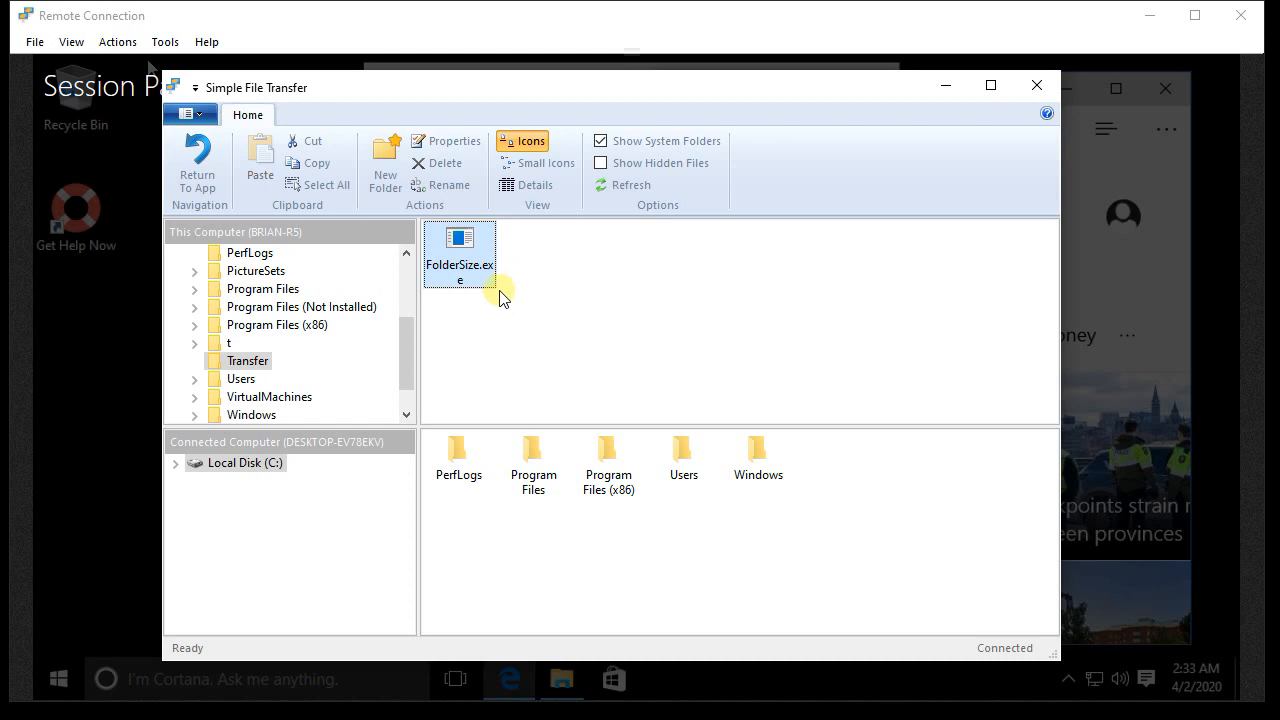
Step: Copy FolderSize.exe to the user profile's Desktop folder on the connected computer, and close the file transfer window
double_click(228, 462)
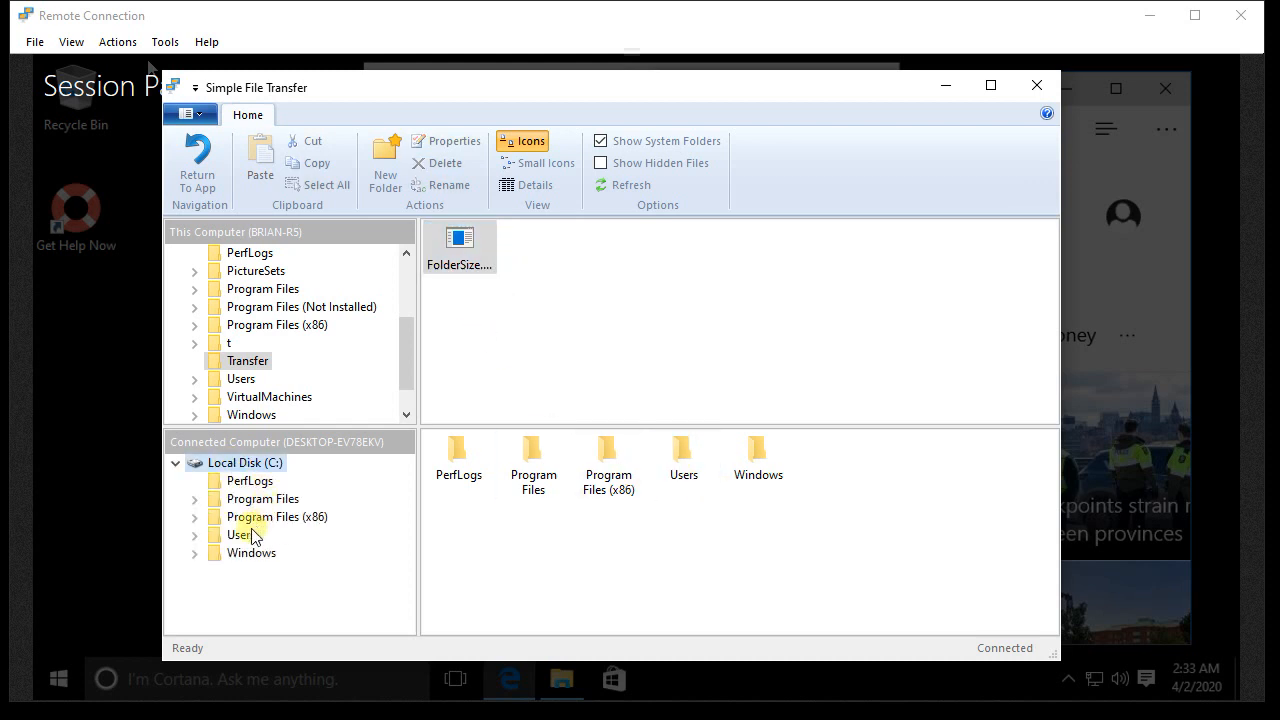
double_click(242, 533)
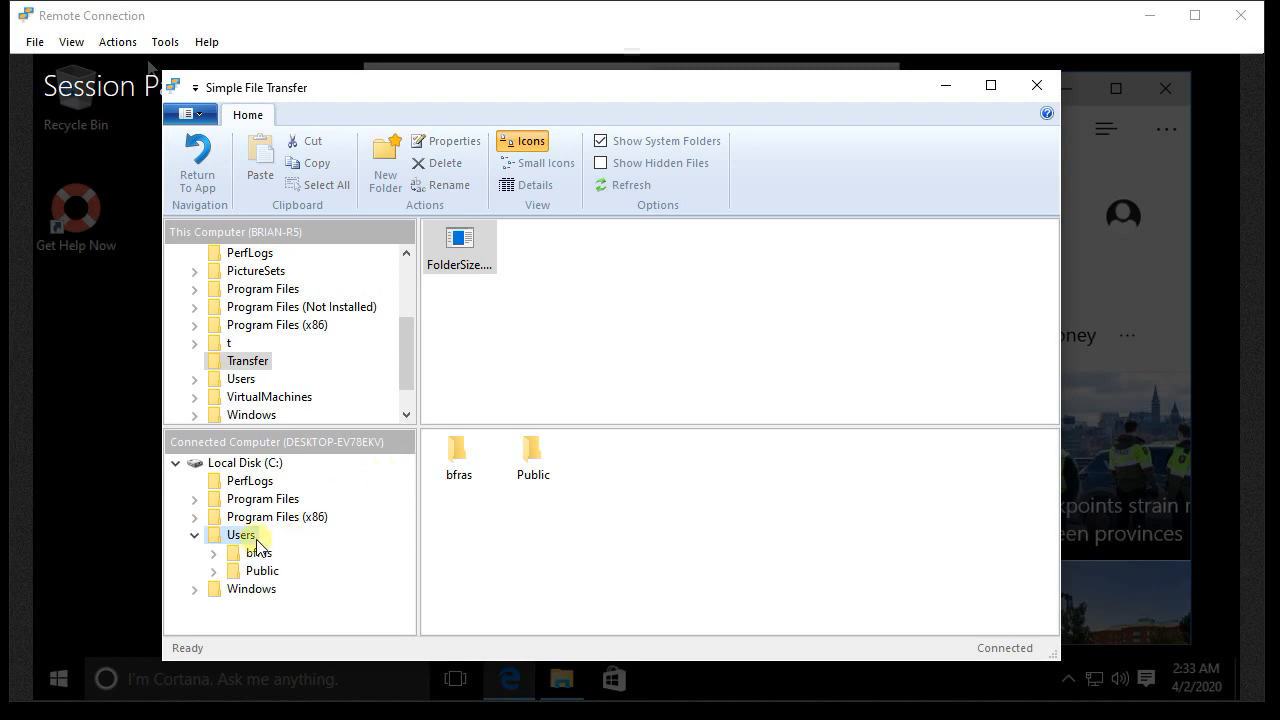
key("Down")
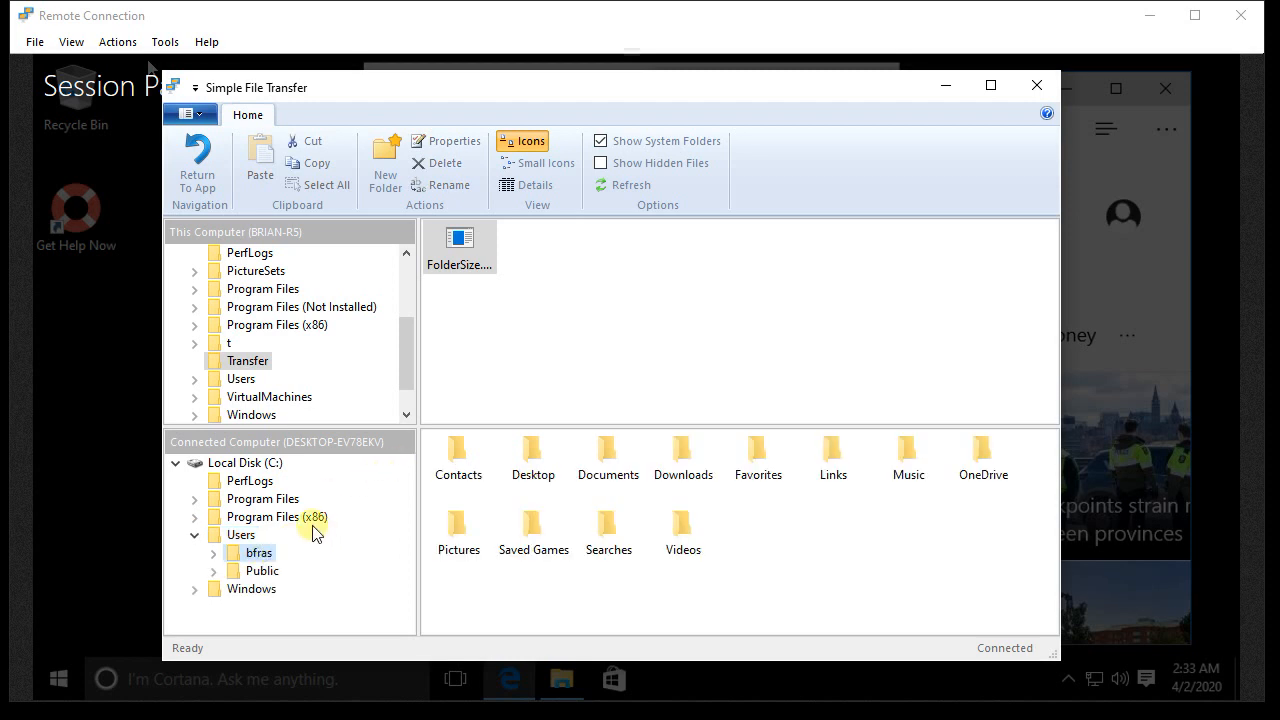
key("Right")
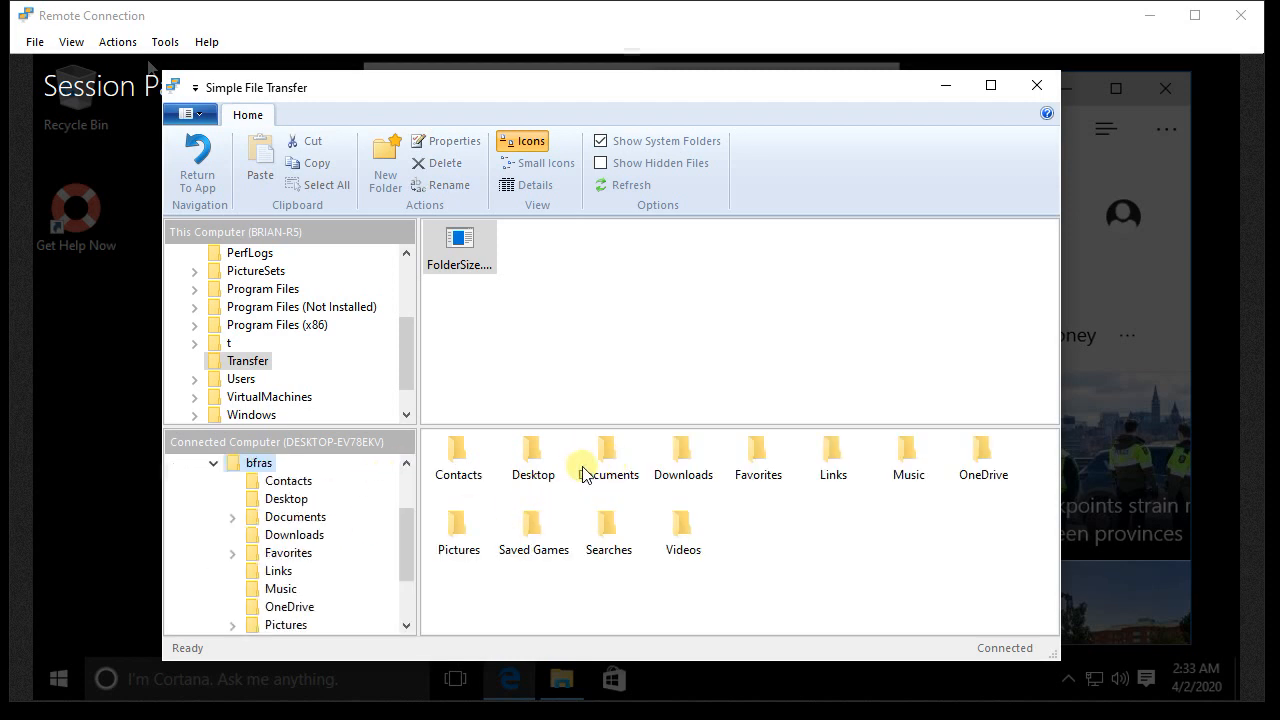
double_click(536, 474)
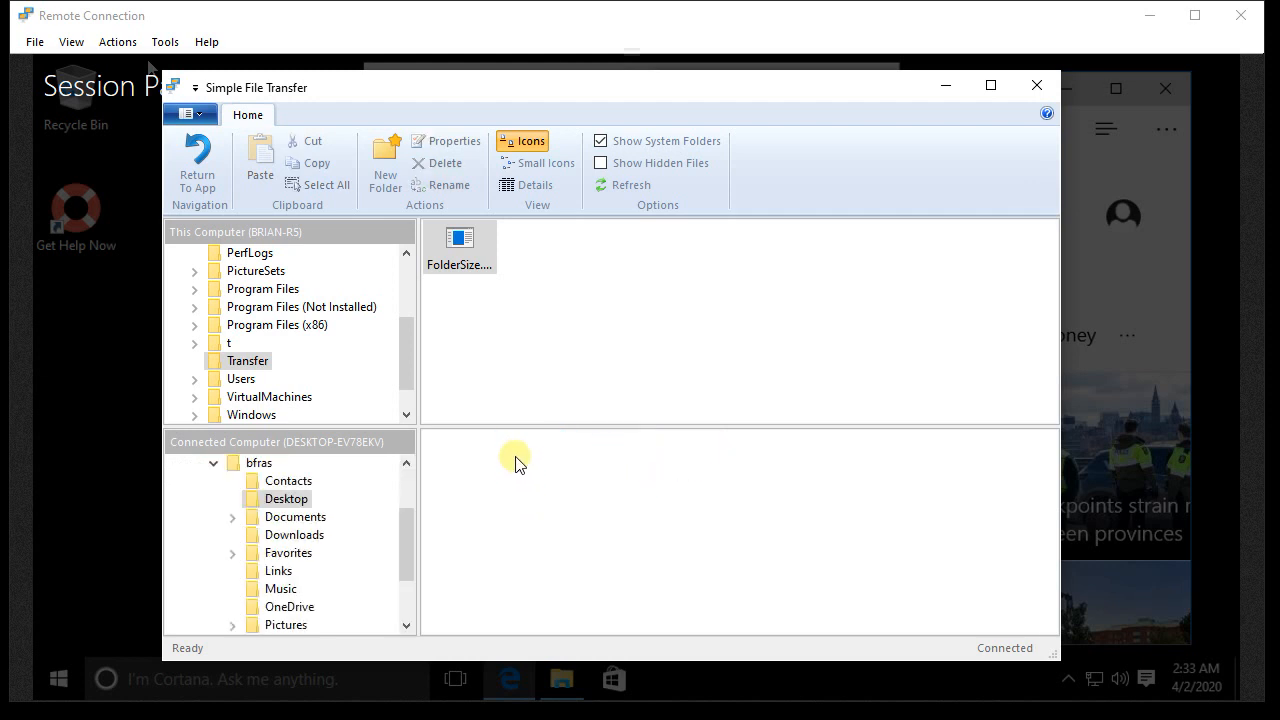
left_click_drag(460, 250, 517, 477)
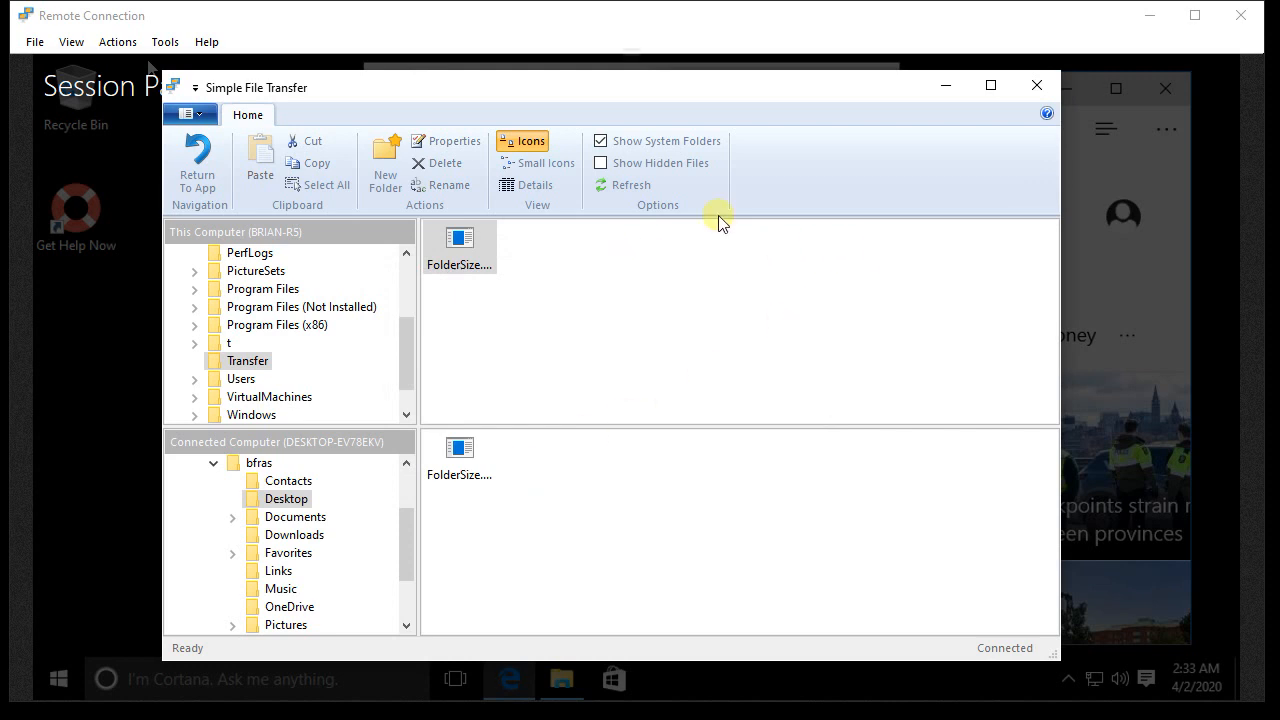
left_click(1036, 85)
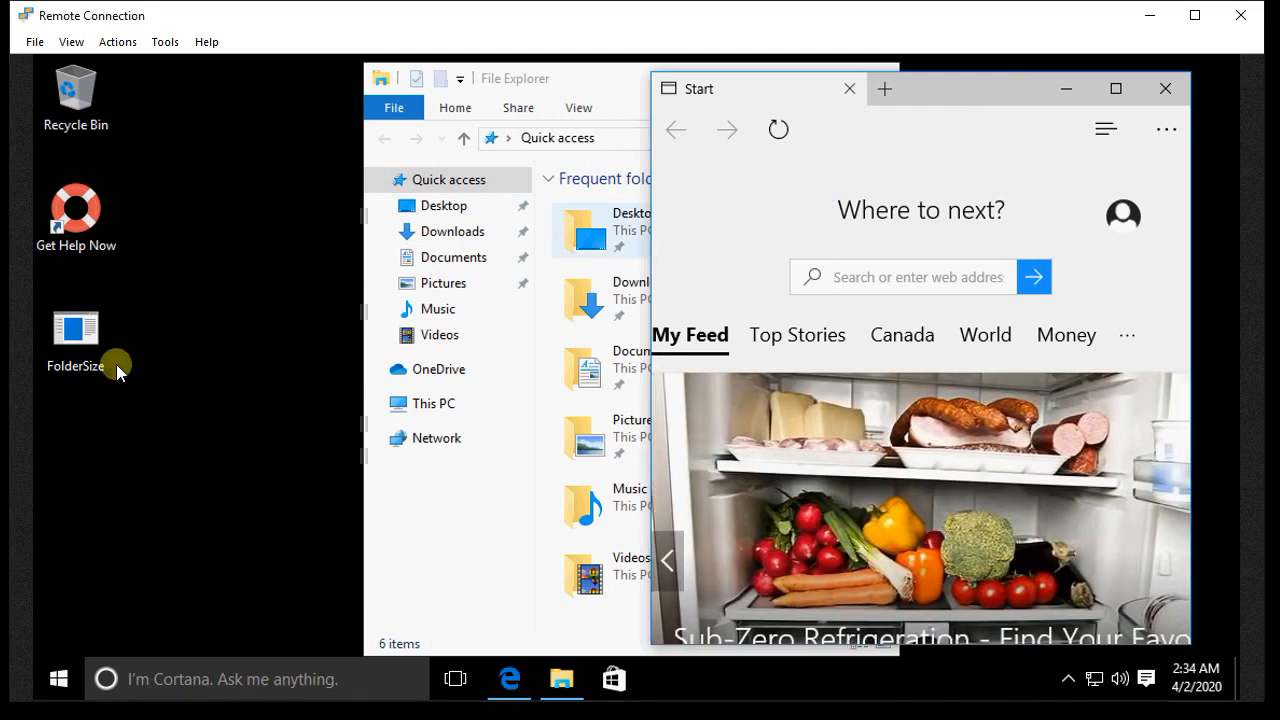
Step: Launch the FolderSize installer from the remote desktop with User Account Control approval, and close Edge
left_click(114, 364)
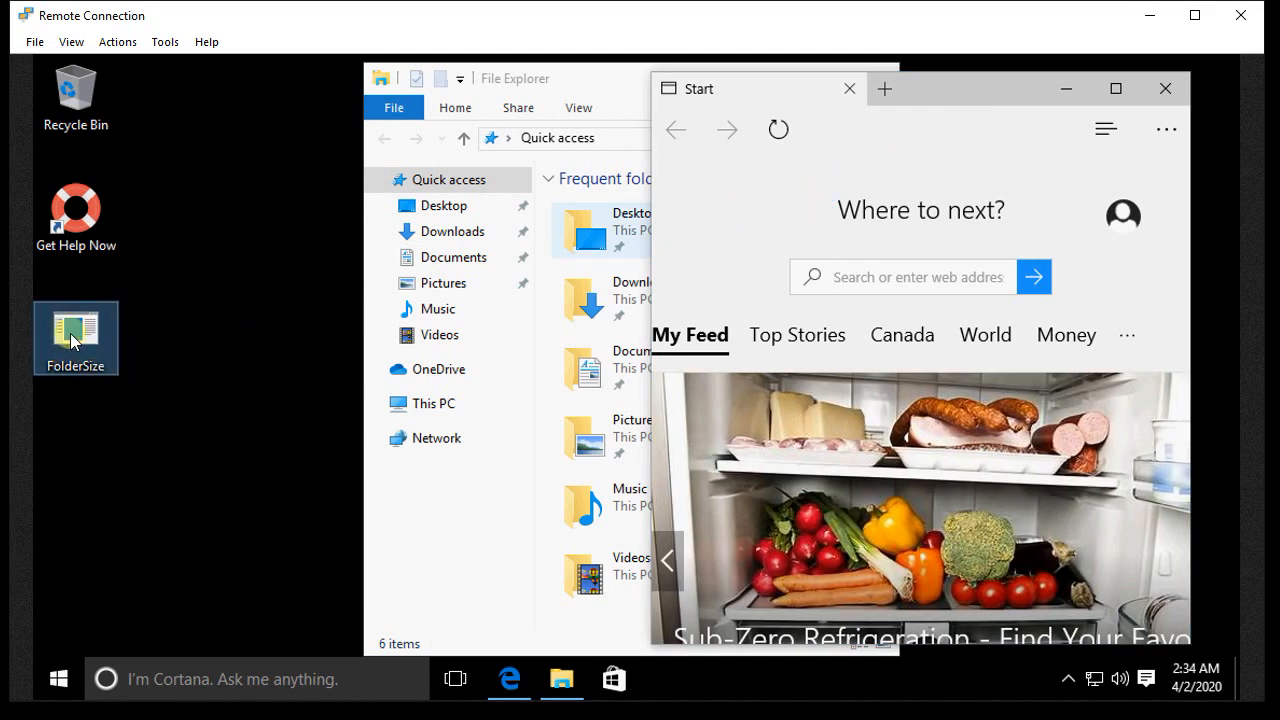
mouse_move(70, 333)
double_click(70, 333)
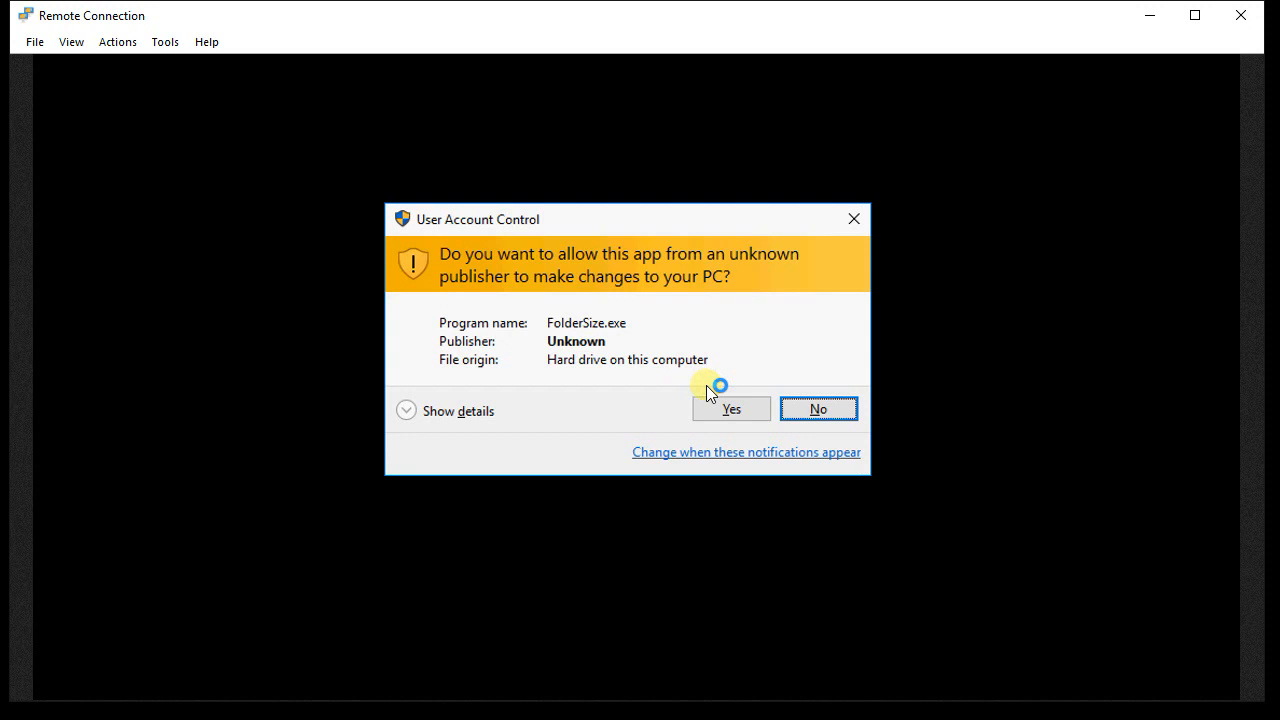
left_click(733, 409)
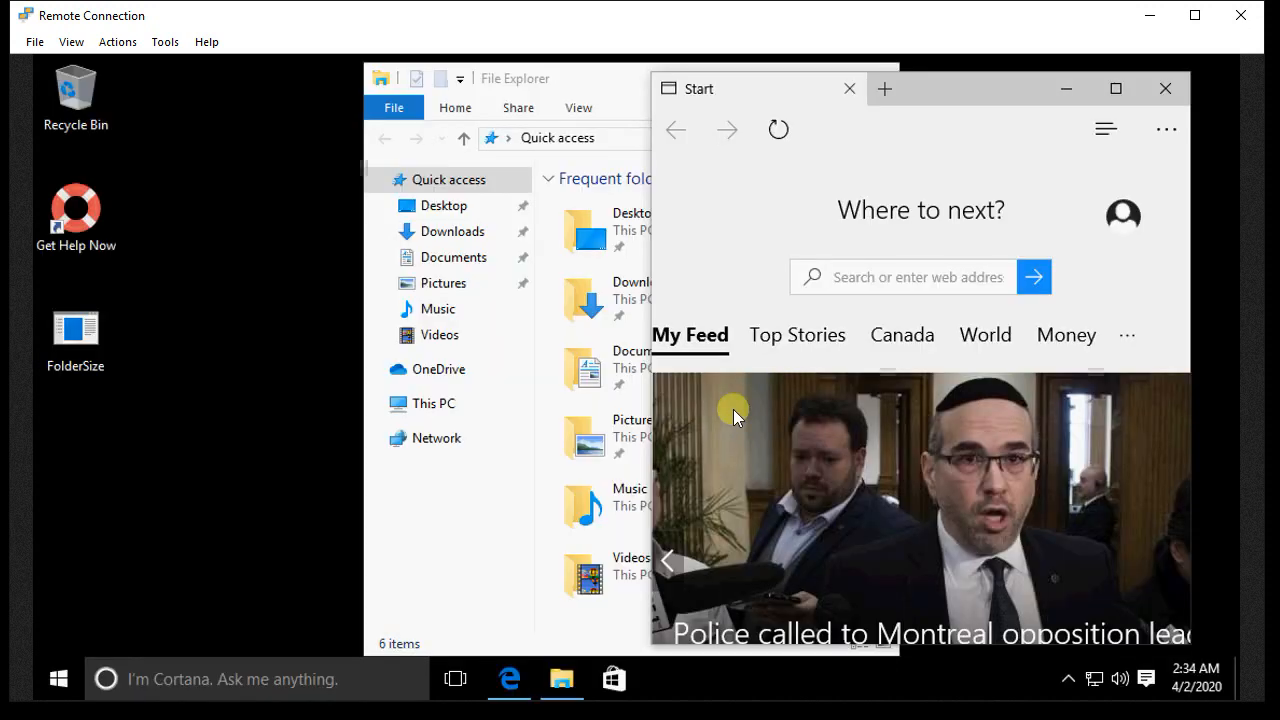
left_click(1165, 88)
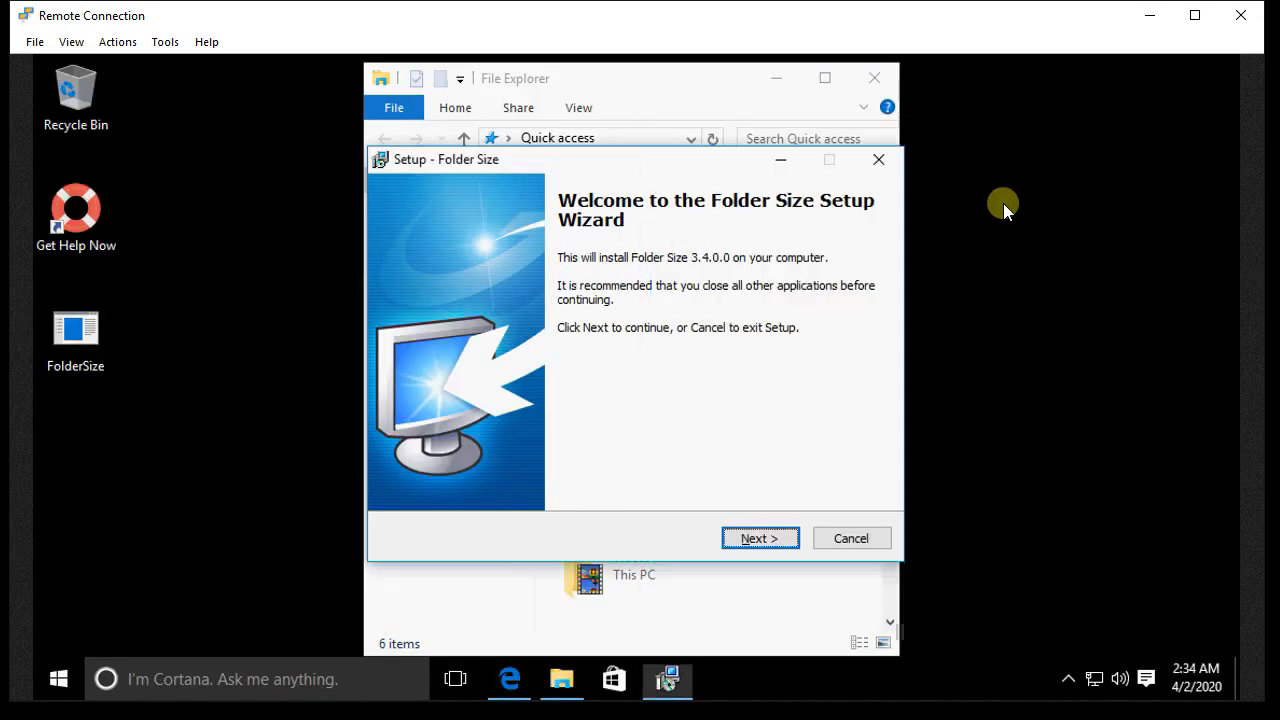
Step: Accept the Folder Size license agreement and install the program with the default folders and settings
left_click(756, 538)
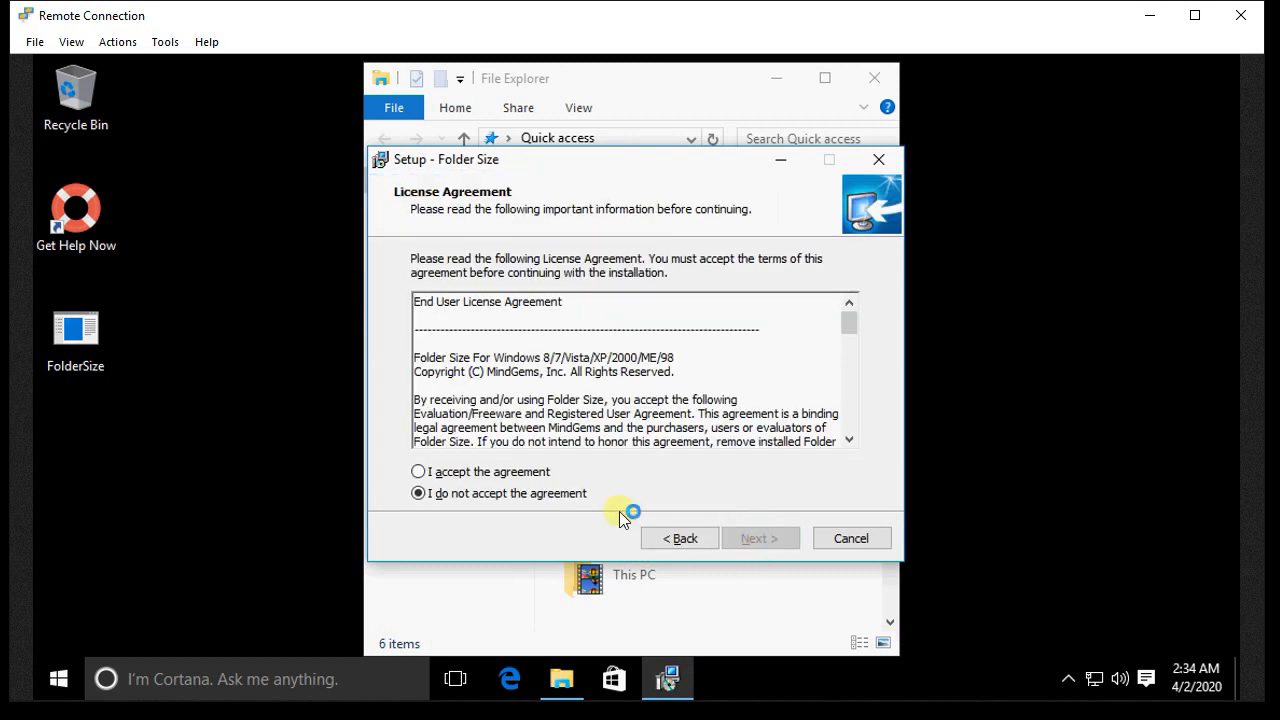
left_click(568, 476)
left_click(756, 540)
left_click(756, 540)
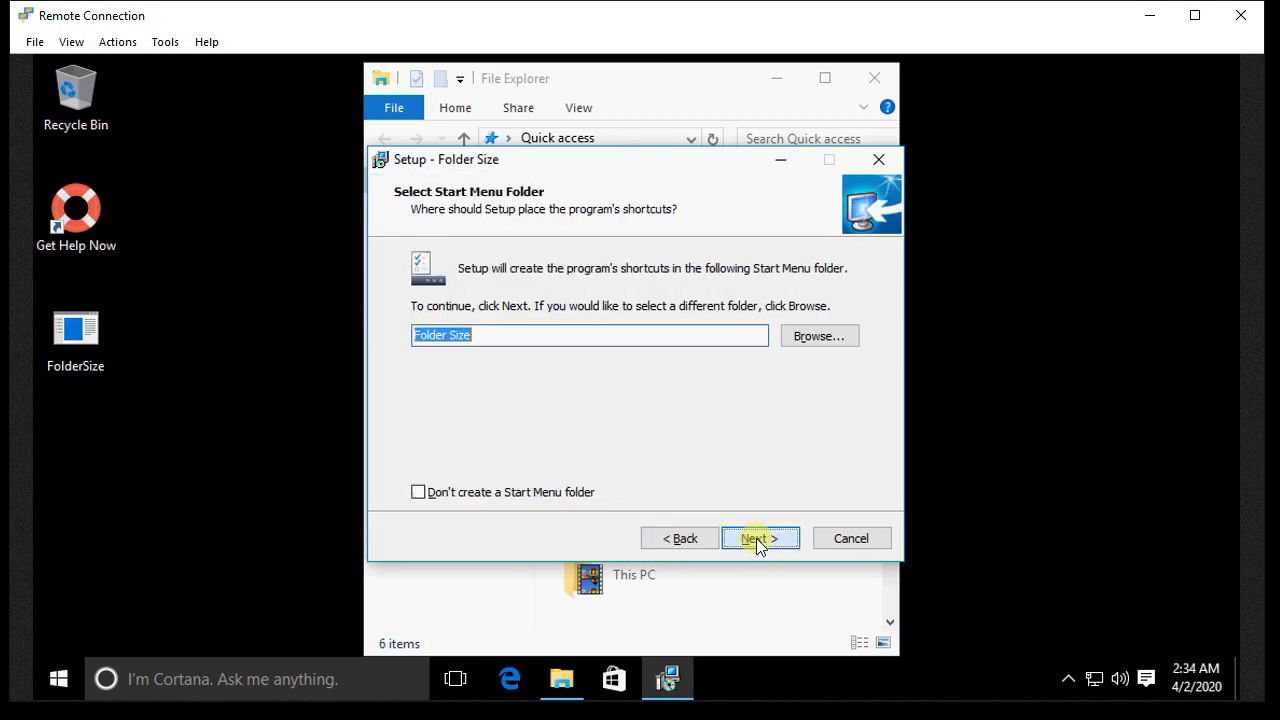
left_click(756, 540)
left_click(756, 540)
left_click(757, 540)
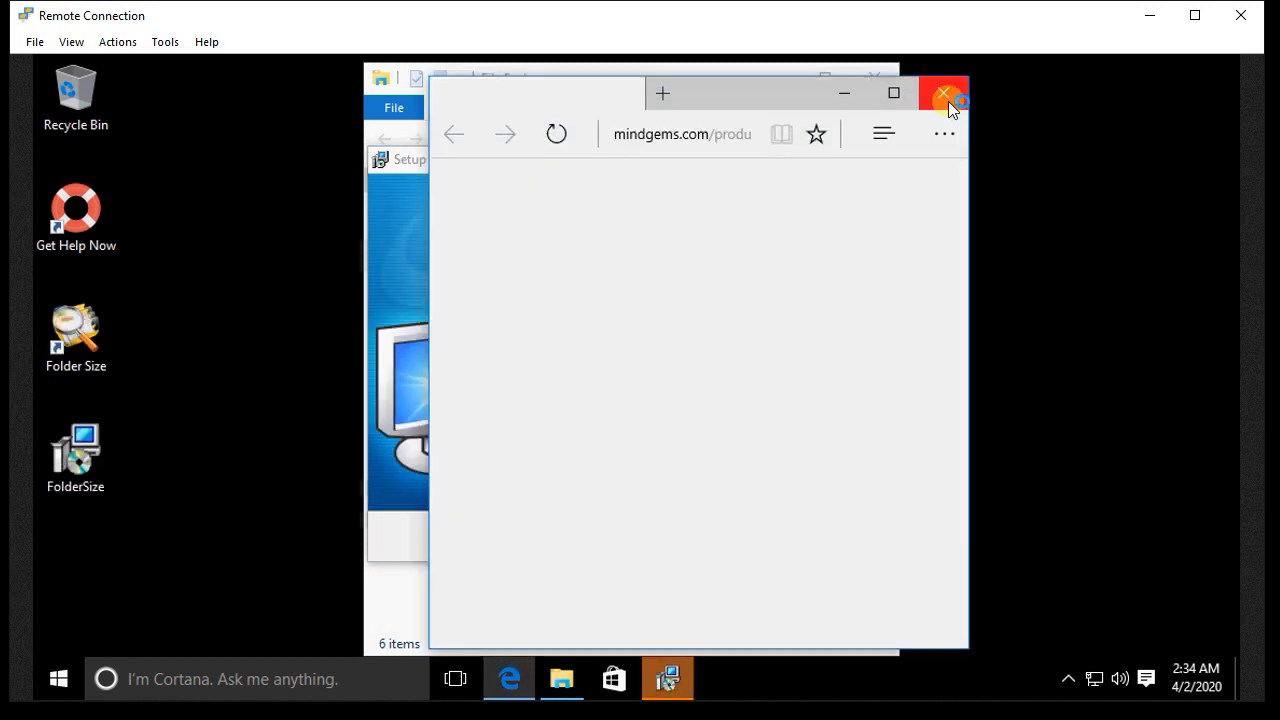
Step: Close Edge and File Explorer on the remote computer, and finish Folder Size setup with Launch Folder Size unchecked
left_click(946, 100)
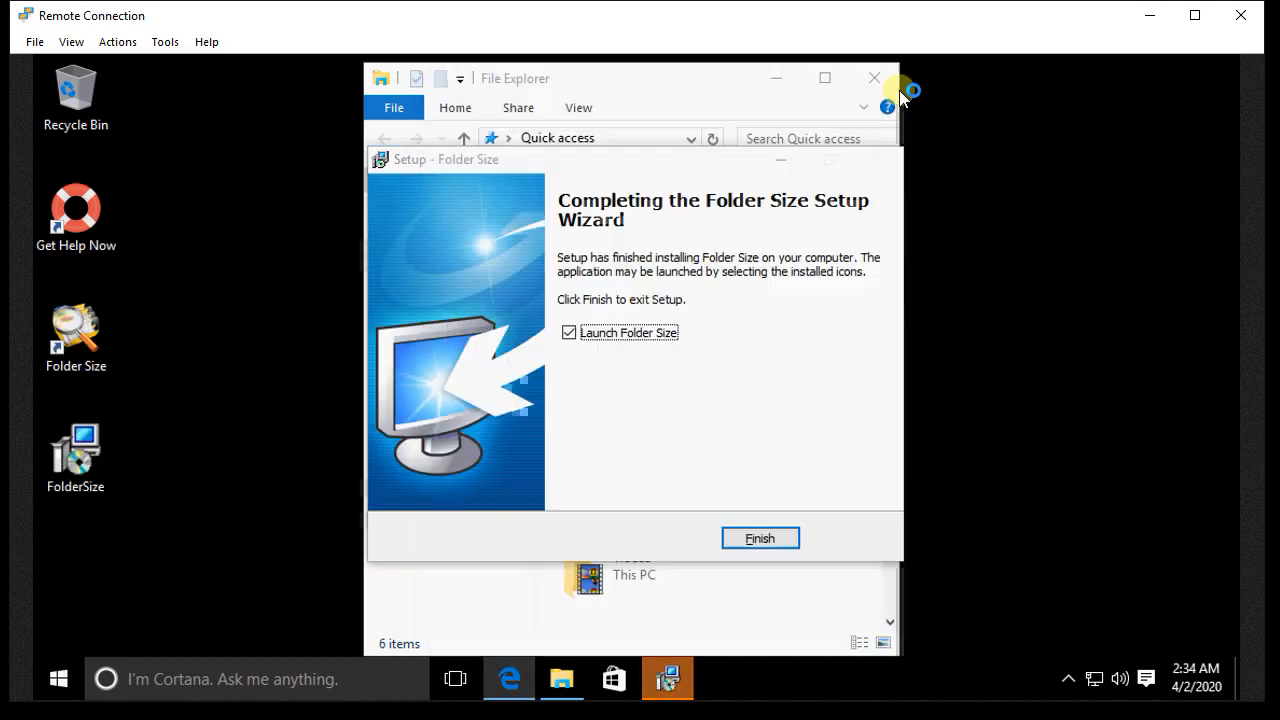
left_click(884, 82)
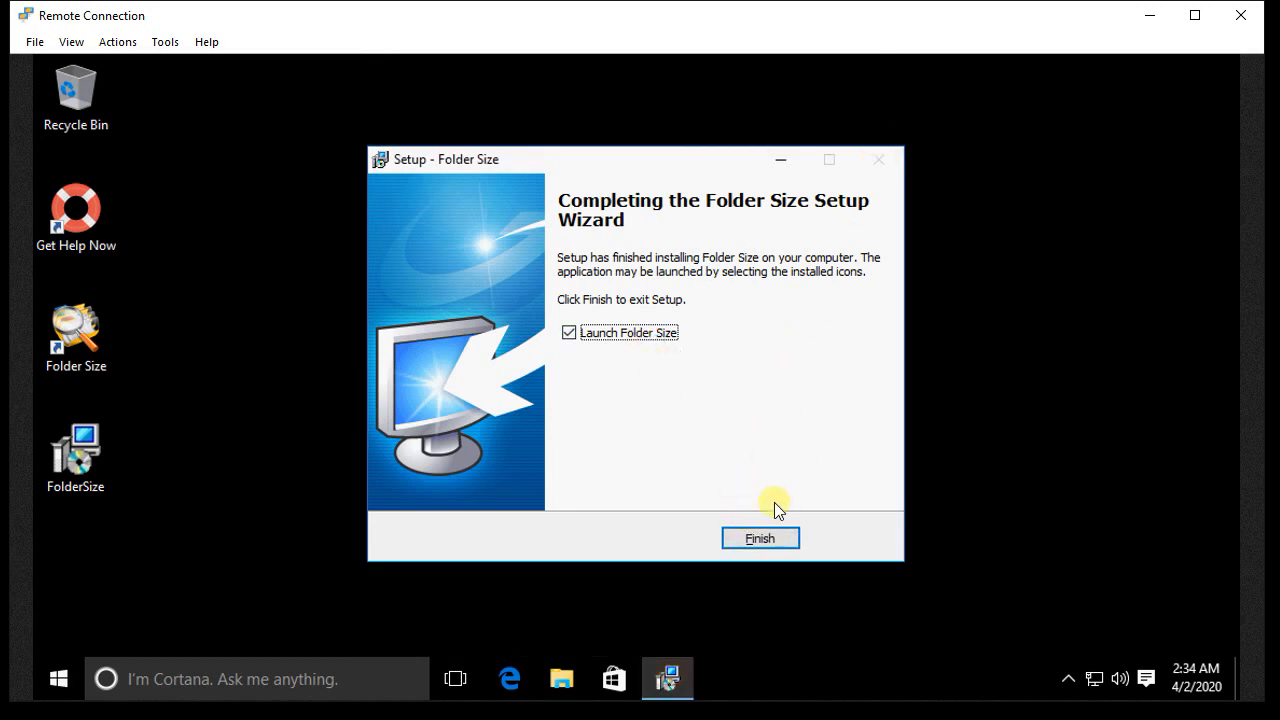
left_click(643, 338)
left_click(757, 540)
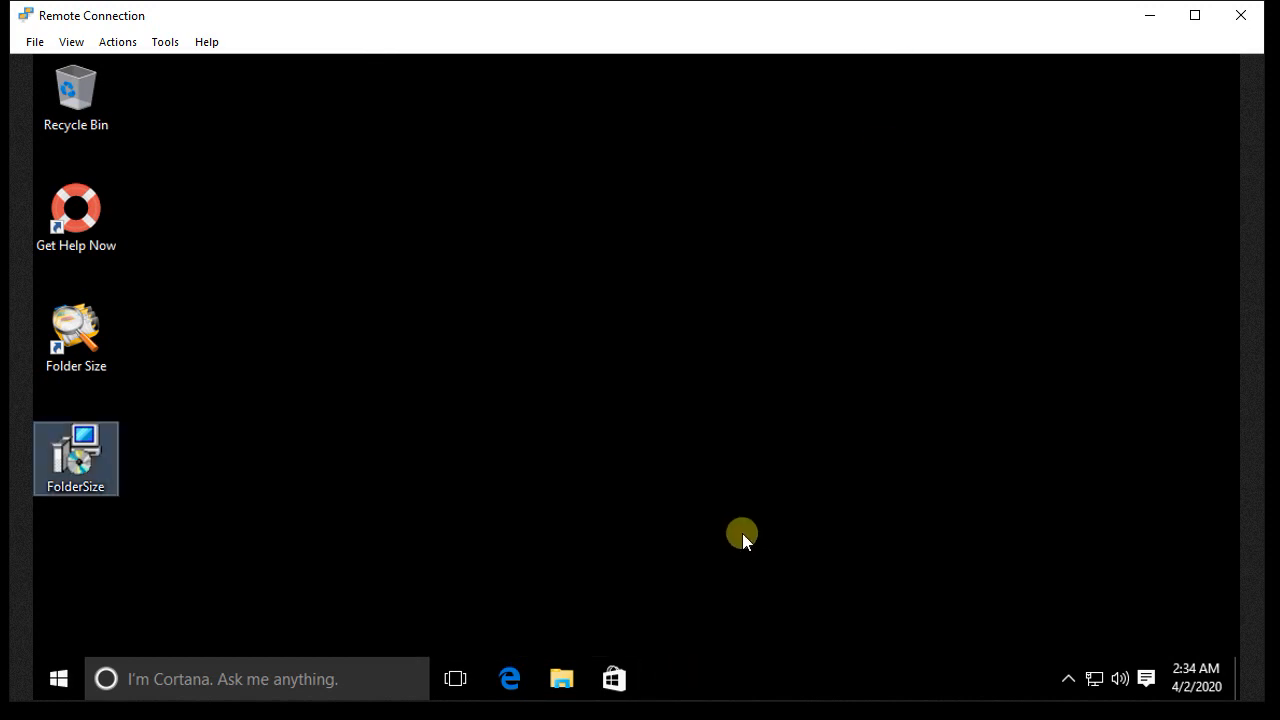
Step: Run Folder Size as administrator from its desktop shortcut and approve the User Account Control request
left_click(80, 340)
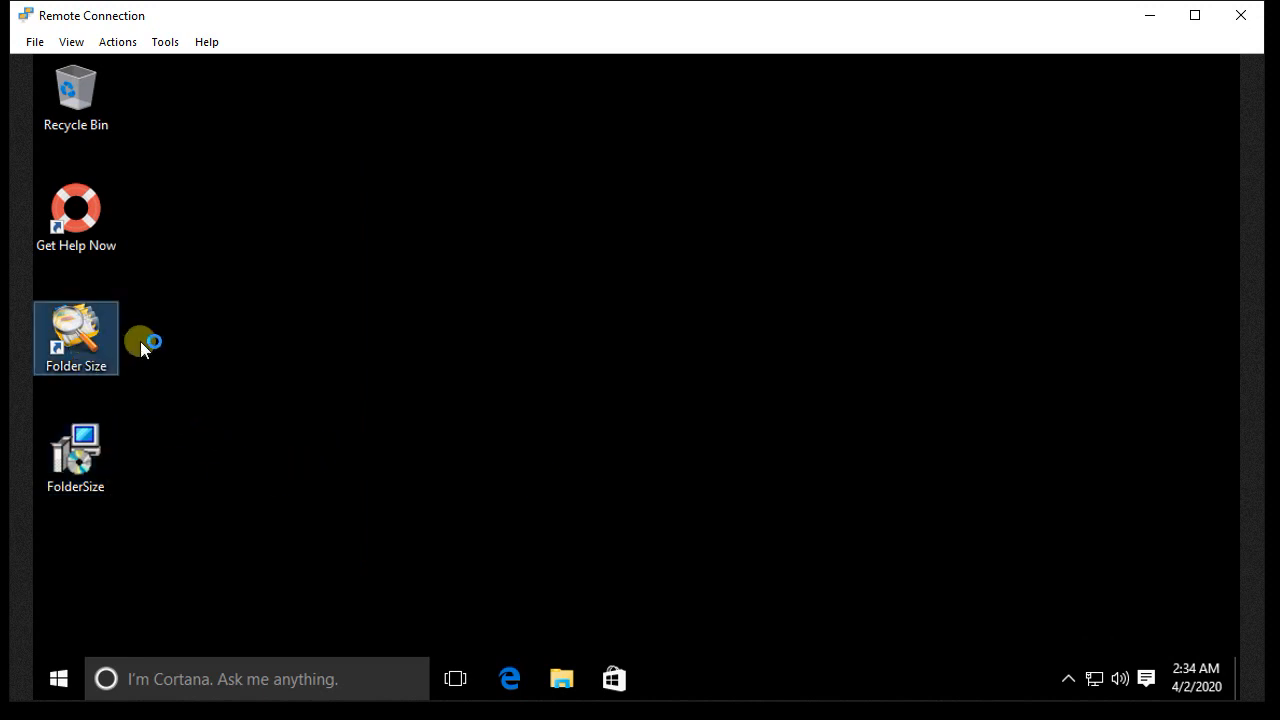
right_click(79, 330)
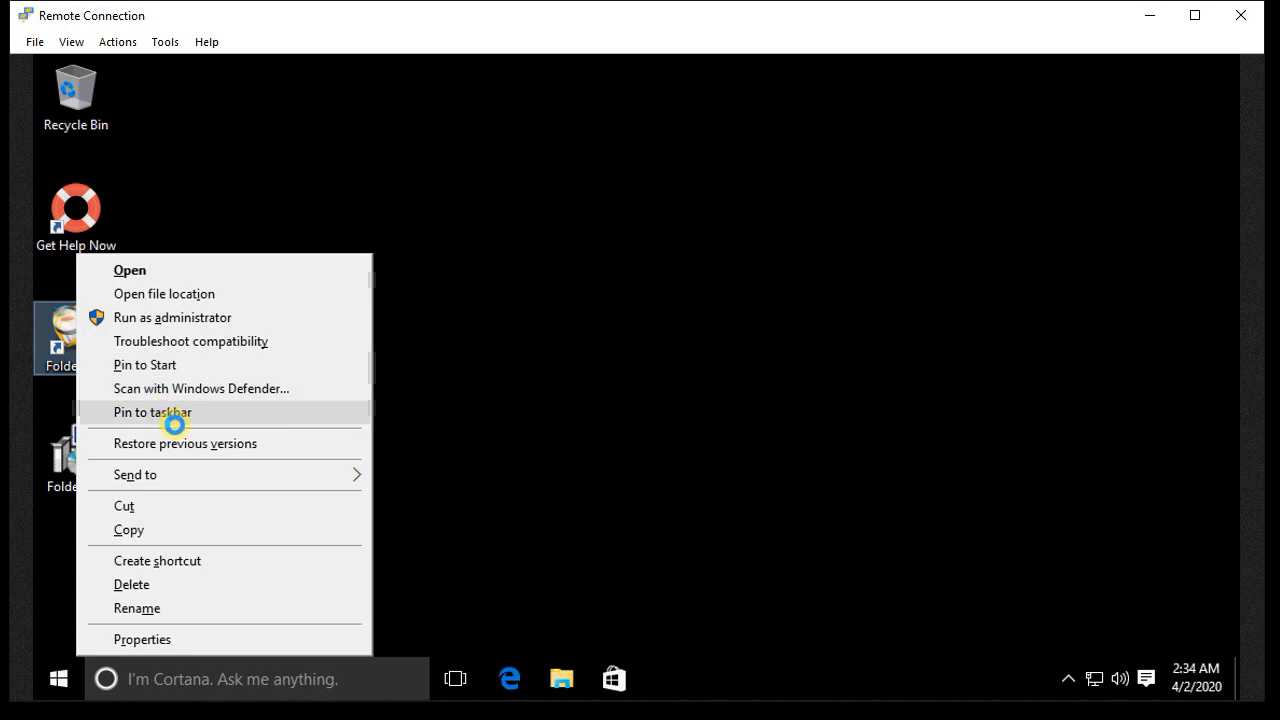
left_click(197, 318)
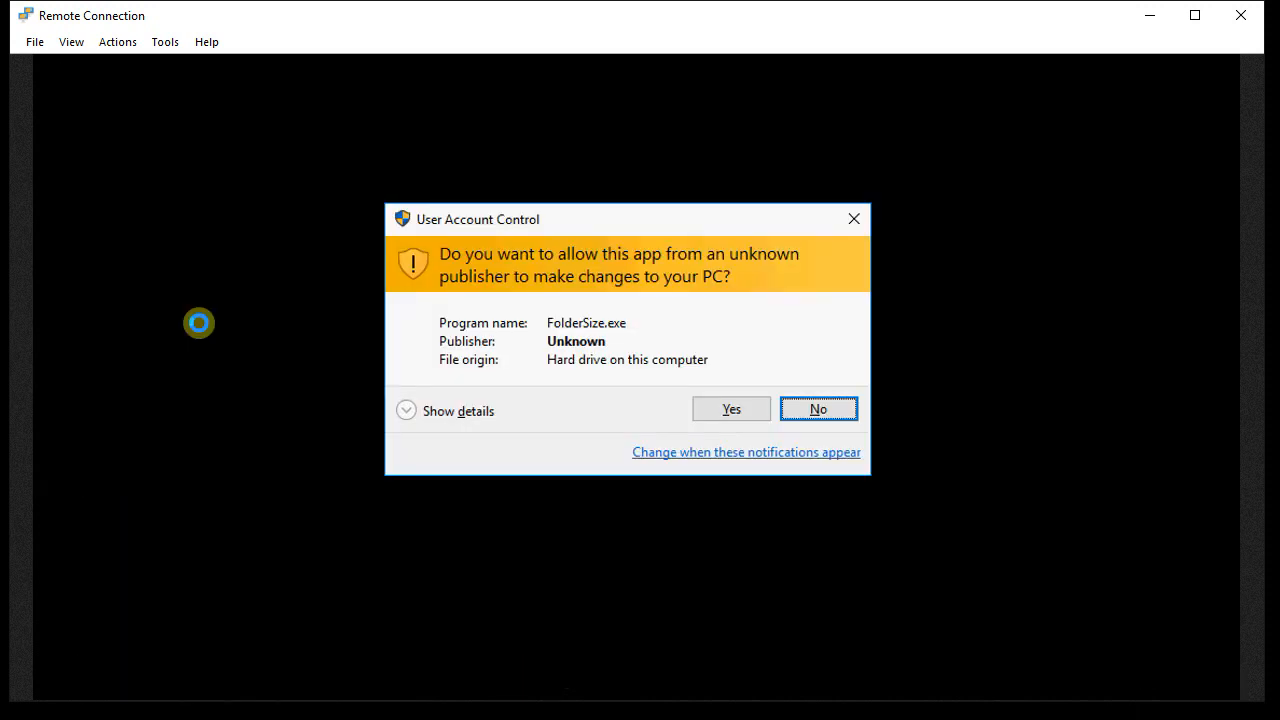
left_click(745, 412)
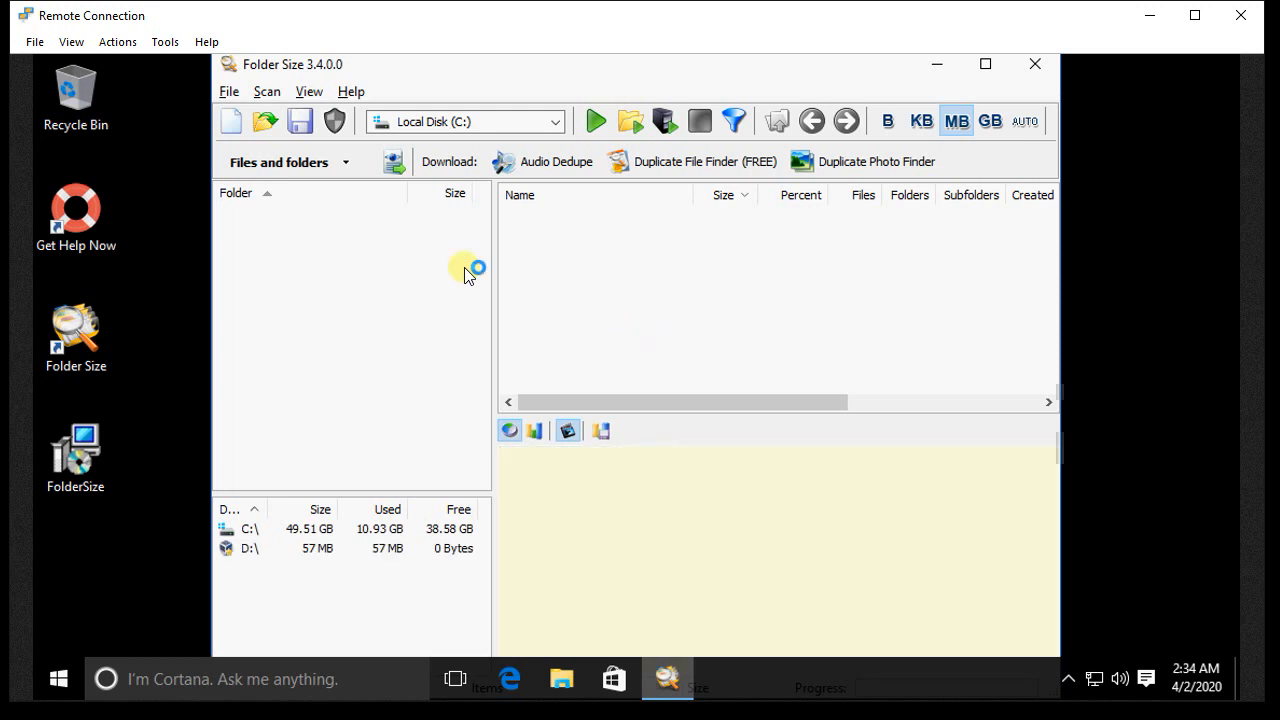
Step: Close Folder Size and move the FolderSize installer from the remote desktop to the Recycle Bin
left_click(1035, 72)
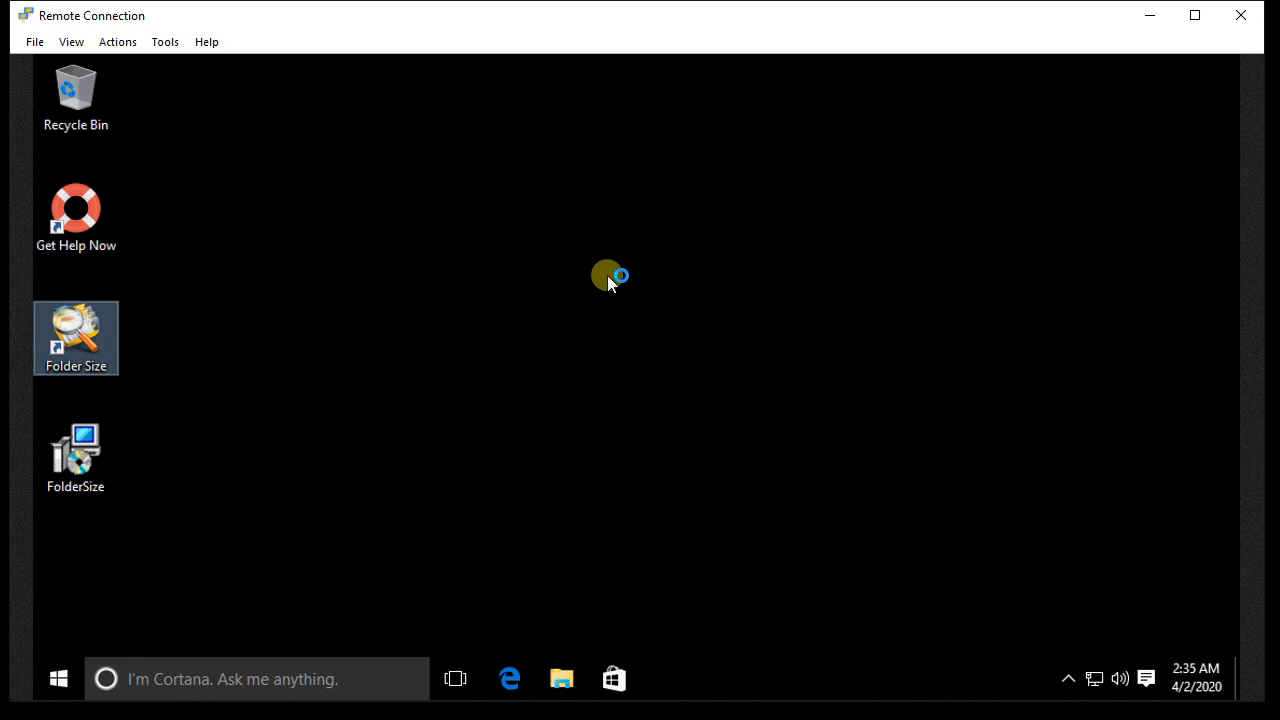
left_click(528, 296)
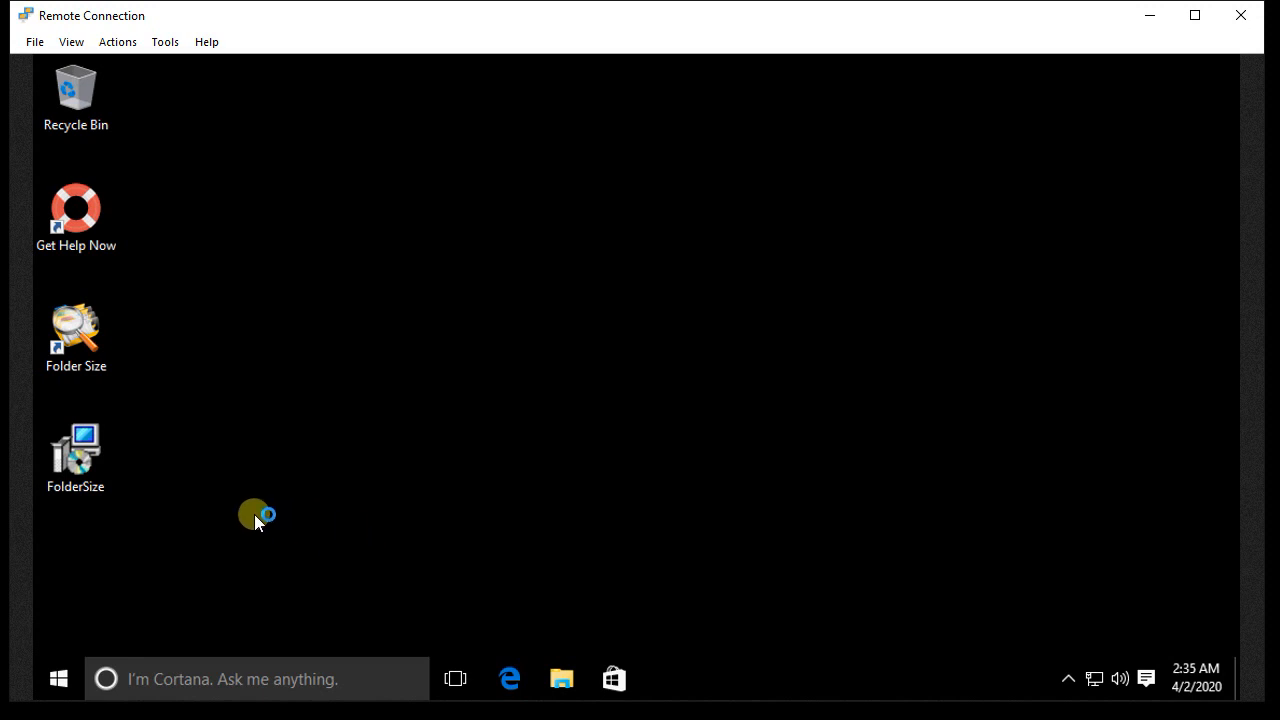
left_click_drag(78, 462, 88, 112)
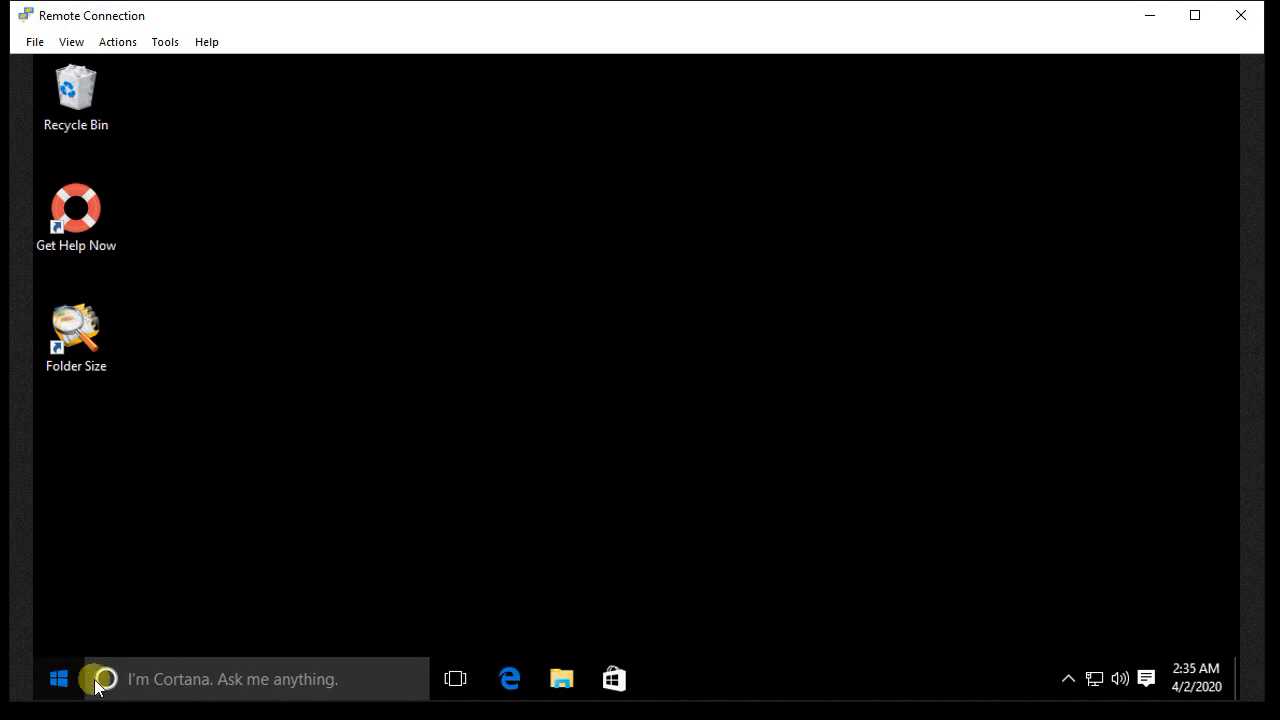
Step: Search the remote computer for "add remove" and open the Apps & features settings
key("super")
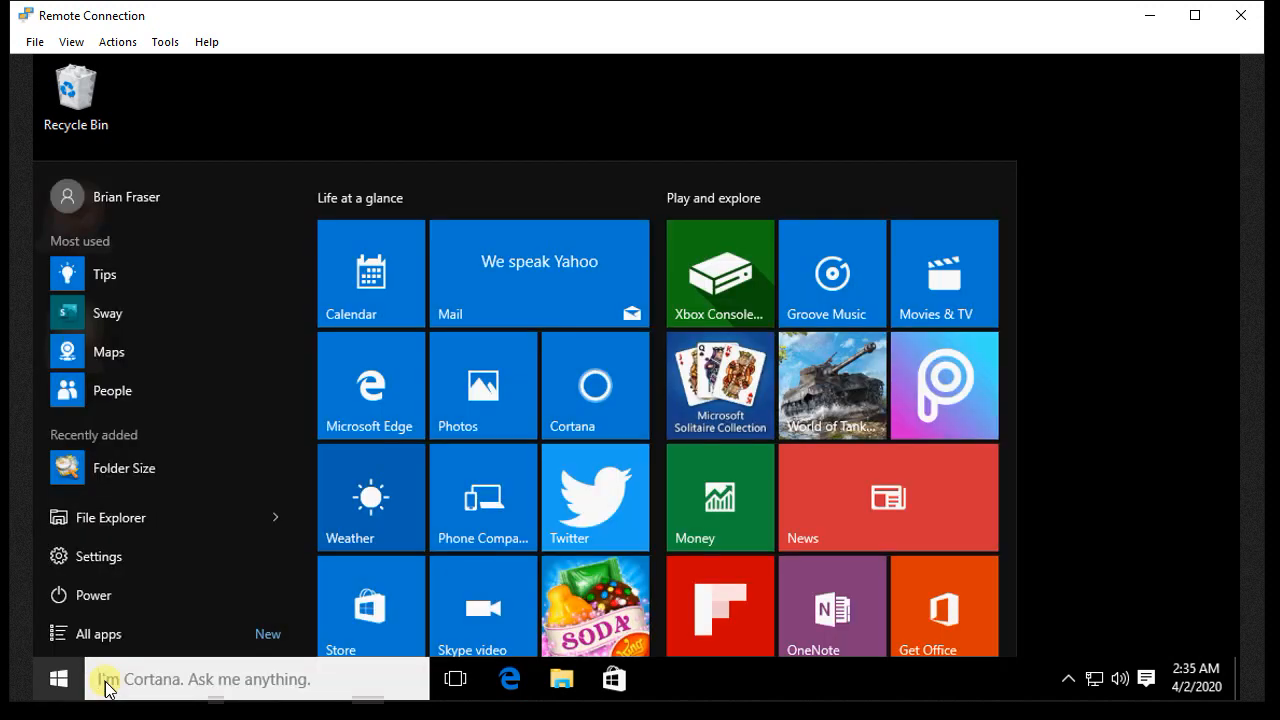
type("add remove")
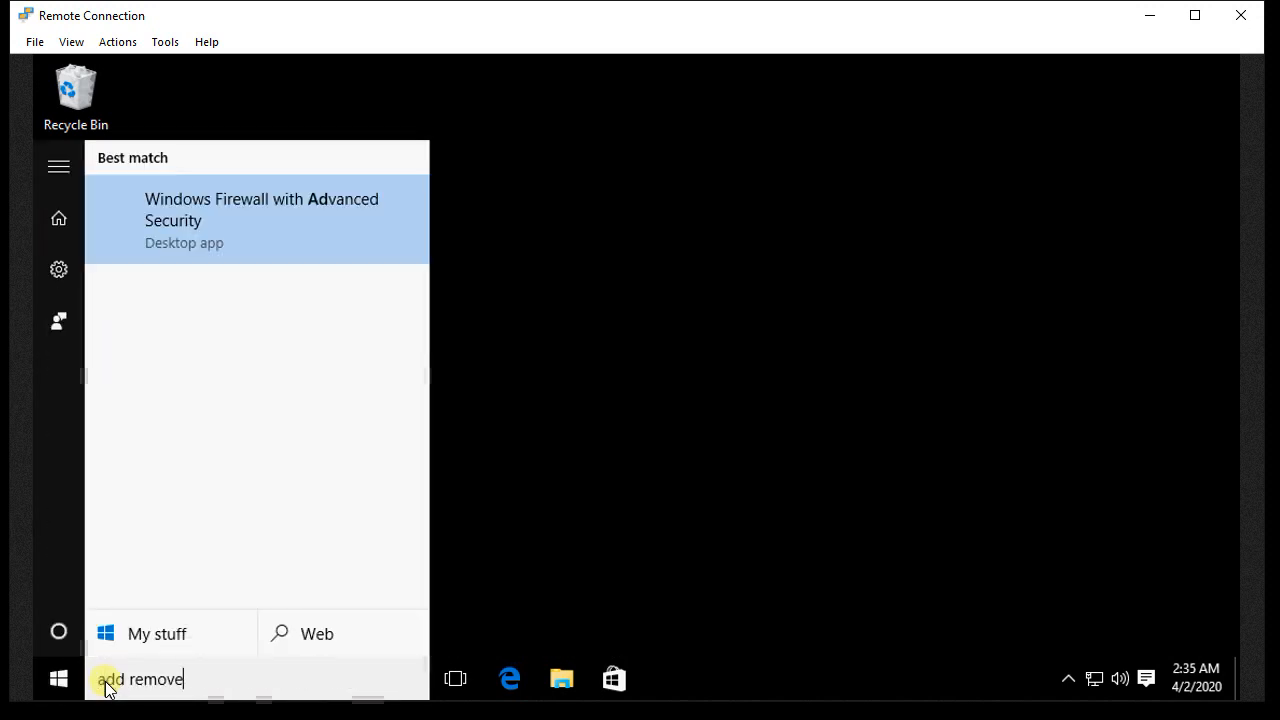
left_click(378, 296)
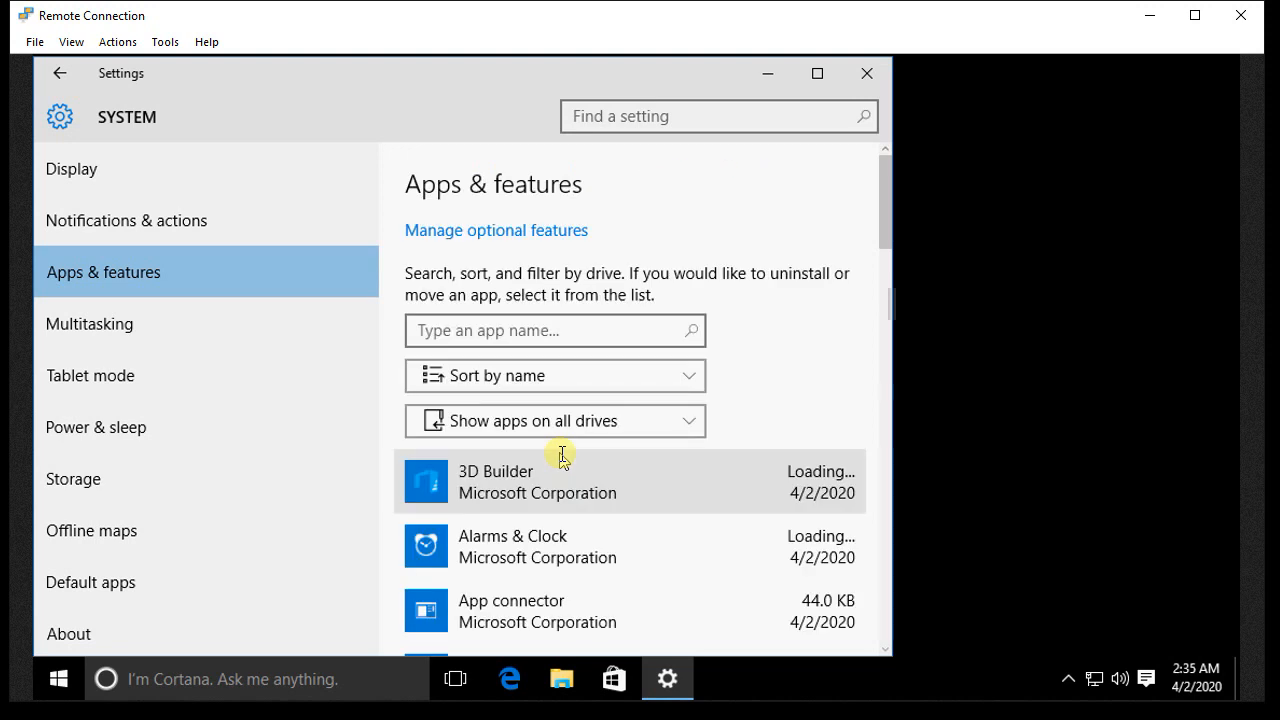
Step: Filter the installed apps list by "size", keeping apps on all drives shown
left_click(516, 425)
left_click(552, 330)
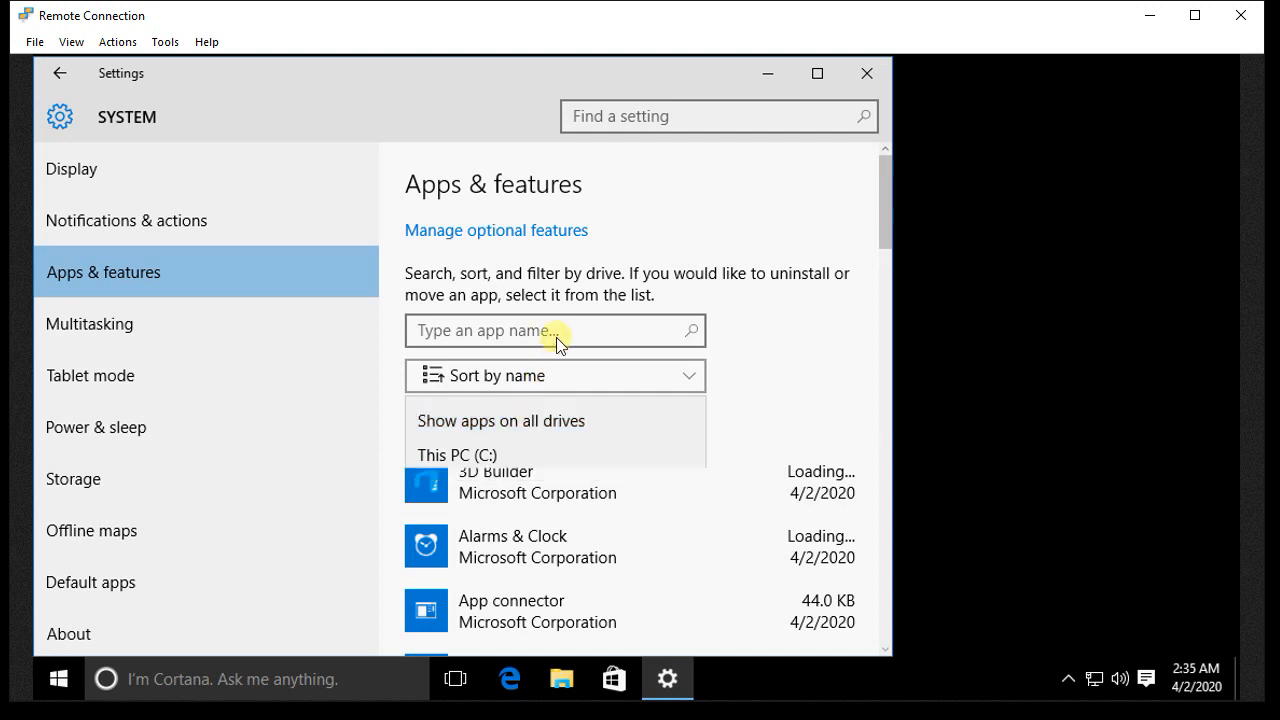
left_click(557, 338)
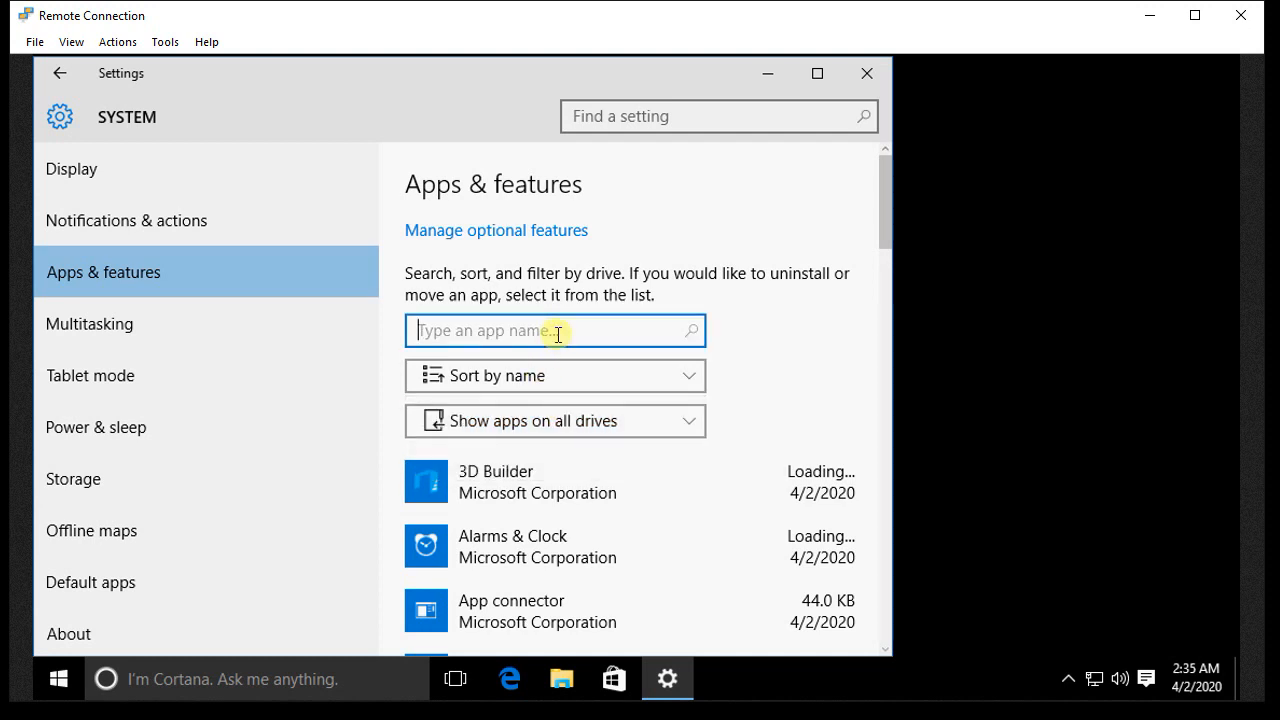
type("u")
key("BackSpace")
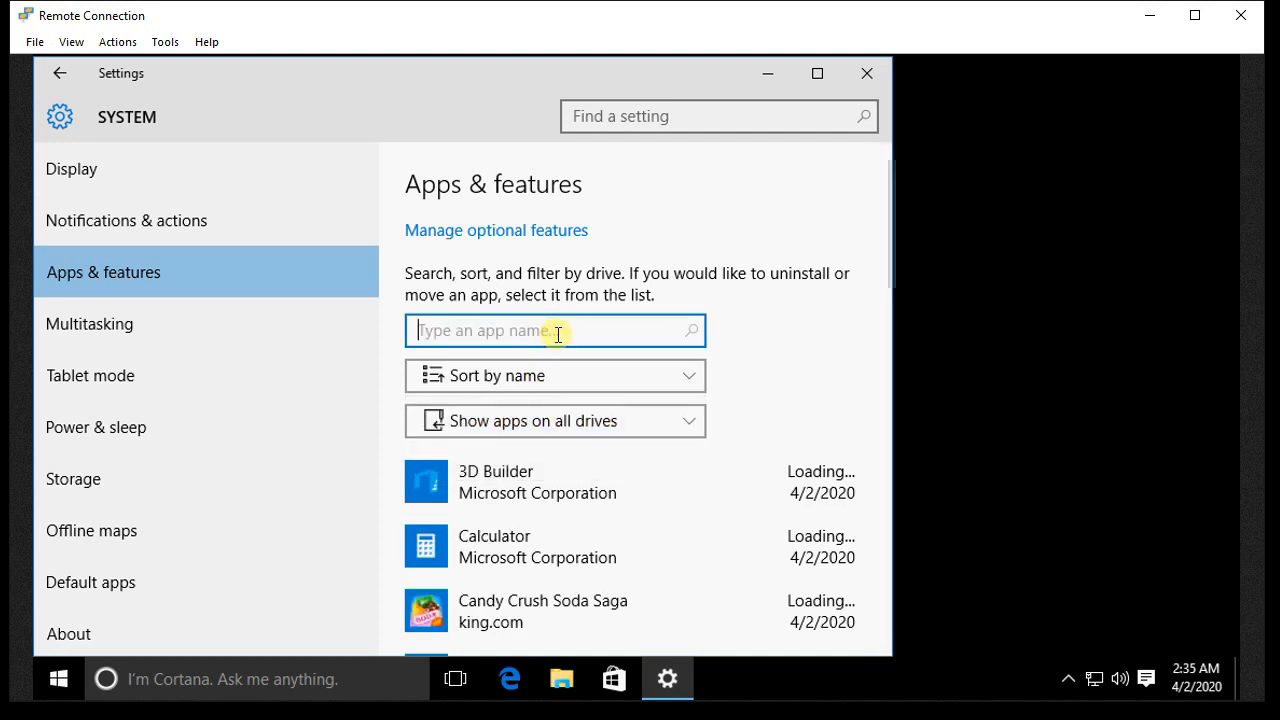
type("o")
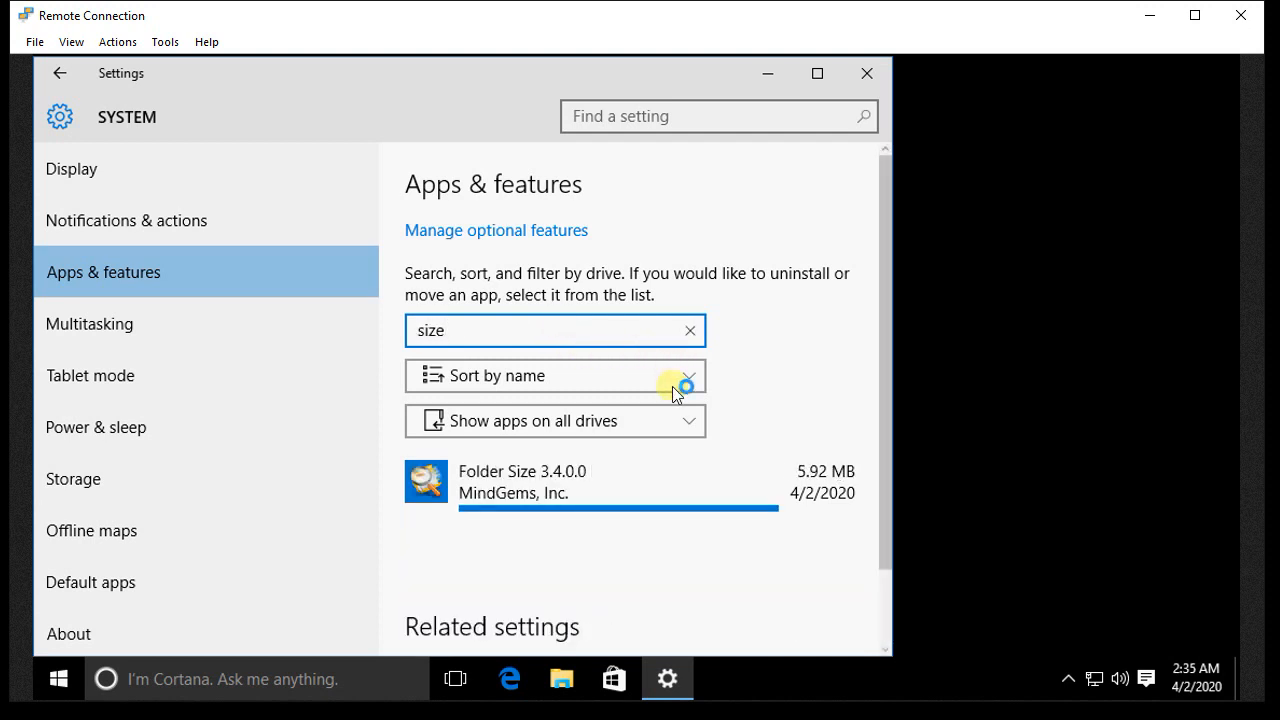
Step: Uninstall Folder Size 3.4.0.0, approving the User Account Control request and confirming complete removal, and close Settings
left_click(571, 481)
left_click(796, 552)
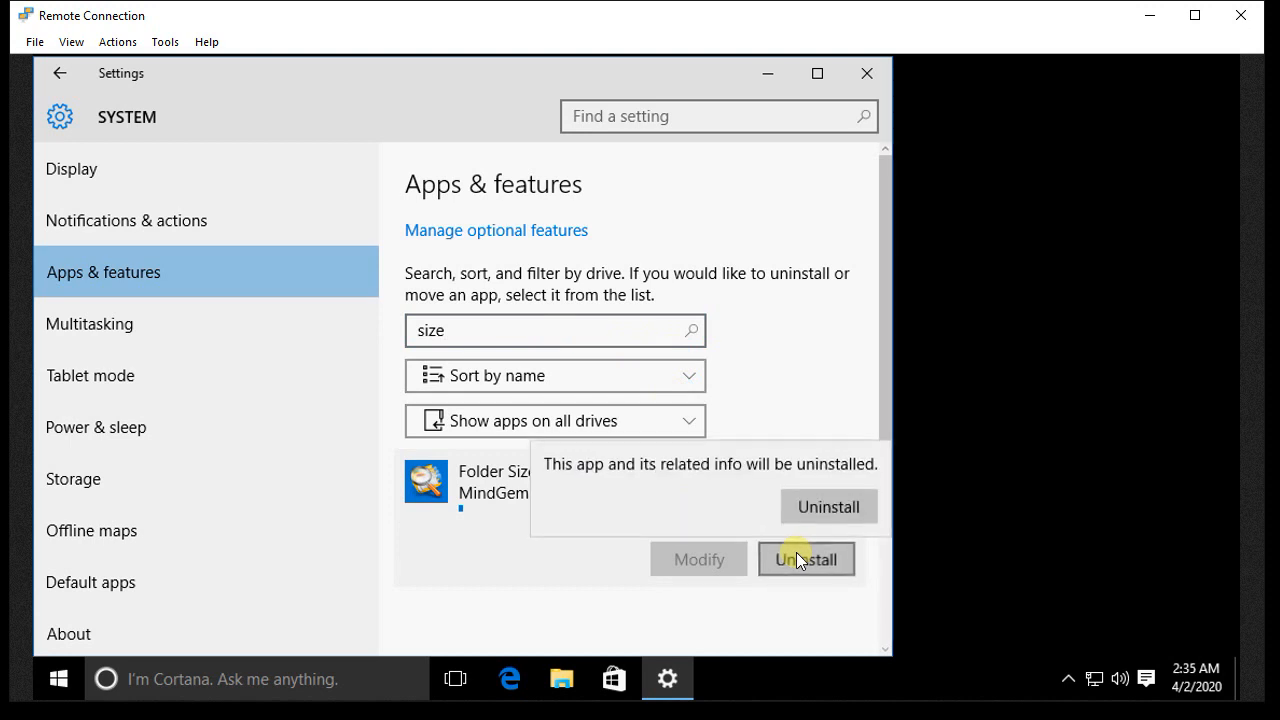
left_click(798, 511)
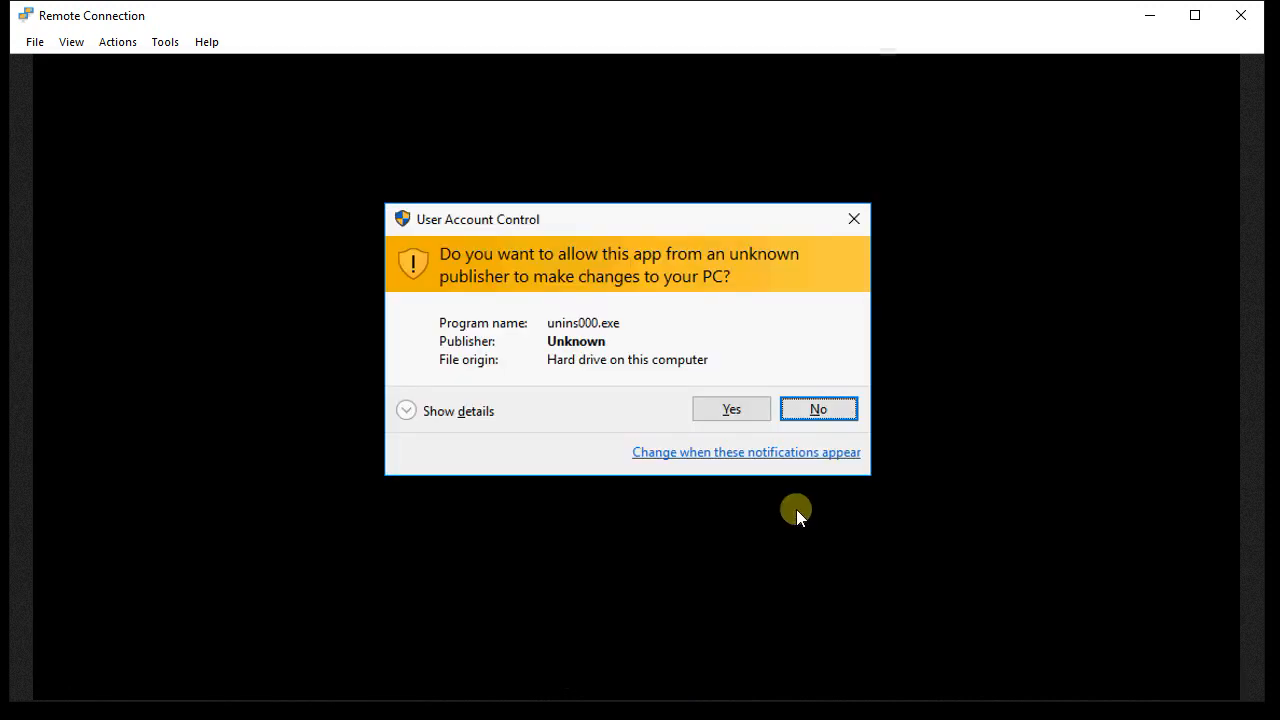
left_click(735, 409)
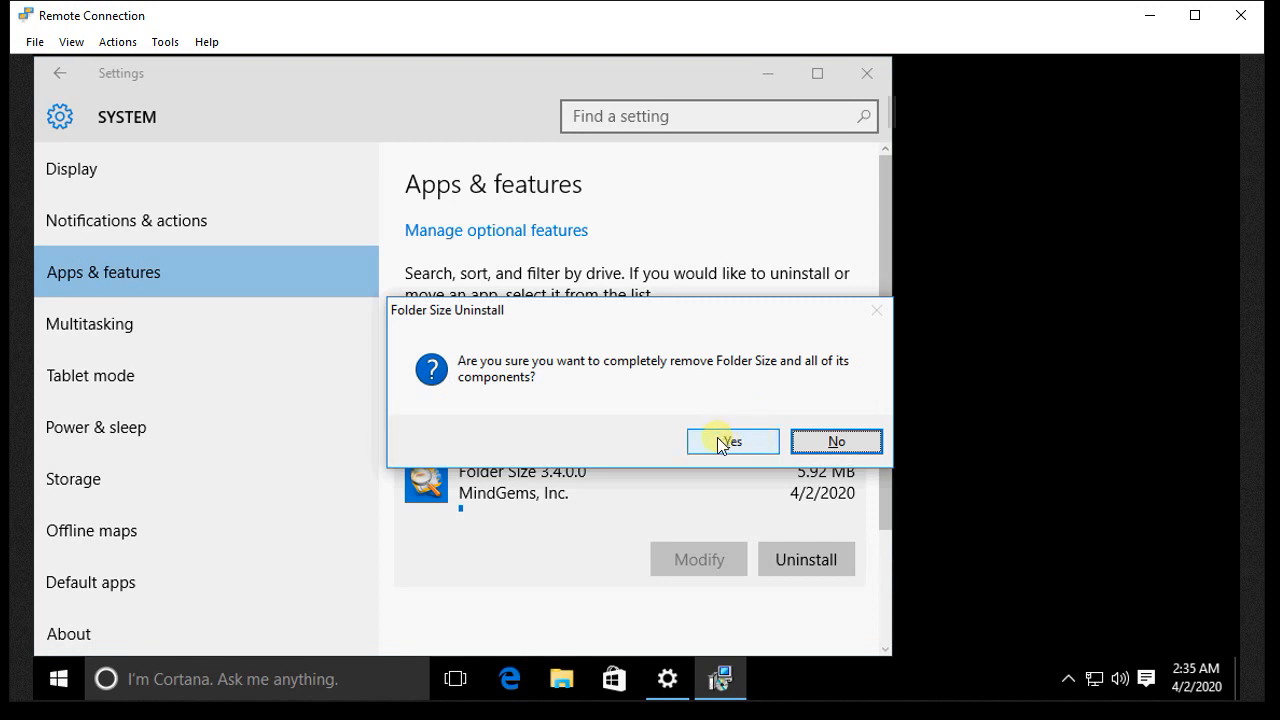
left_click(722, 442)
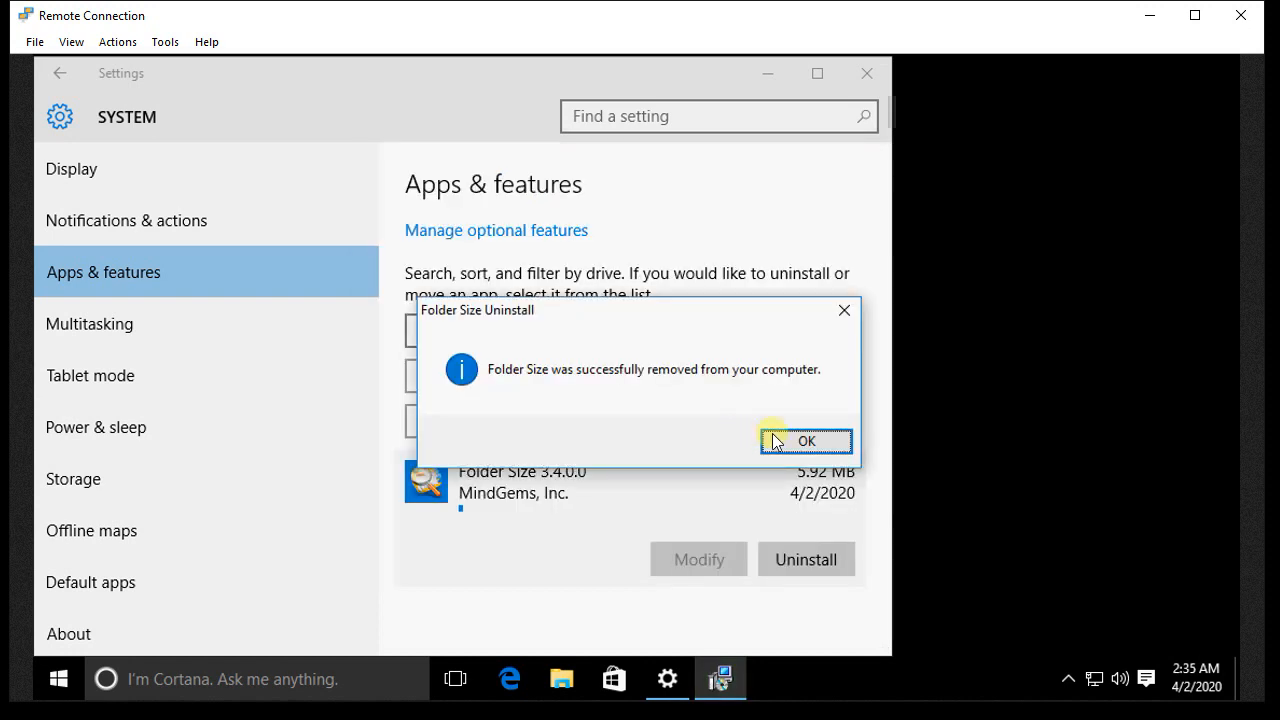
left_click(778, 440)
left_click(767, 449)
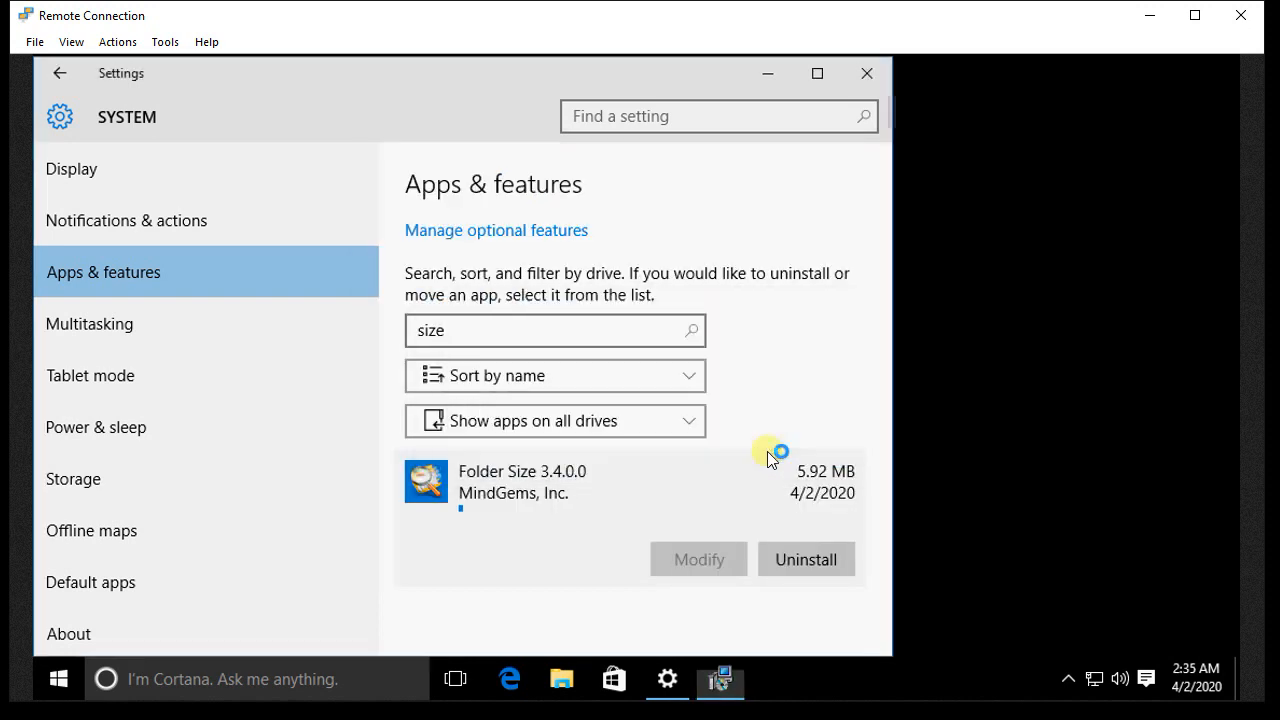
left_click(866, 76)
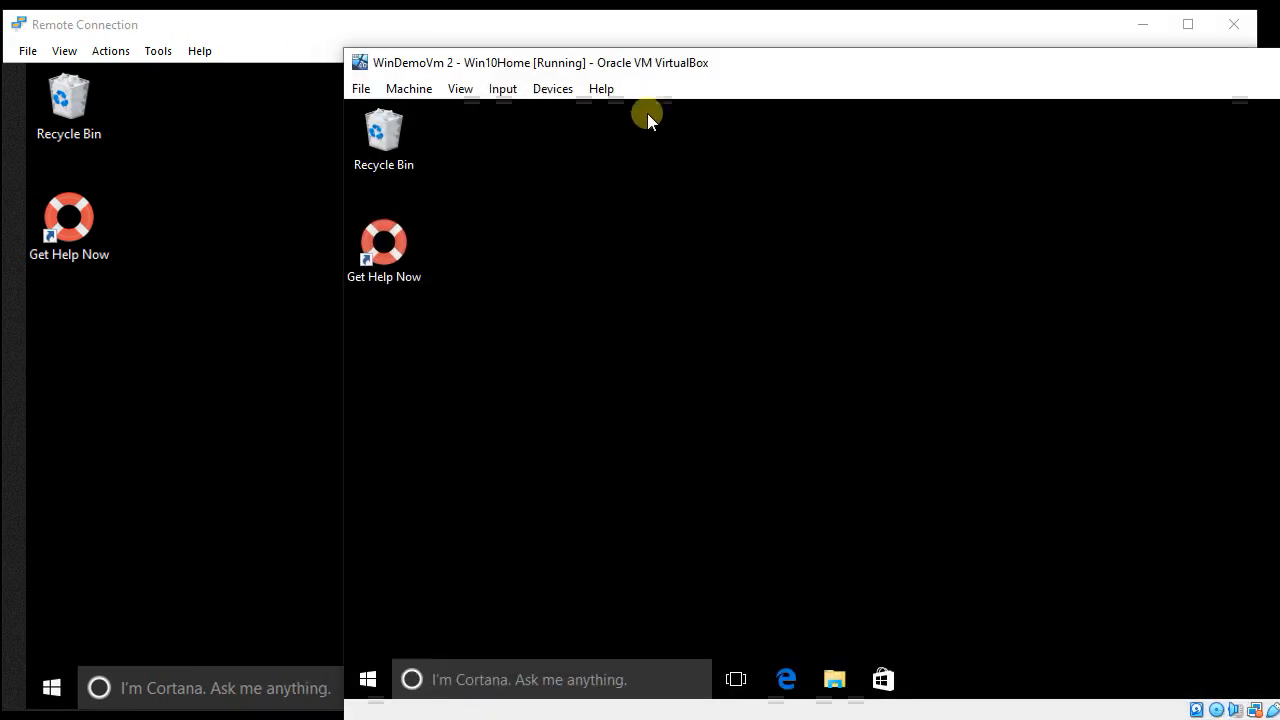
Step: Shrink the Remote Connection window and arrange it beside the WinDemoVm 2 VirtualBox window so both desktops are visible
left_click(443, 28)
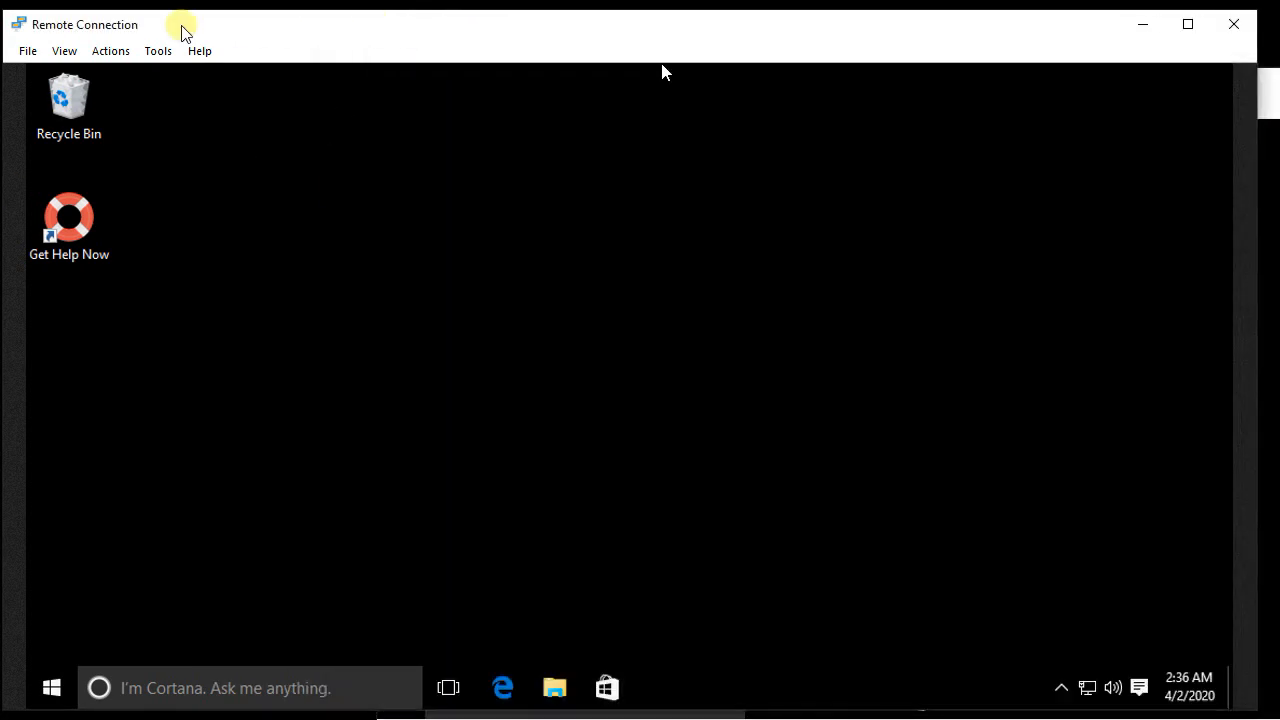
double_click(46, 12)
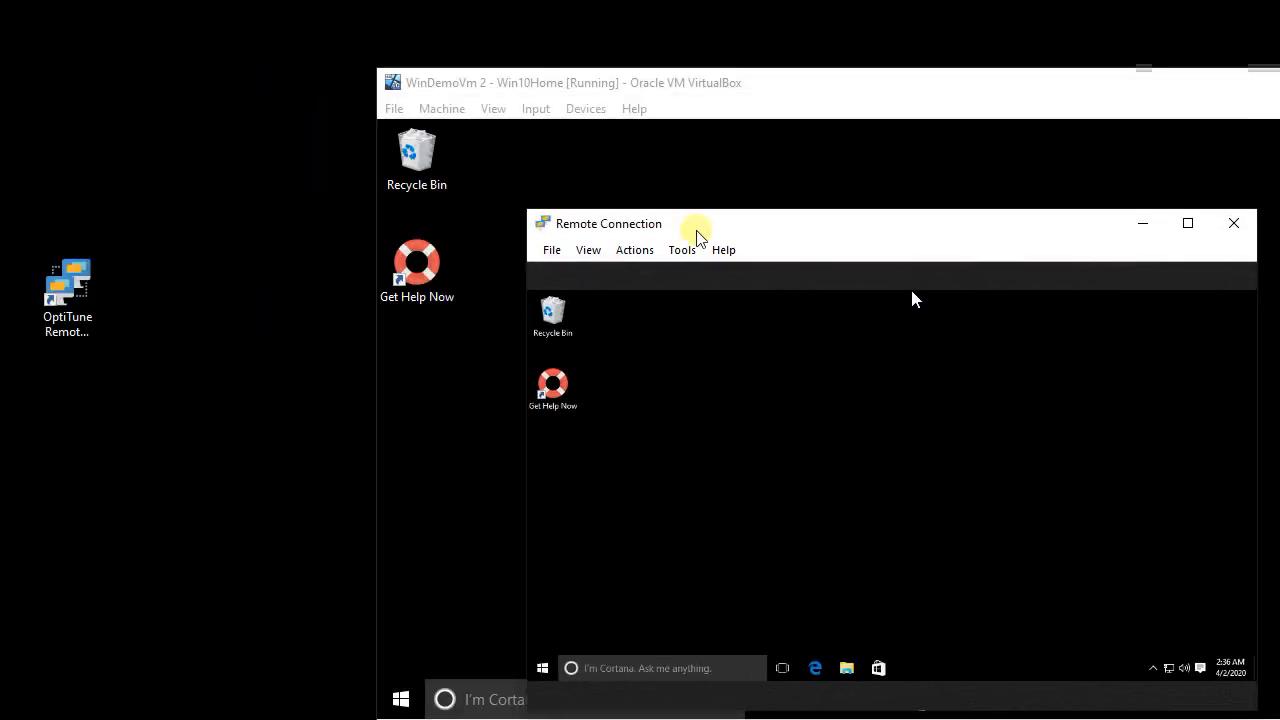
left_click_drag(703, 226, 206, 57)
left_click(930, 100)
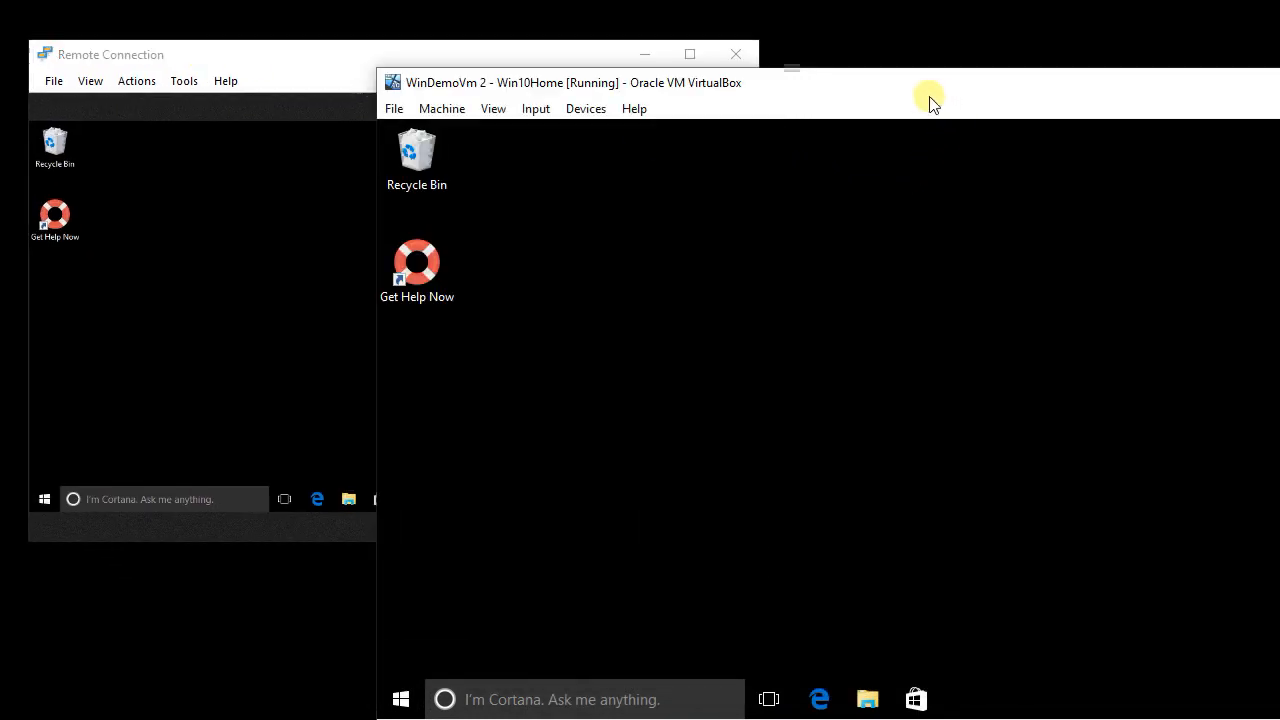
left_click_drag(915, 88, 1092, 60)
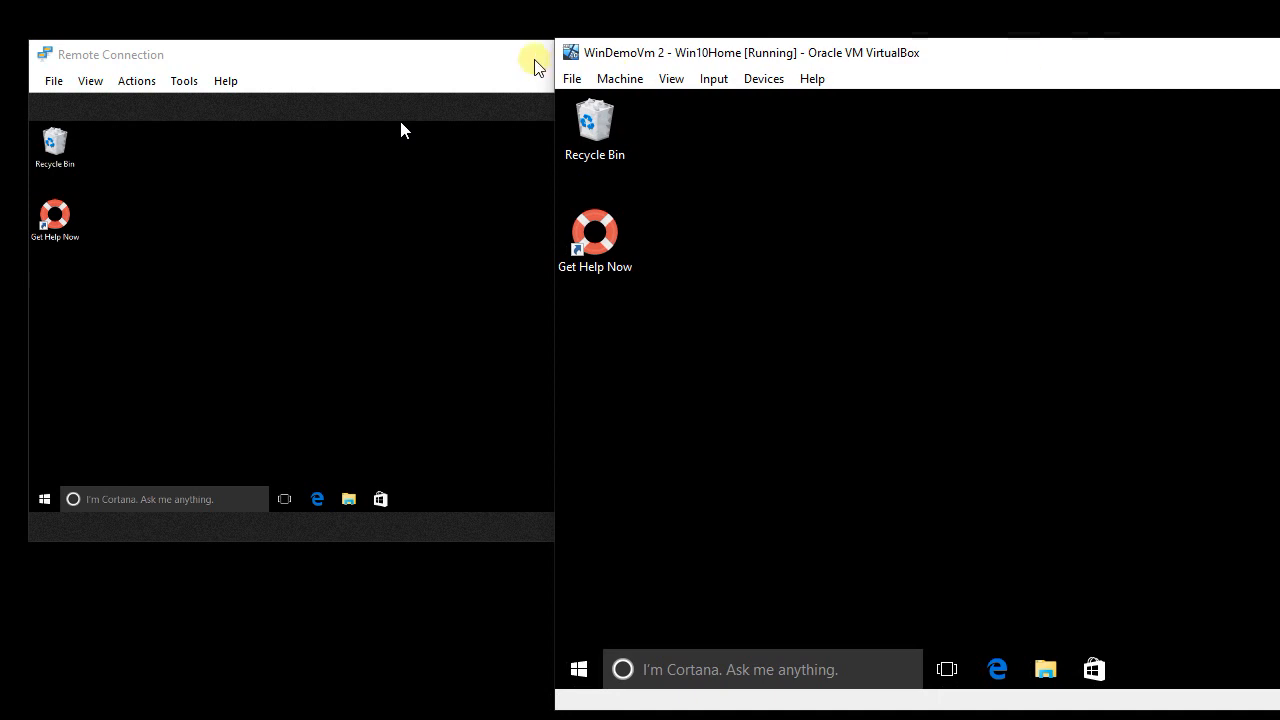
Step: Close the Remote Connection session and move the WinDemoVm 2 virtual machine window over the freed desktop area
left_click_drag(498, 65, 475, 139)
left_click(714, 128)
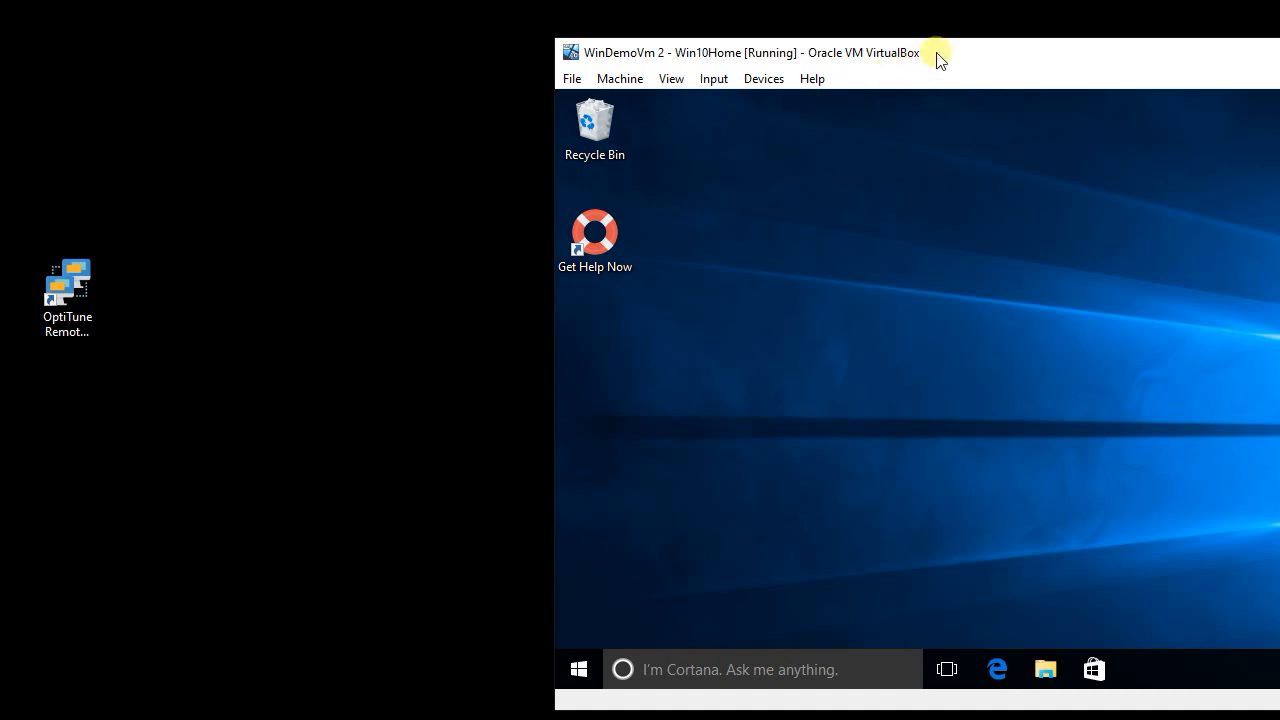
left_click_drag(934, 54, 496, 44)
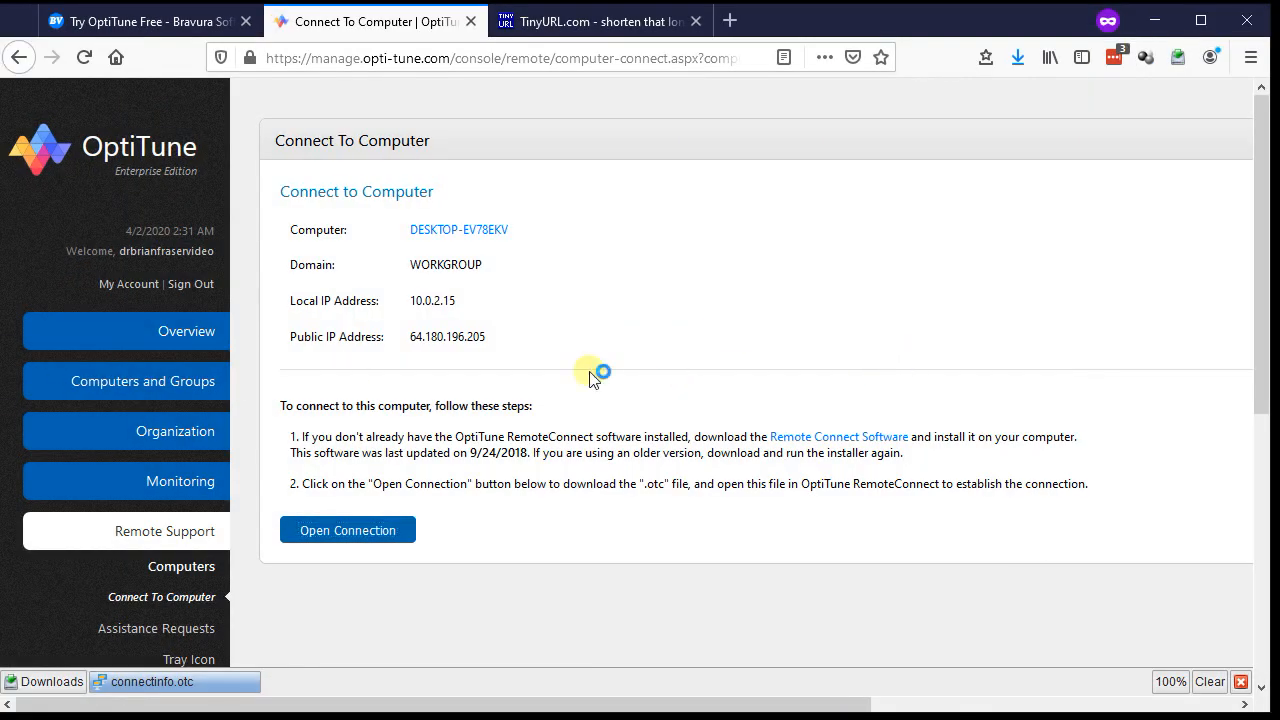
Step: Switch to the OptiTune console in Firefox, open its Overview page and dismiss the downloads bar
left_click(157, 334)
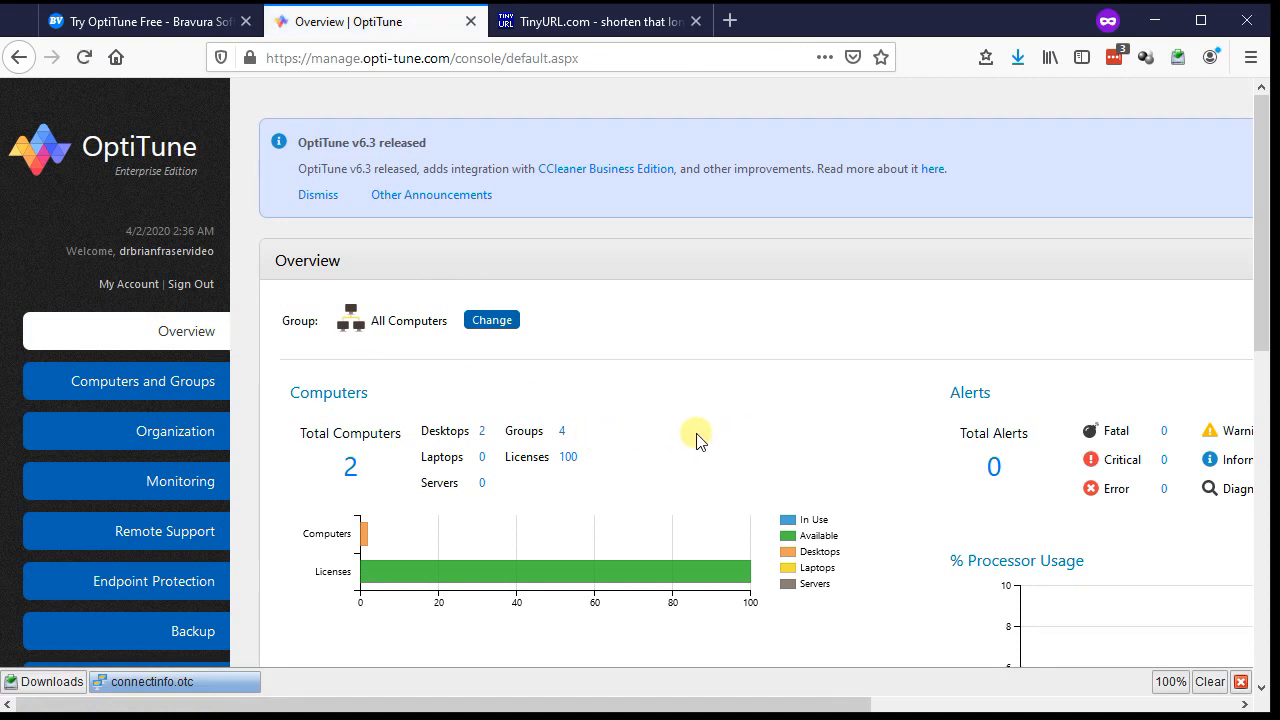
left_click(1240, 681)
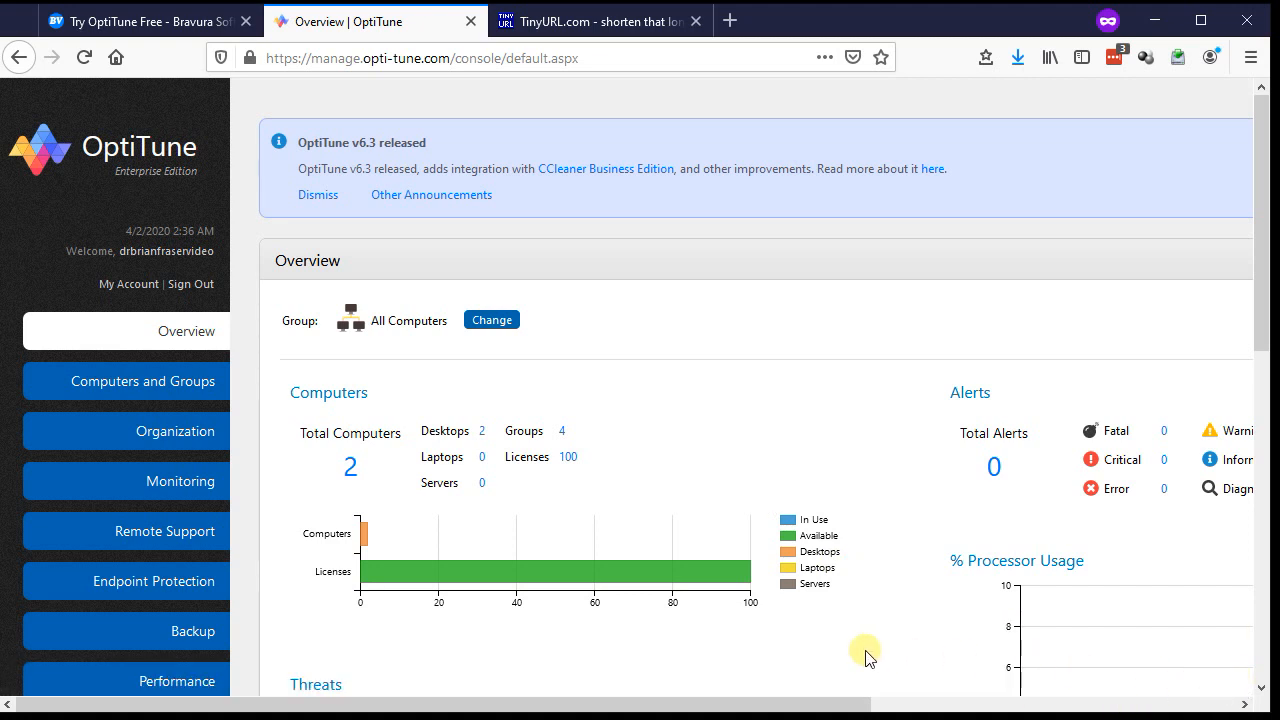